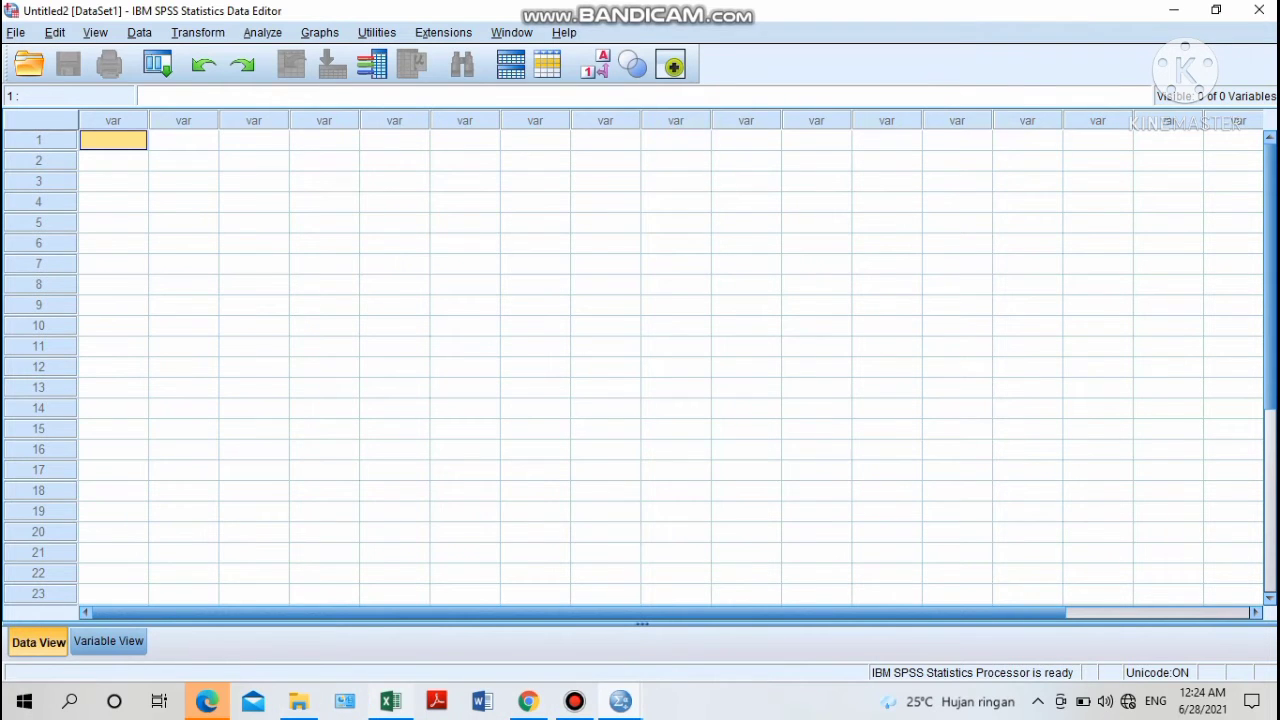
Switch to the Excel workbook and look through the questionnaire sheets X1 to X4, returning to X1.
click(390, 702)
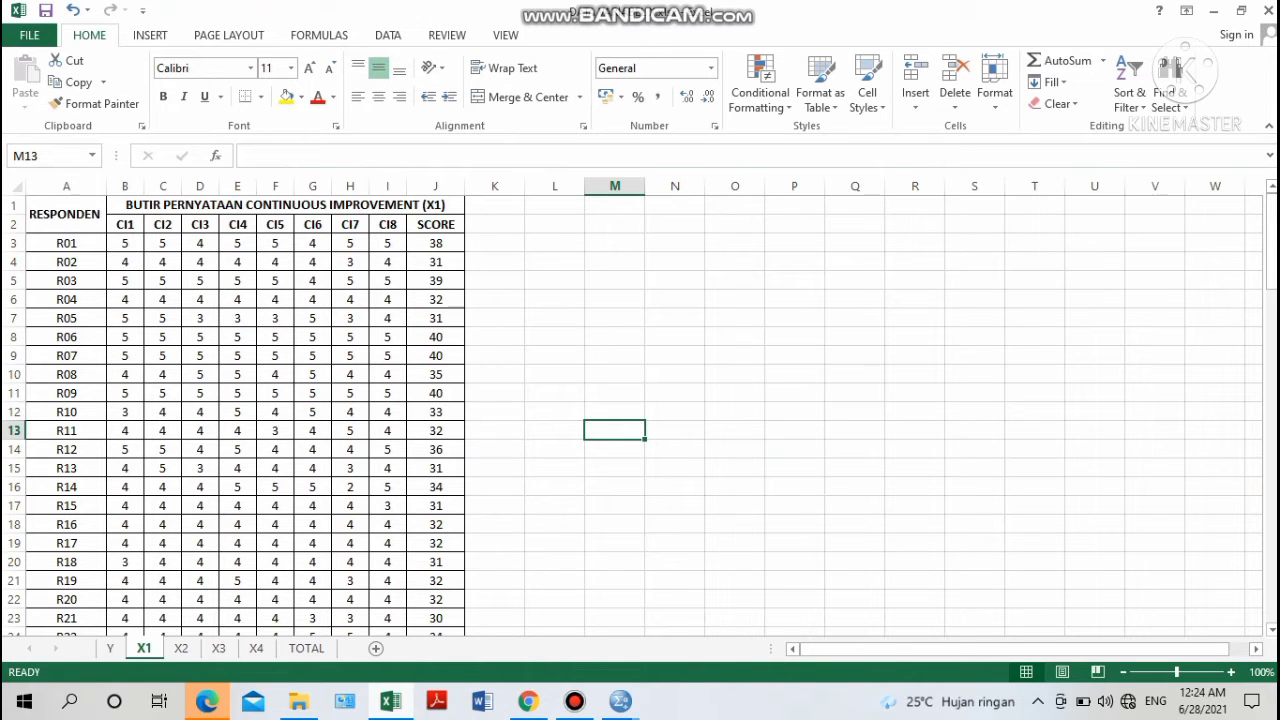
key(ctrl+Page_Down)
key(ctrl+Page_Down)
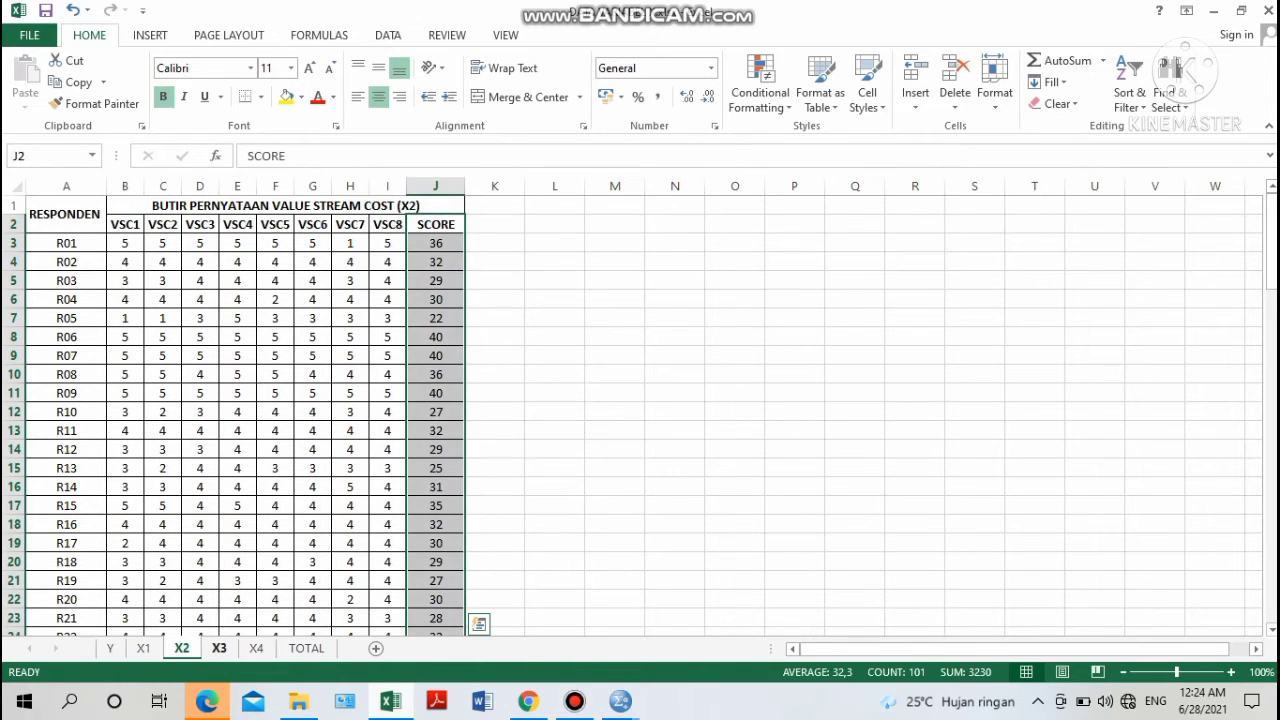
key(ctrl+Page_Down)
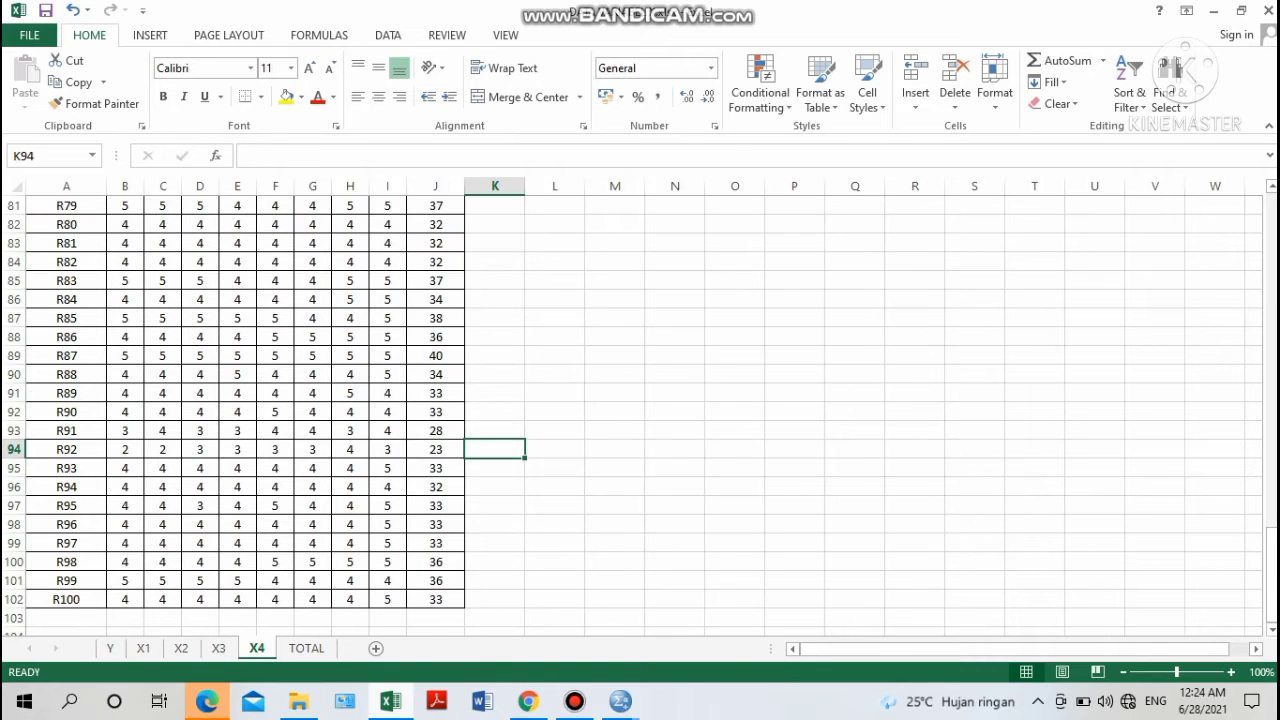
key(ctrl+Page_Up)
key(ctrl+Page_Up)
key(ctrl+Page_Up)
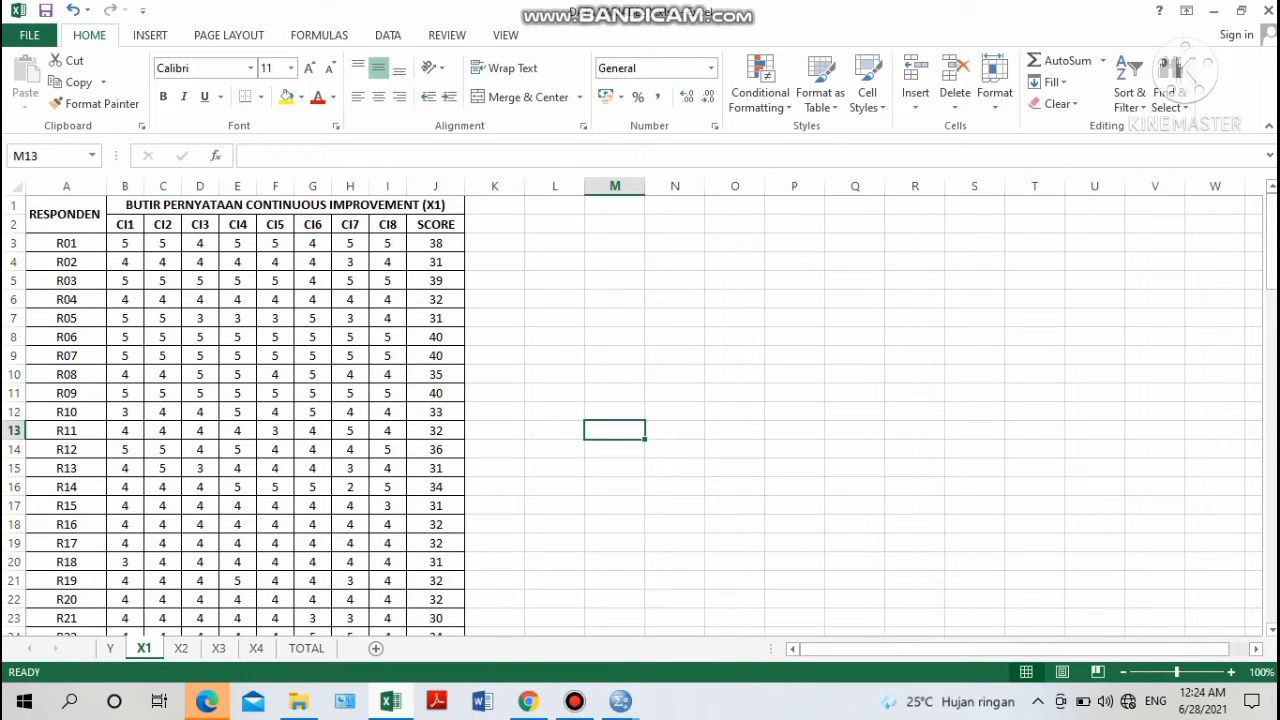
Review the X1 sheet's respondents, the CI1 to CI8 items and the SCORE formula for respondent R01.
click(66, 243)
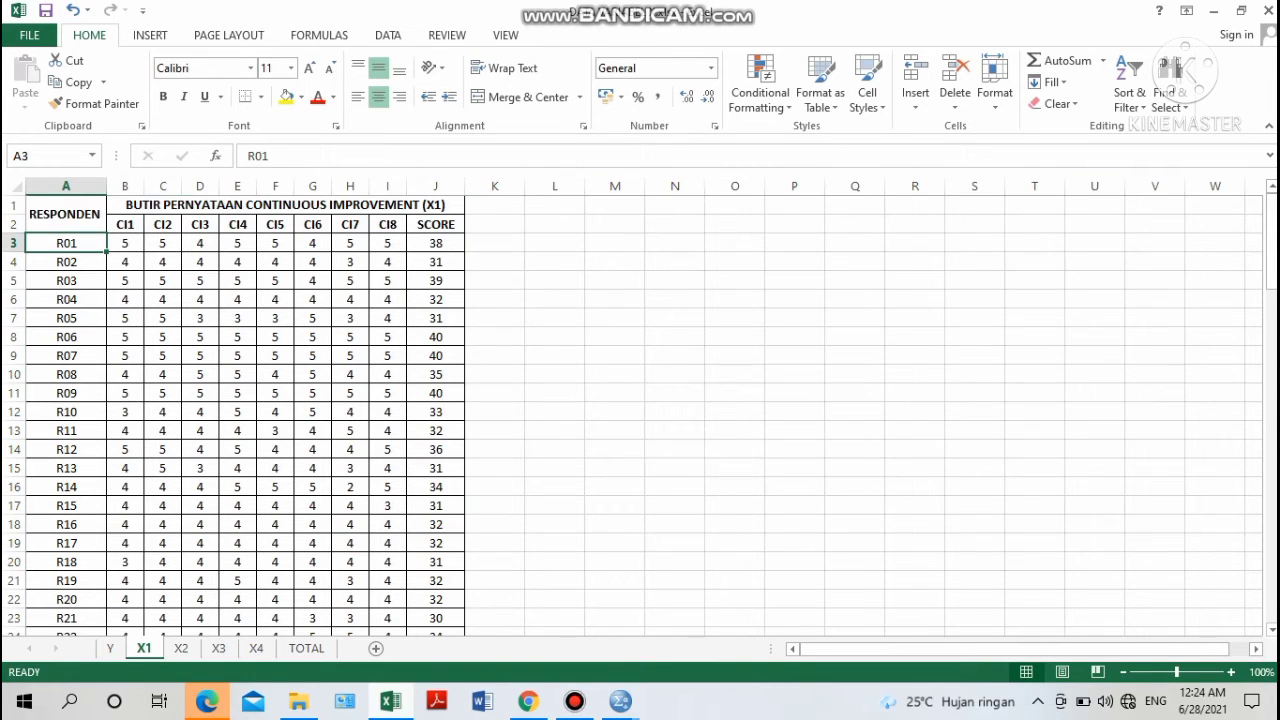
mouse_move(1271, 241)
mouse_down()
mouse_move(1271, 581)
mouse_move(1271, 241)
mouse_up()
click(388, 224)
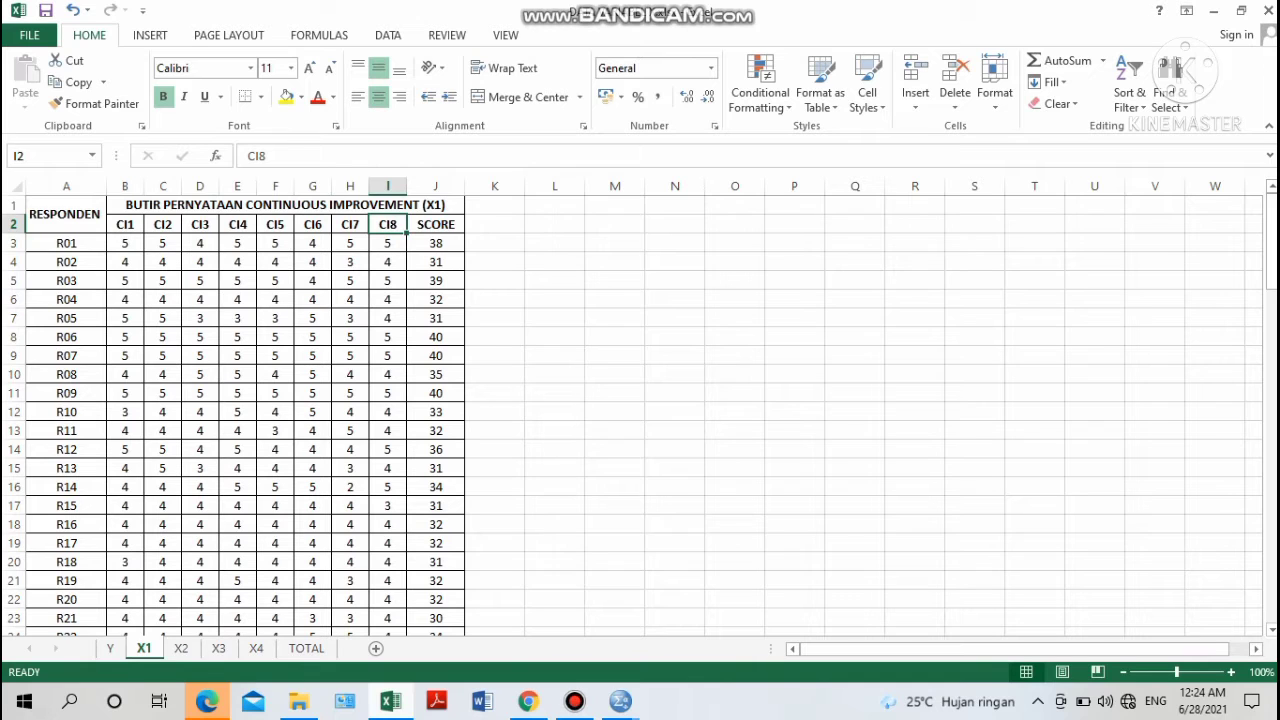
click(436, 224)
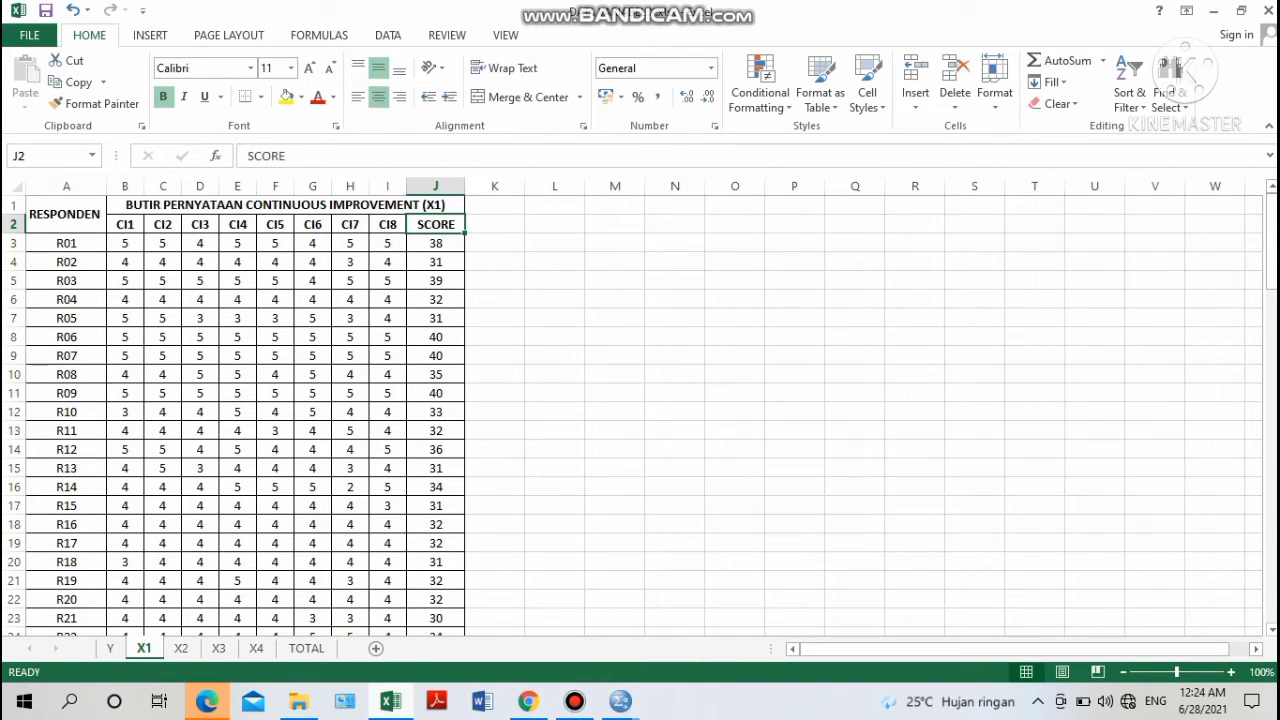
double_click(446, 243)
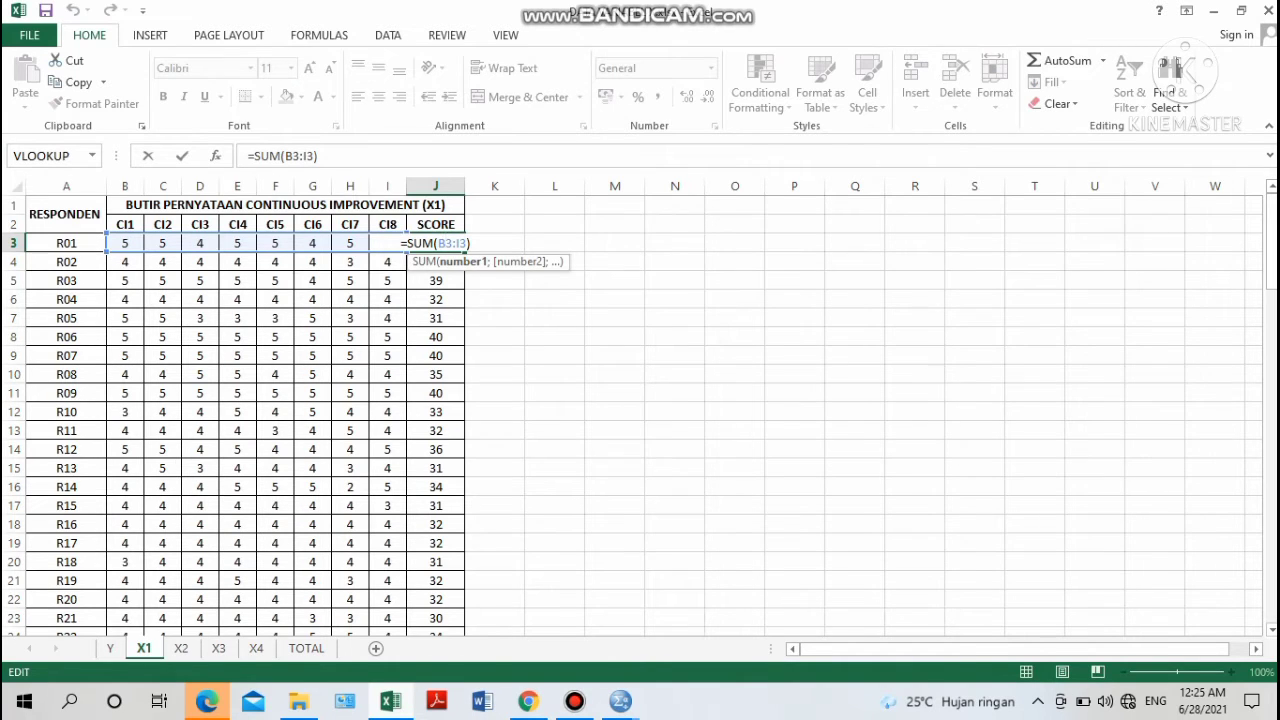
key(Return)
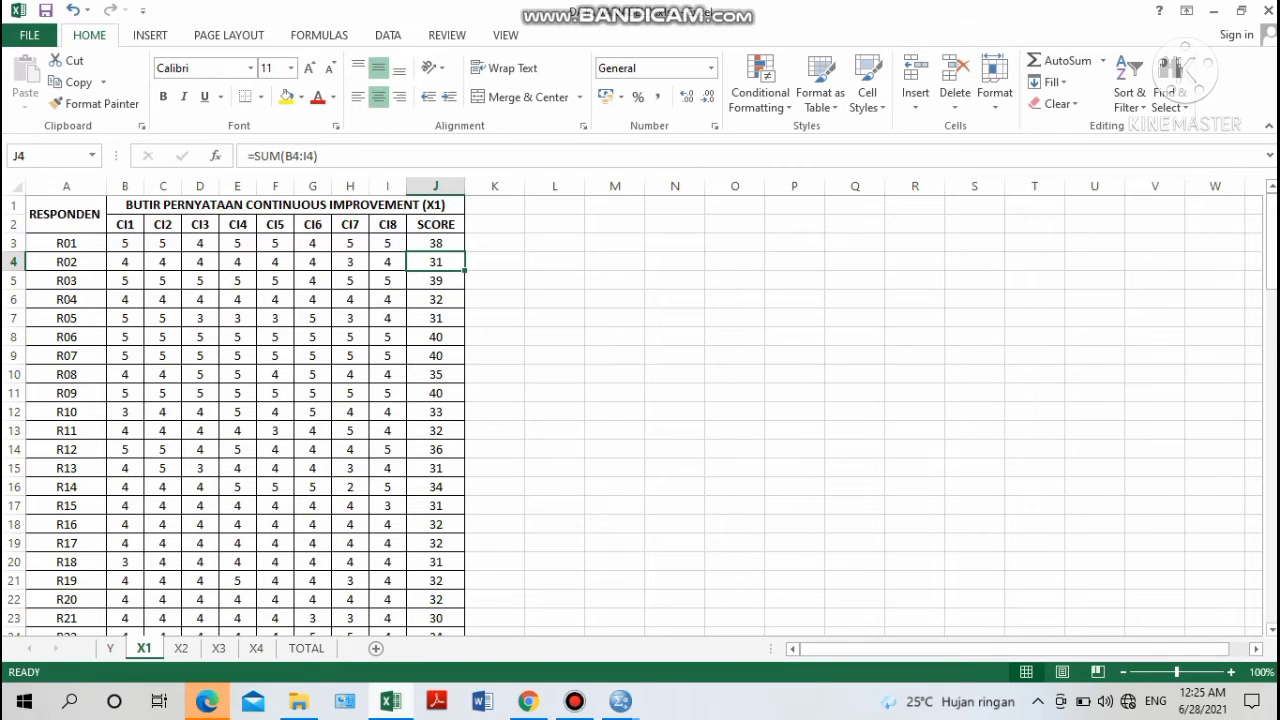
Copy the CI1 to CI8 answers of respondents R01 to R100, cells B3:I102, on sheet X1.
drag(125, 243, 405, 606)
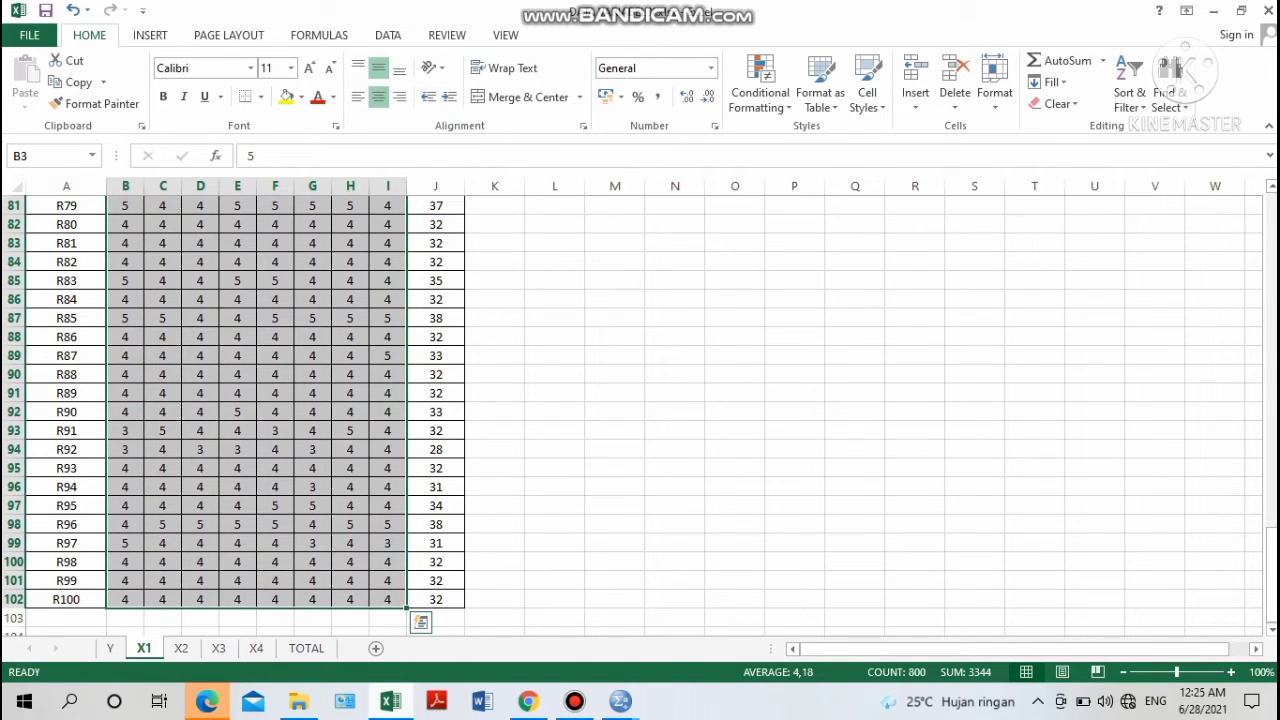
right_click(365, 538)
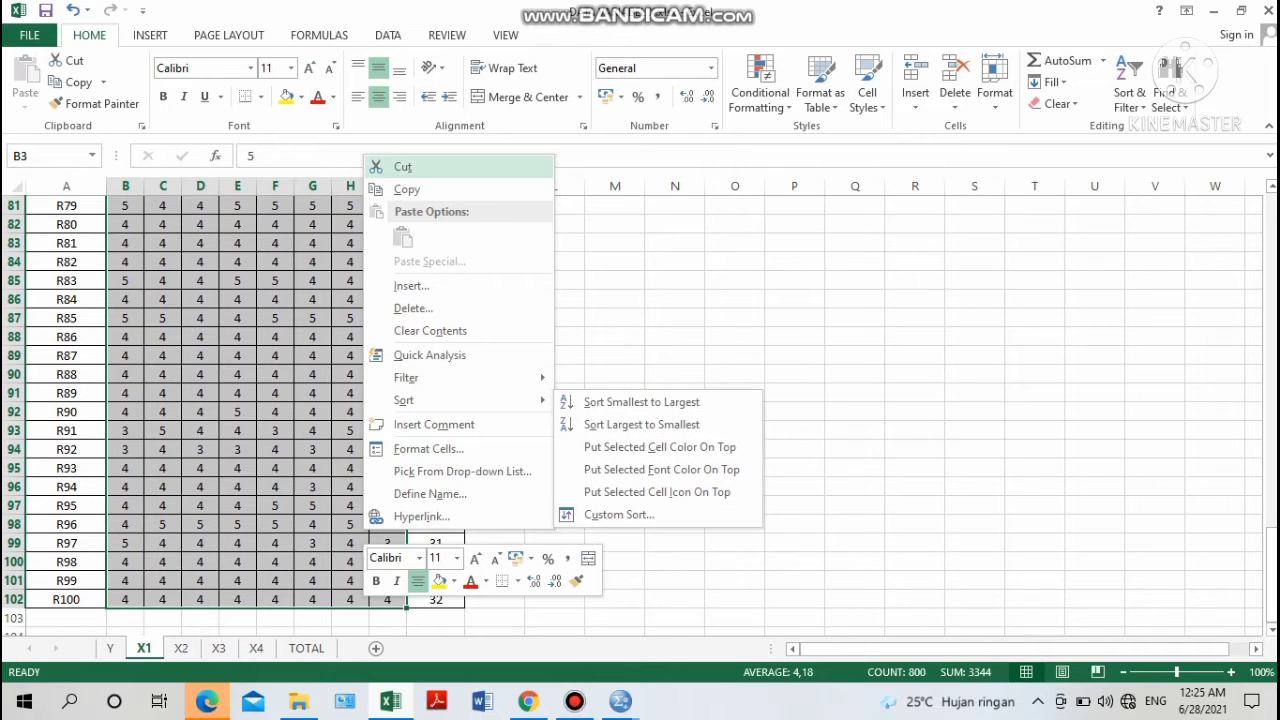
click(406, 189)
scroll(640, 400, up, 20)
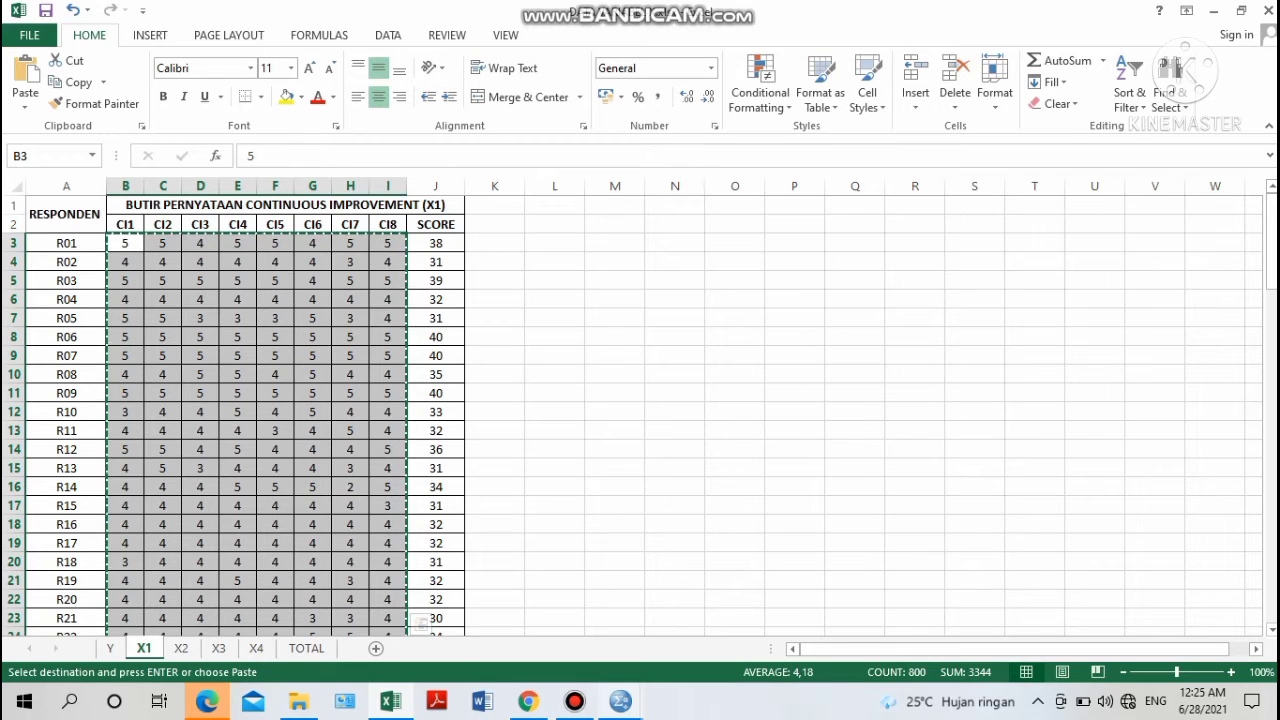
Switch to the empty Untitled1 dataset in SPSS, dismissing the welcome dialog, and paste the copied answers starting at the first cell.
click(621, 701)
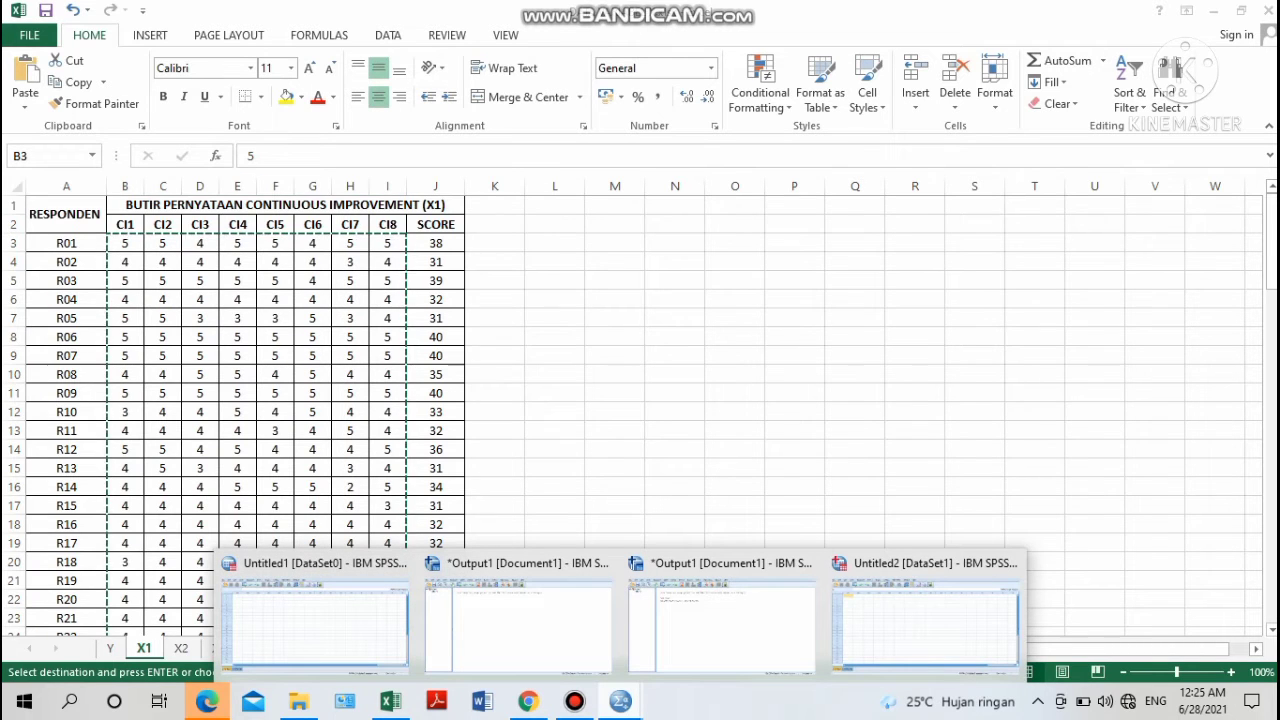
mouse_move(517, 620)
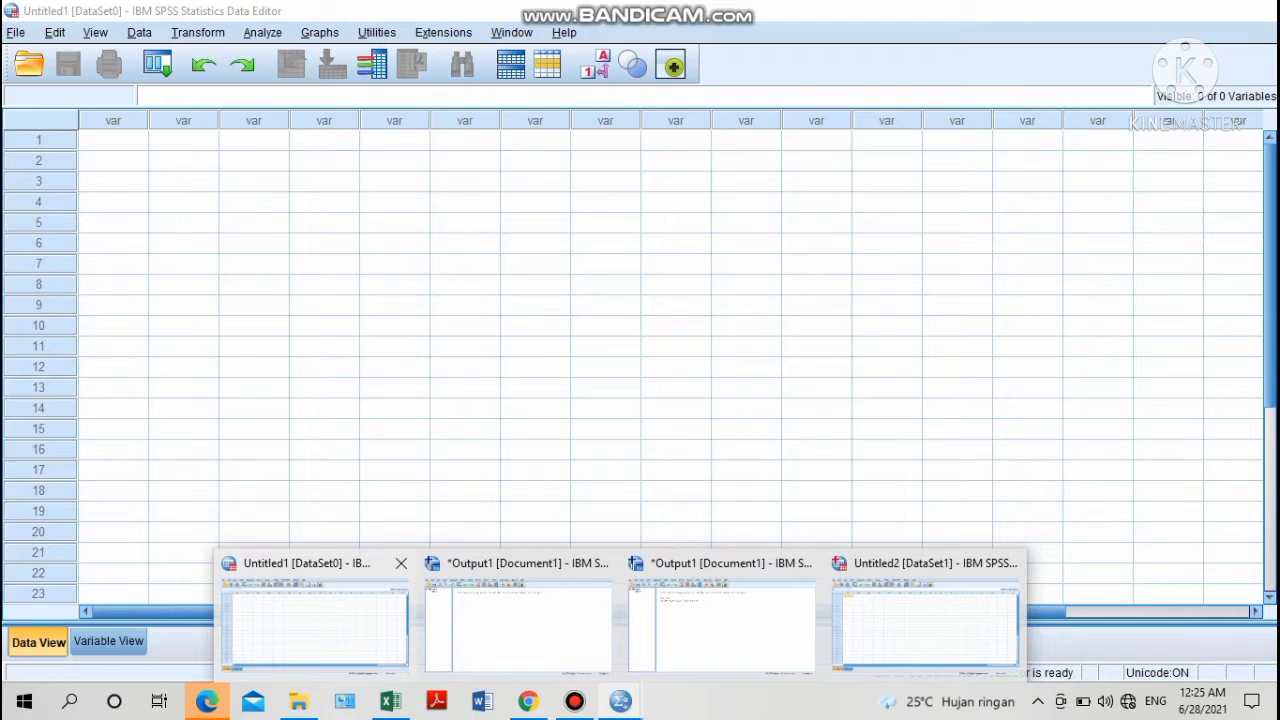
click(333, 625)
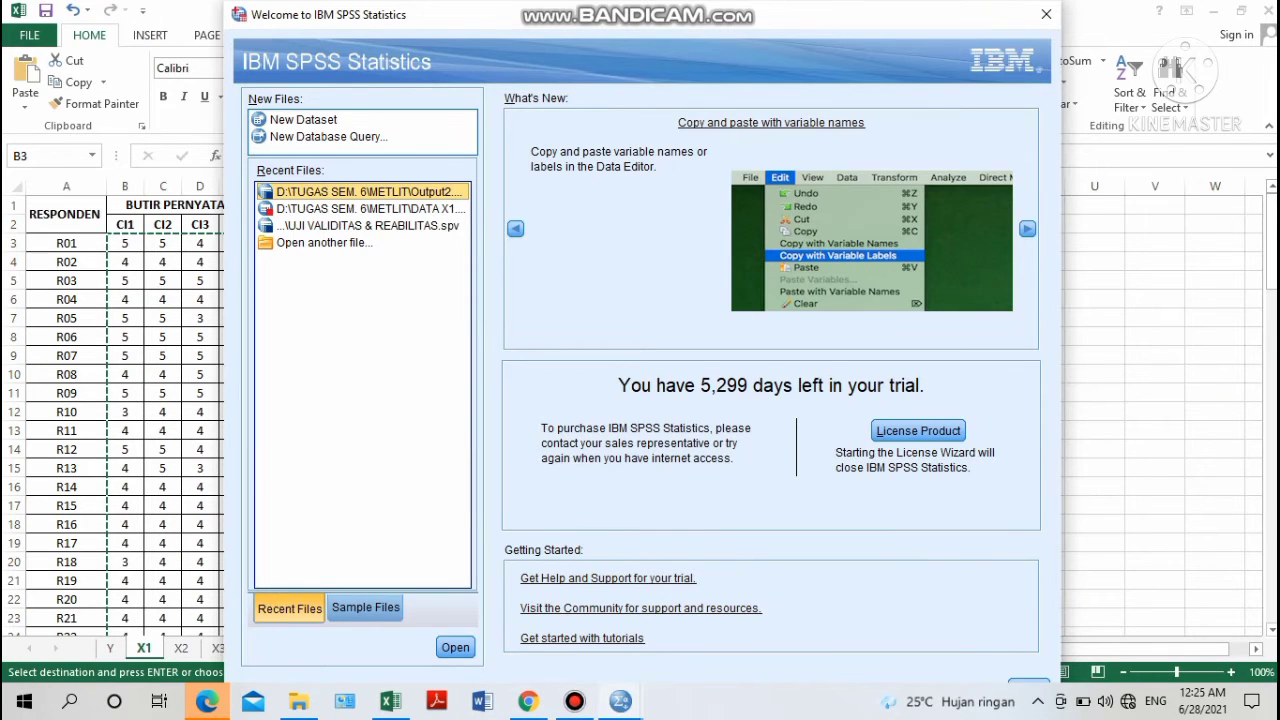
click(1045, 14)
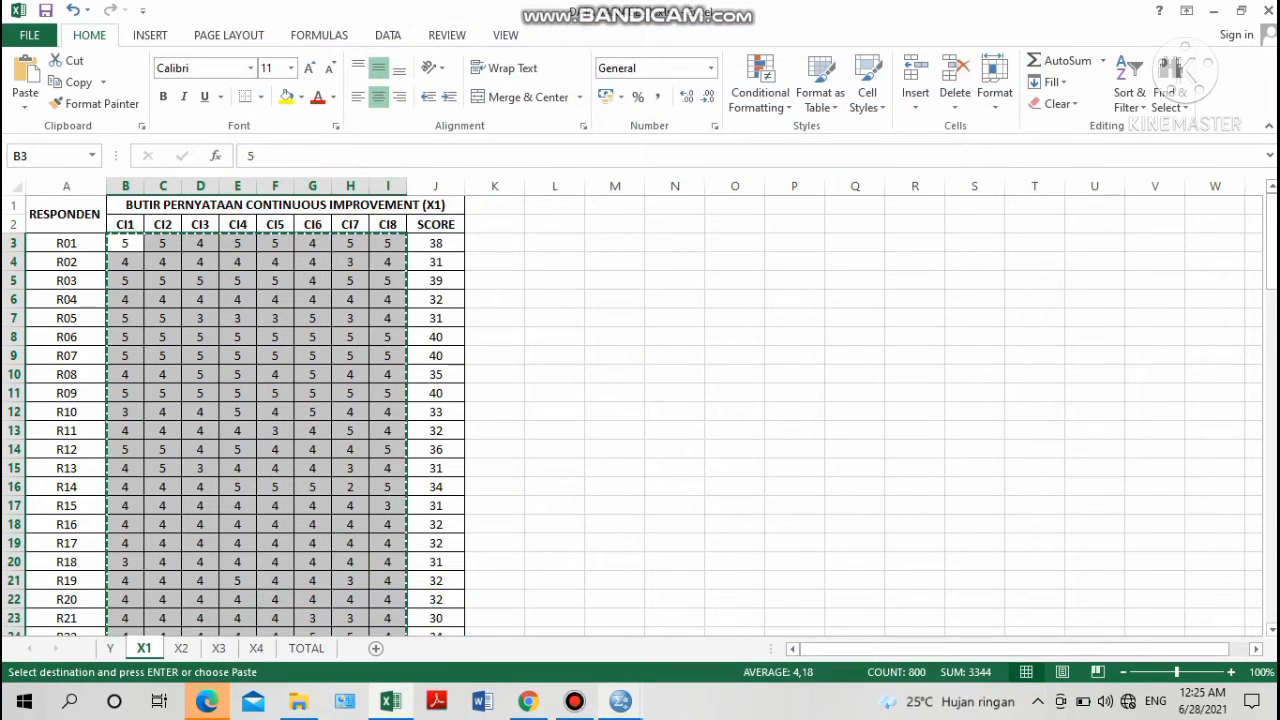
mouse_move(620, 701)
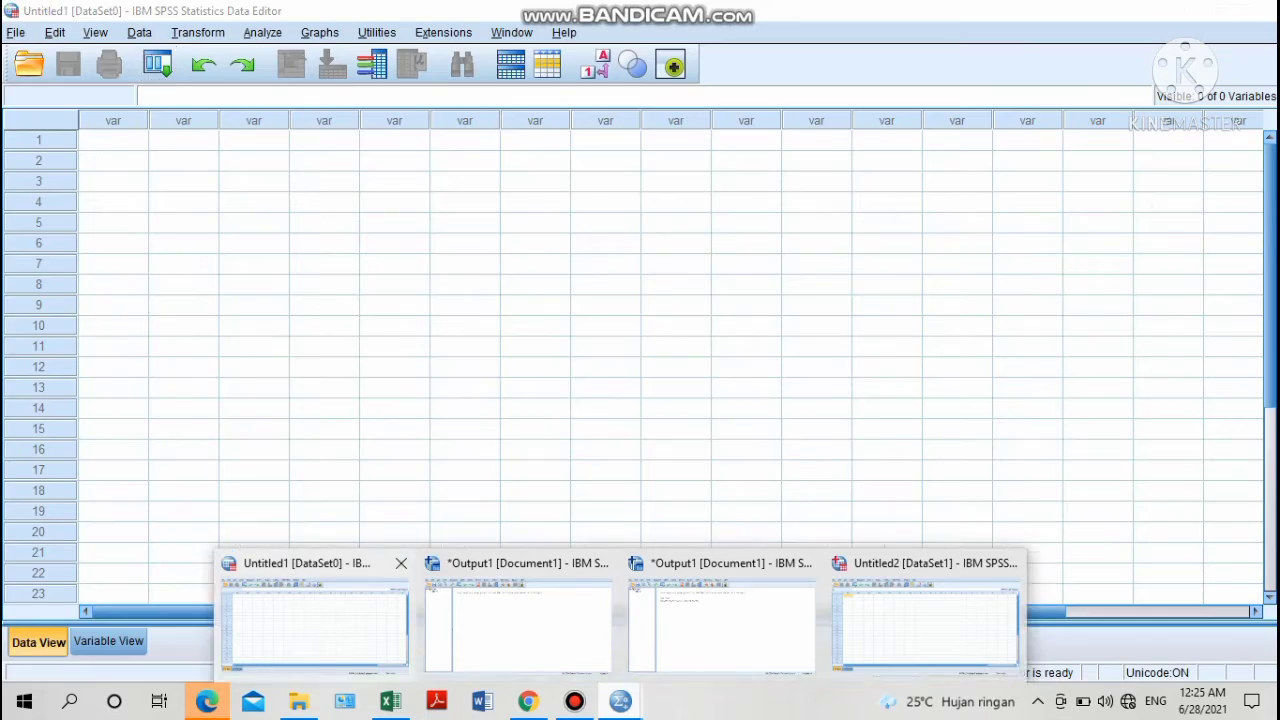
click(314, 628)
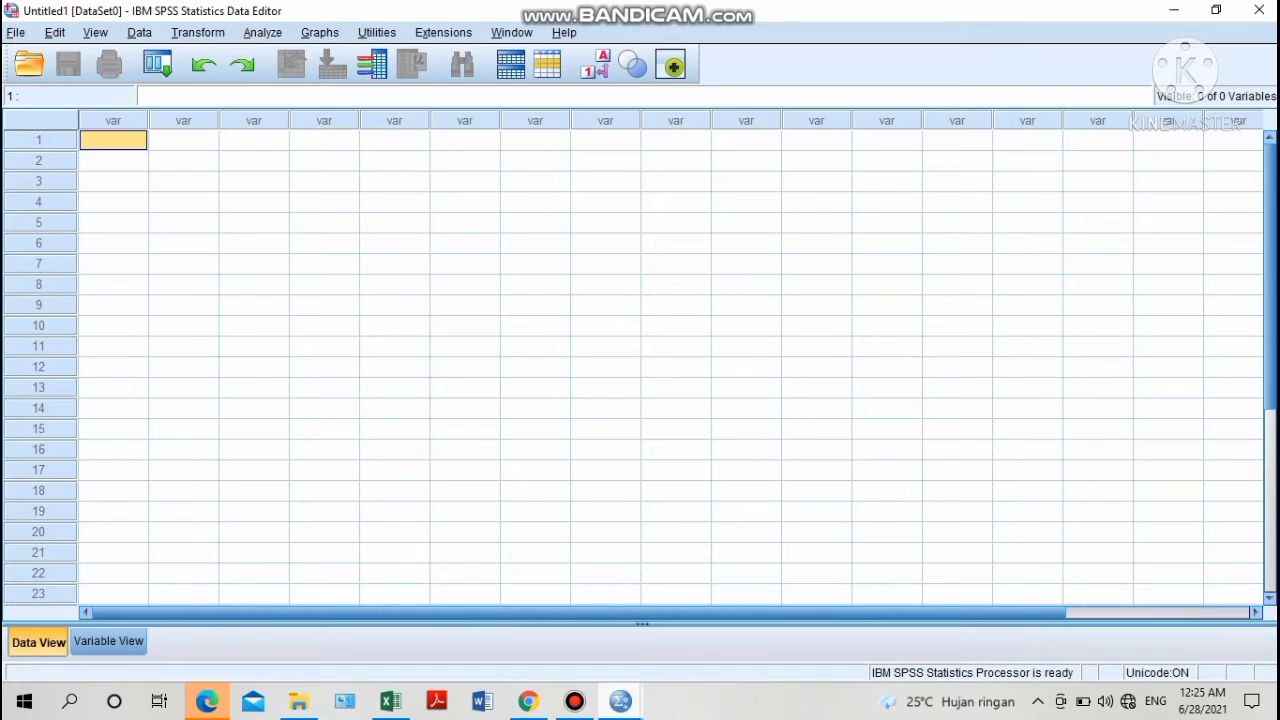
right_click(114, 135)
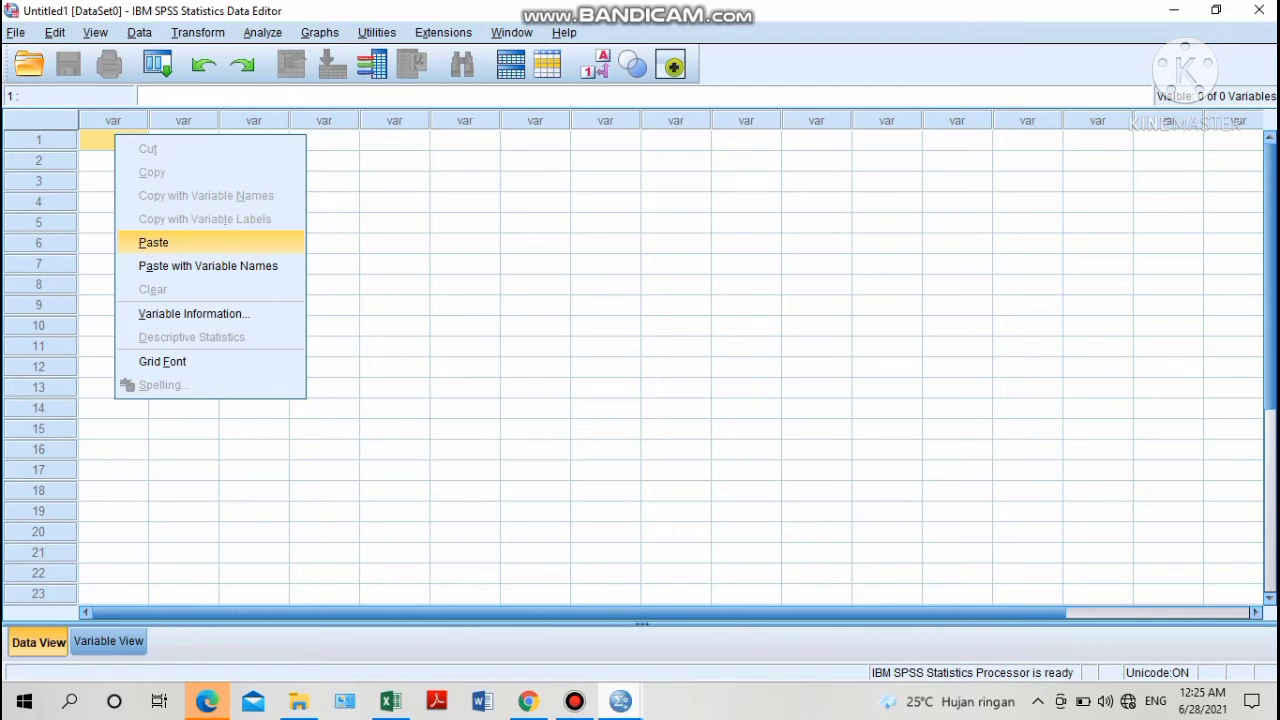
key(Return)
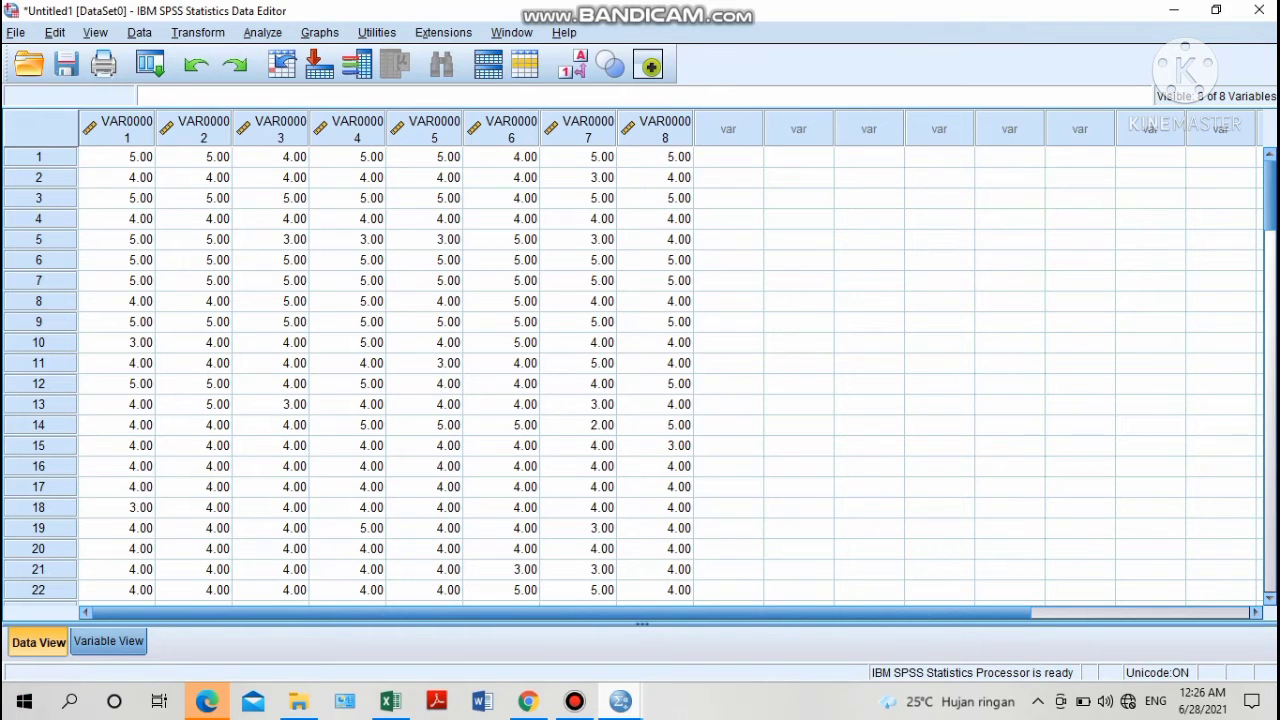
Show the variable definitions and rename the first variable as CI001.
click(108, 641)
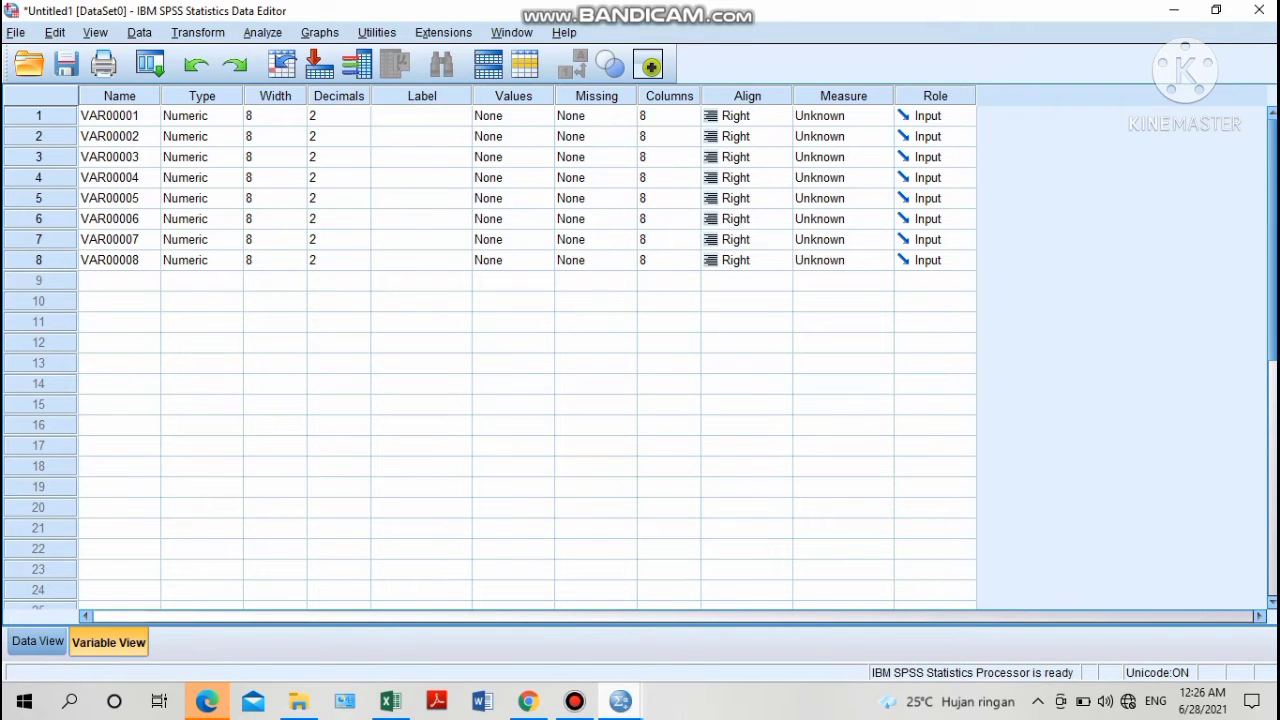
double_click(126, 116)
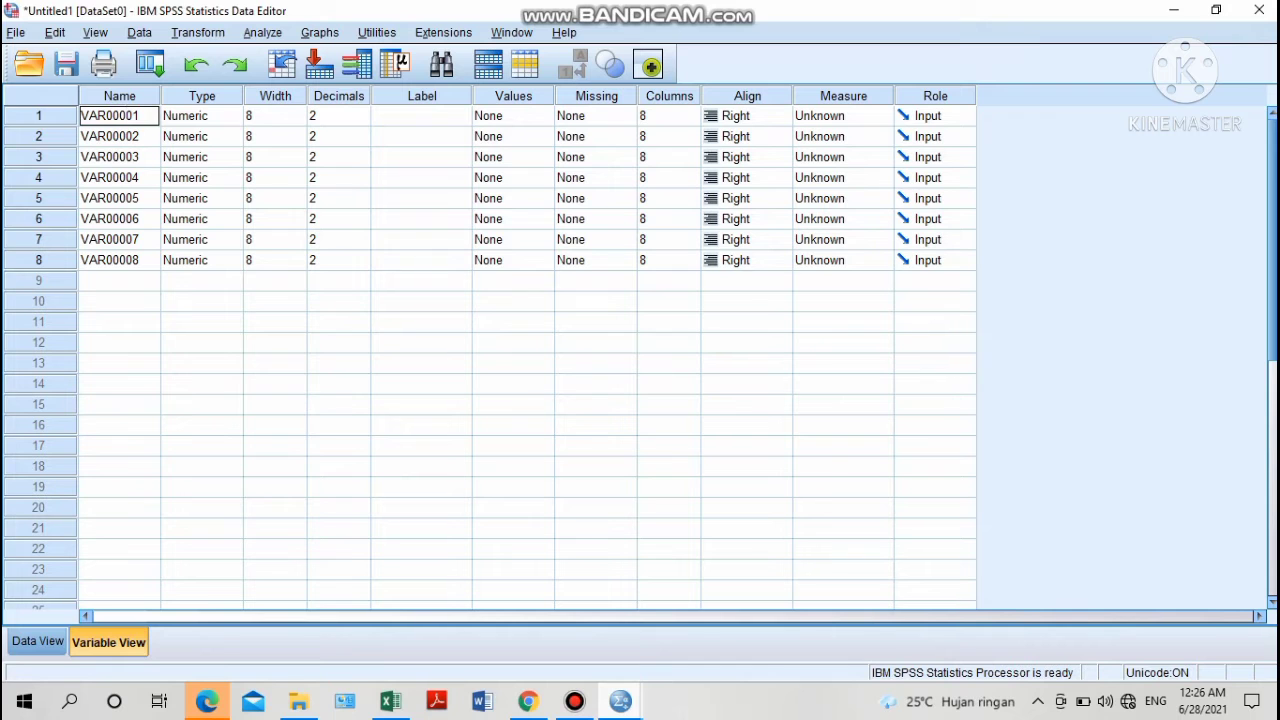
mouse_move(390, 701)
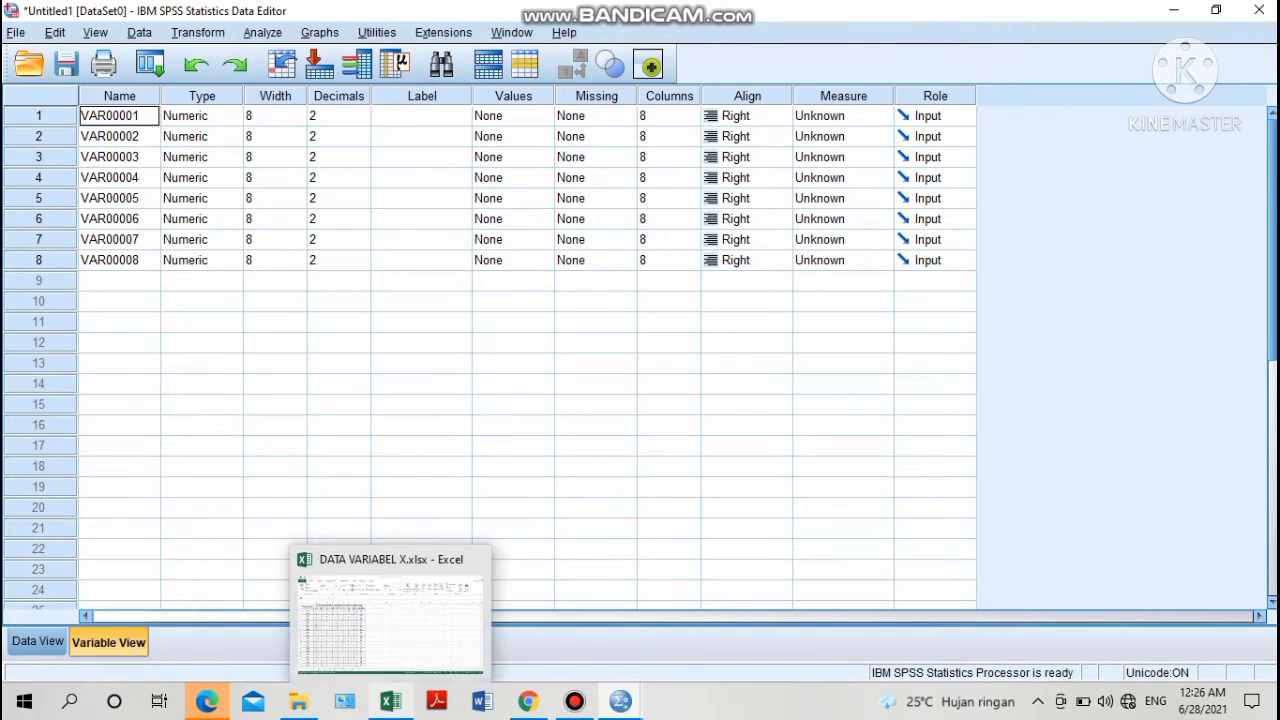
click(390, 615)
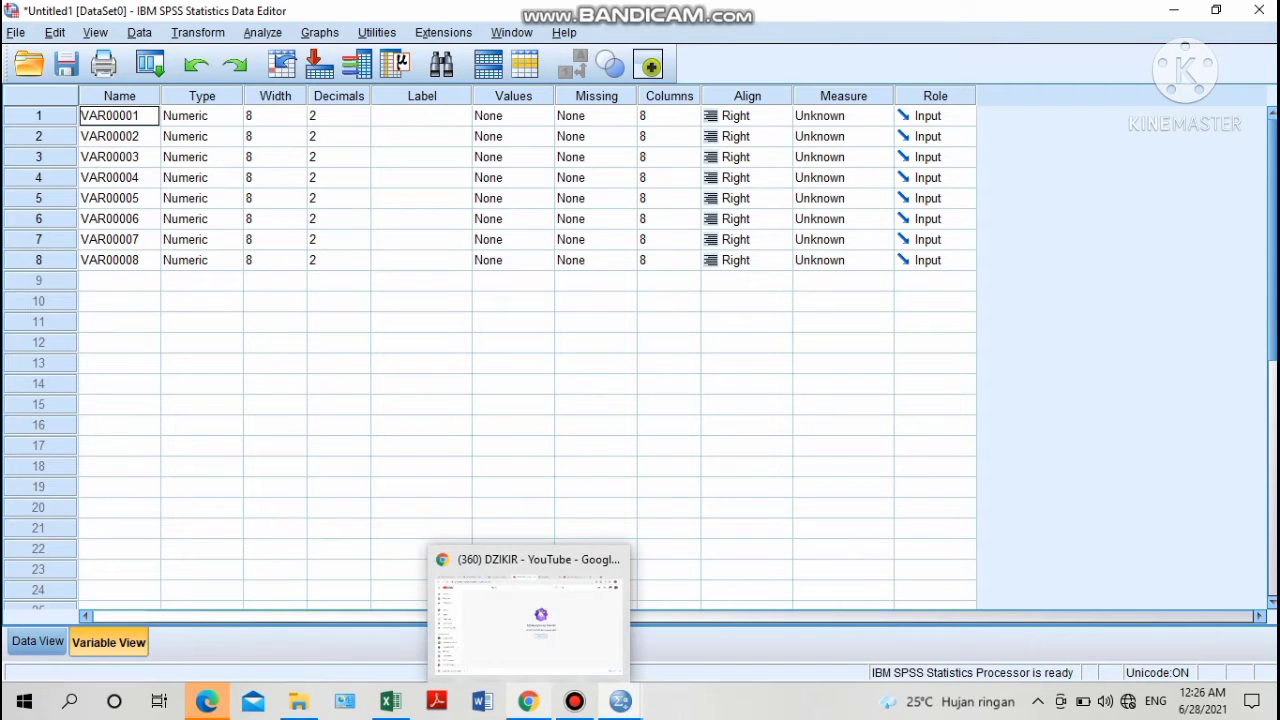
click(268, 219)
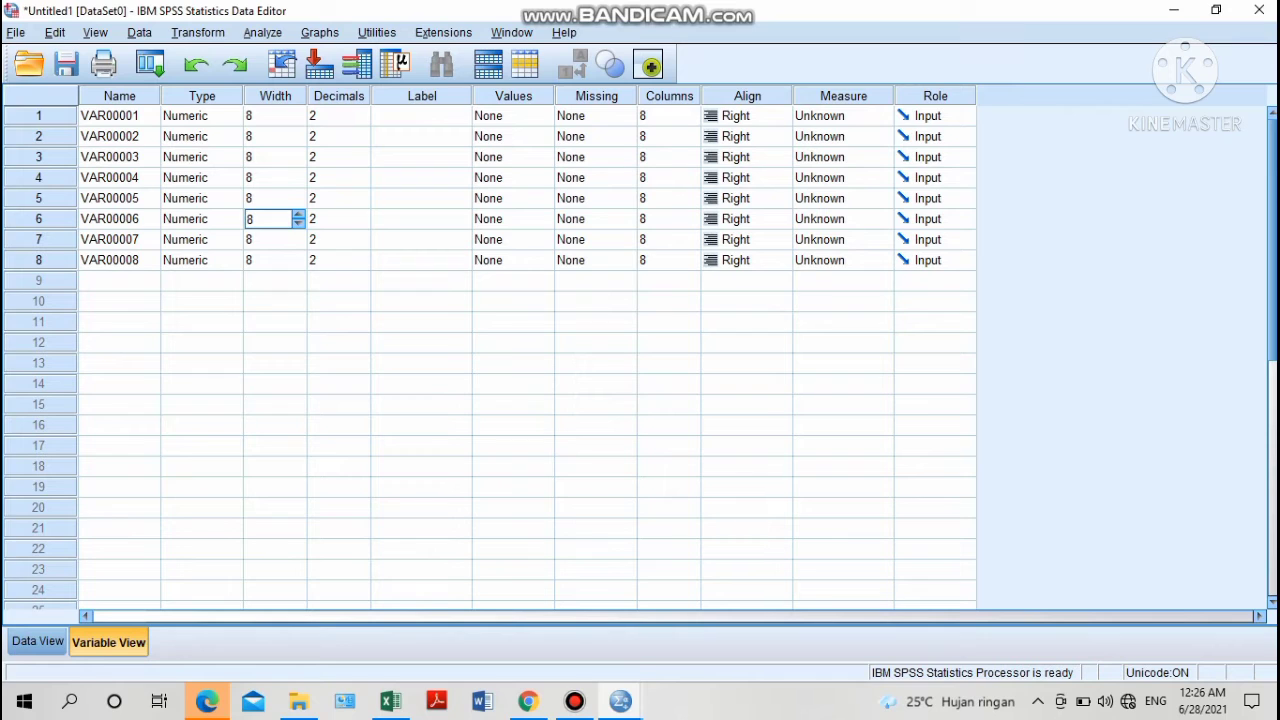
click(126, 116)
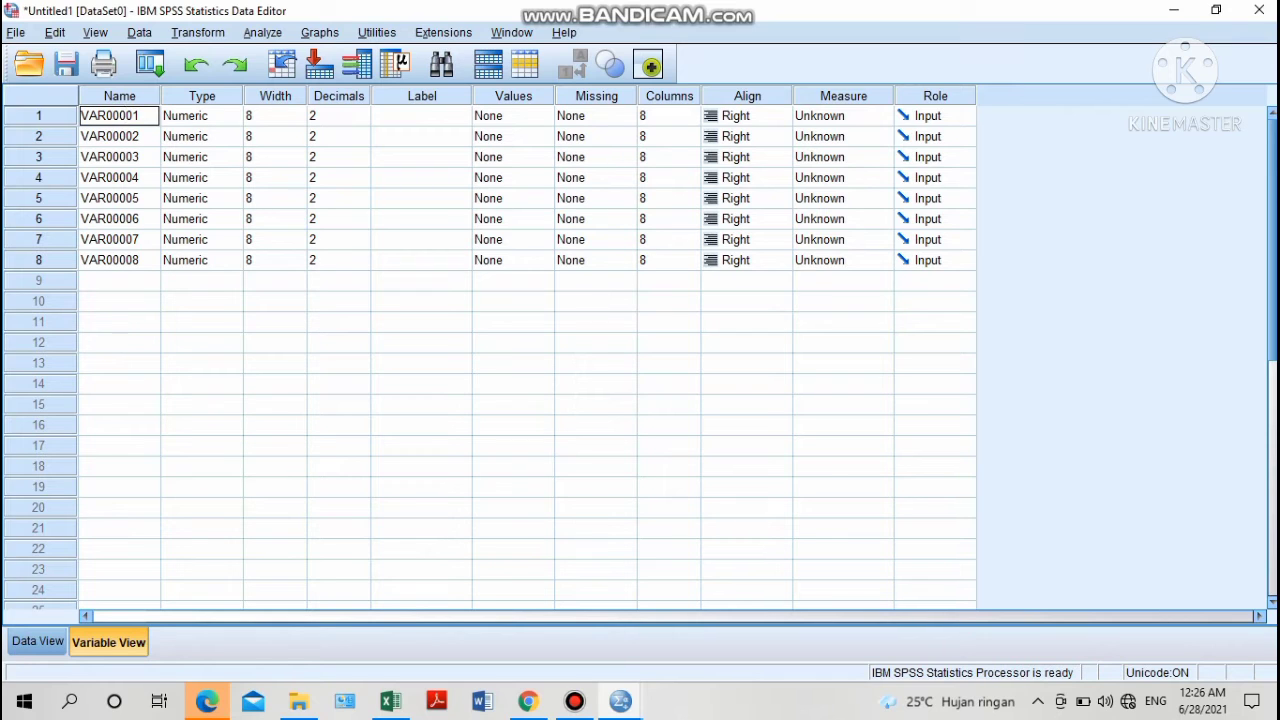
drag(121, 116, 80, 116)
text(CI001)
key(Return)
Rename the second variable as CI002 and the third variable as CI003.
double_click(126, 137)
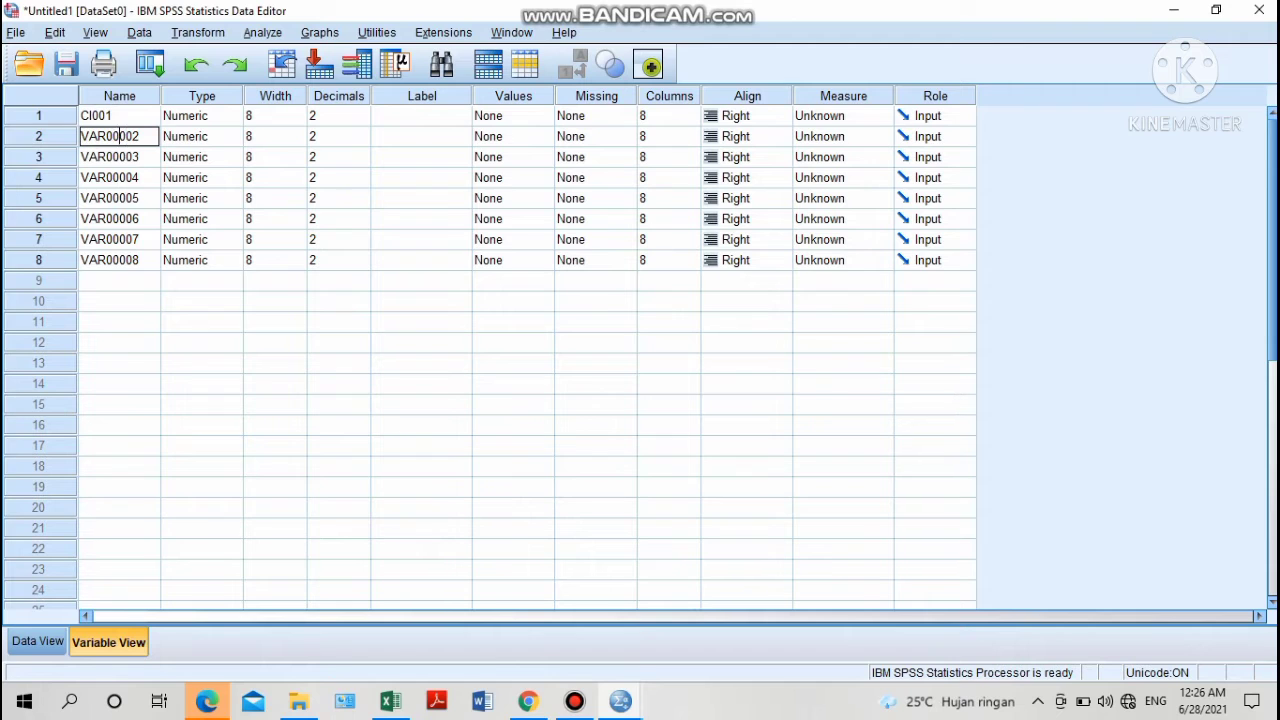
drag(126, 136, 80, 136)
text(CI)
click(113, 157)
double_click(113, 157)
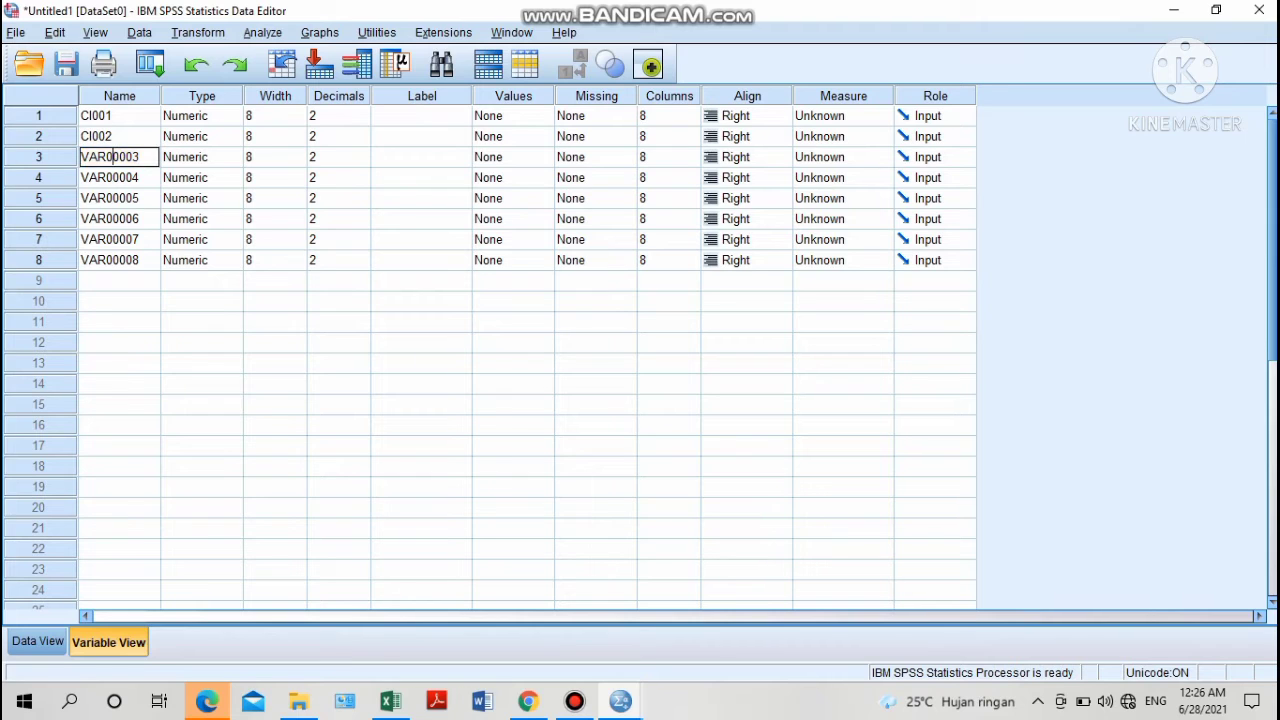
drag(119, 157, 80, 157)
text(CI)
Rename the fourth variable as CI004 and the fifth variable as CI005.
double_click(126, 178)
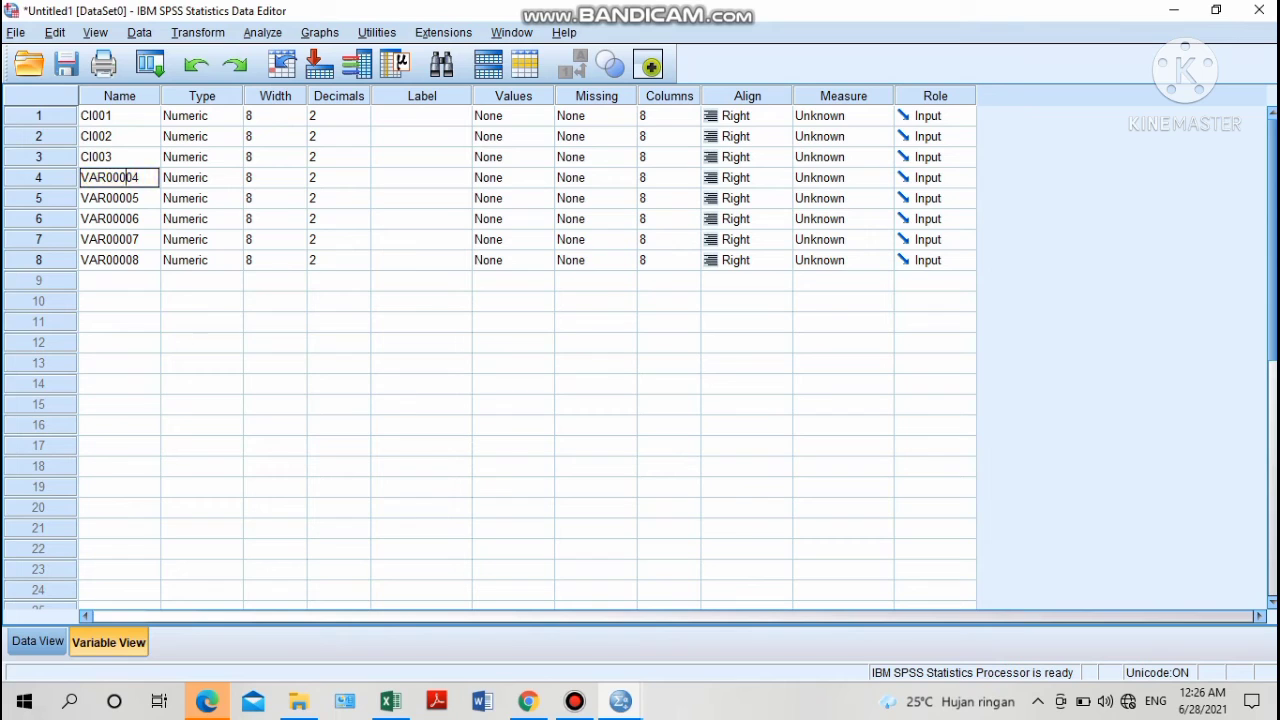
drag(120, 178, 81, 178)
text(CI)
double_click(113, 198)
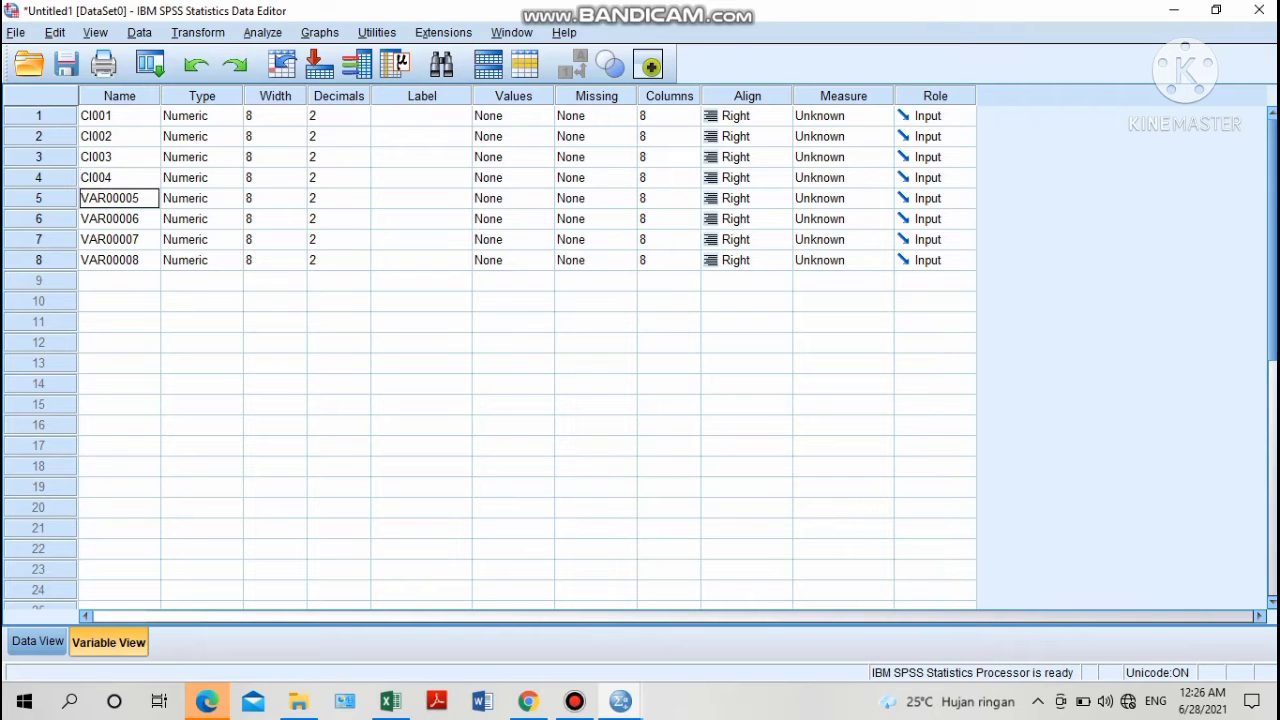
drag(111, 198, 81, 198)
text(CI)
Rename the sixth variable as CI006.
double_click(107, 218)
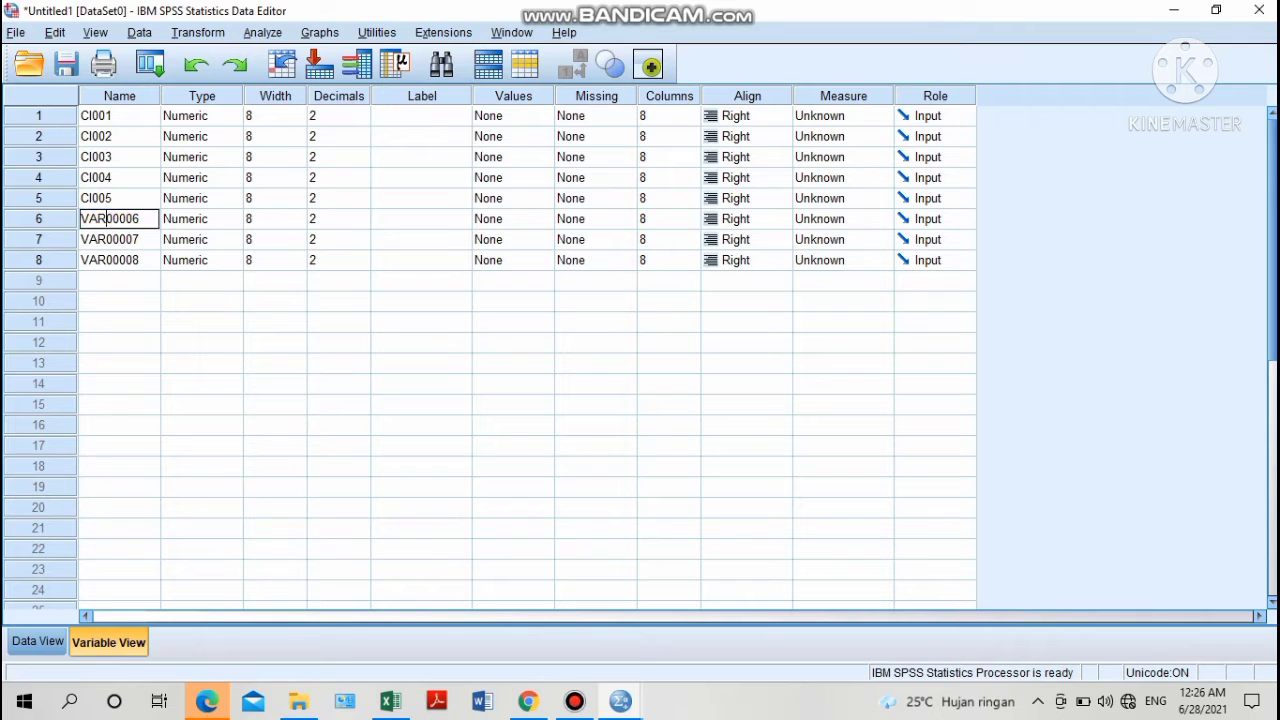
drag(112, 218, 81, 218)
text(CI)
text(I)
Rename the seventh variable as CI0007.
double_click(126, 239)
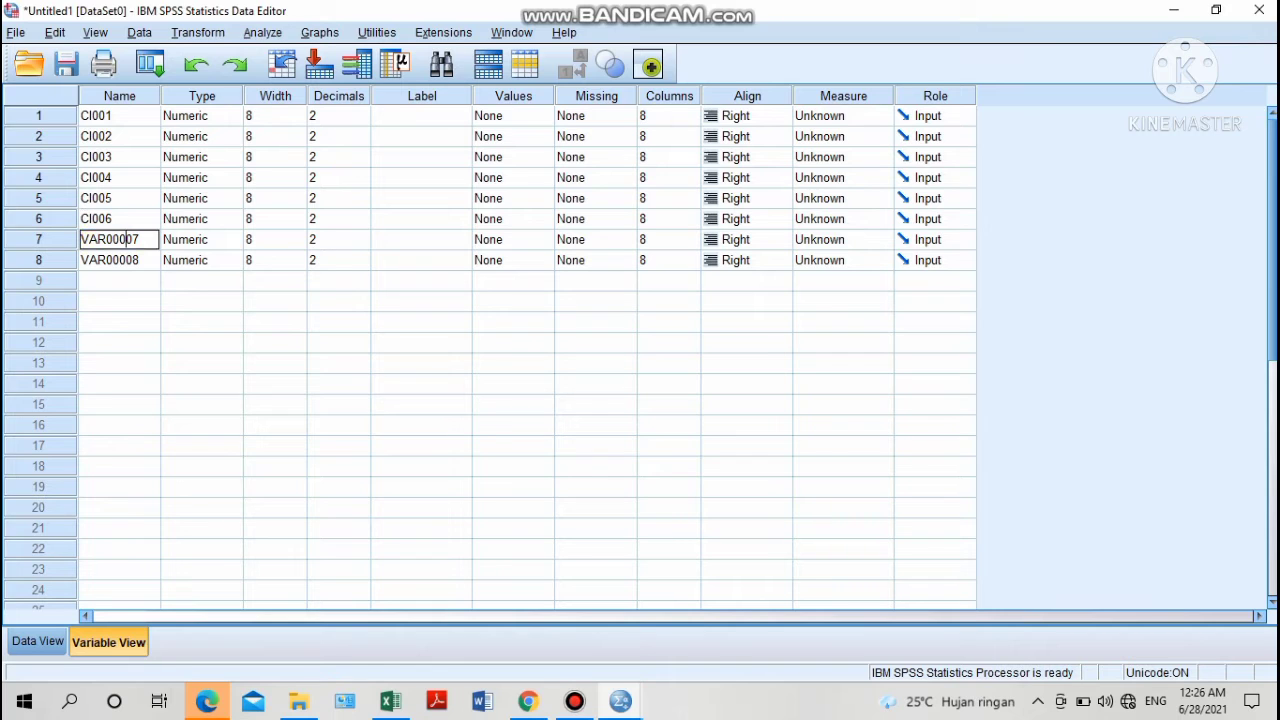
drag(126, 239, 81, 239)
click(81, 239)
key(Delete)
key(Delete)
key(Delete)
key(Delete)
text(CI)
key(Return)
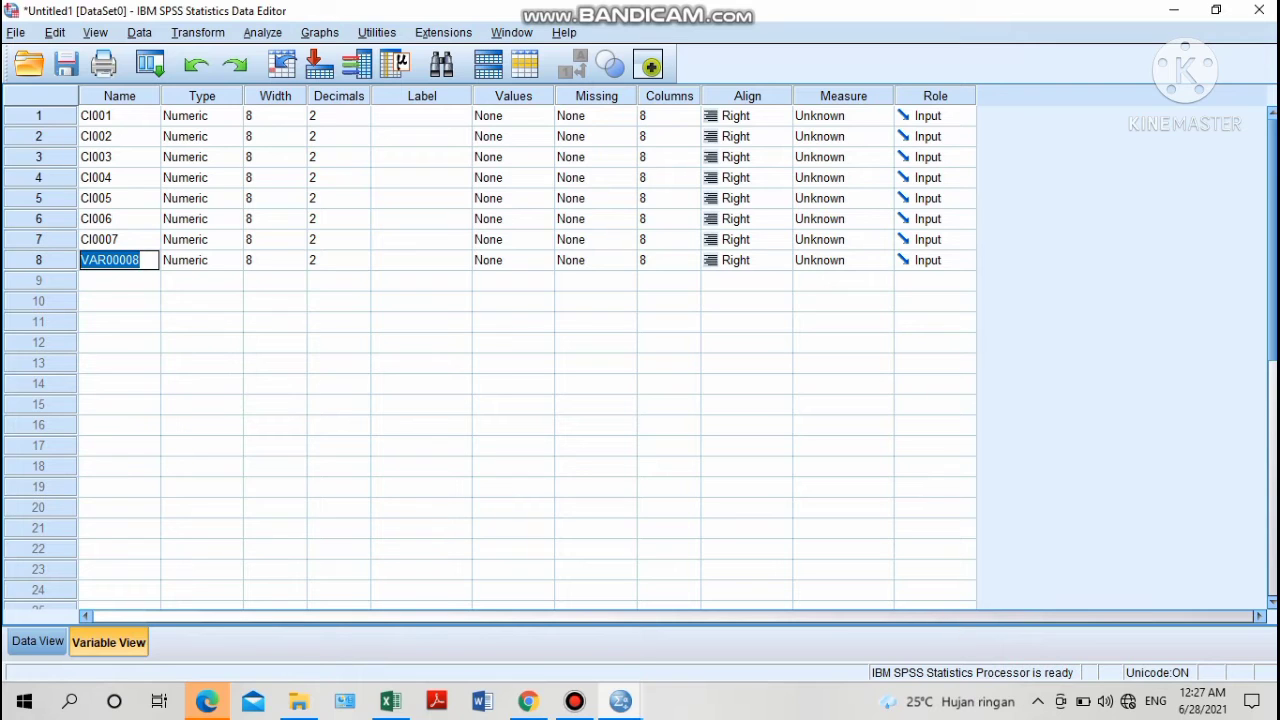
text(CI)
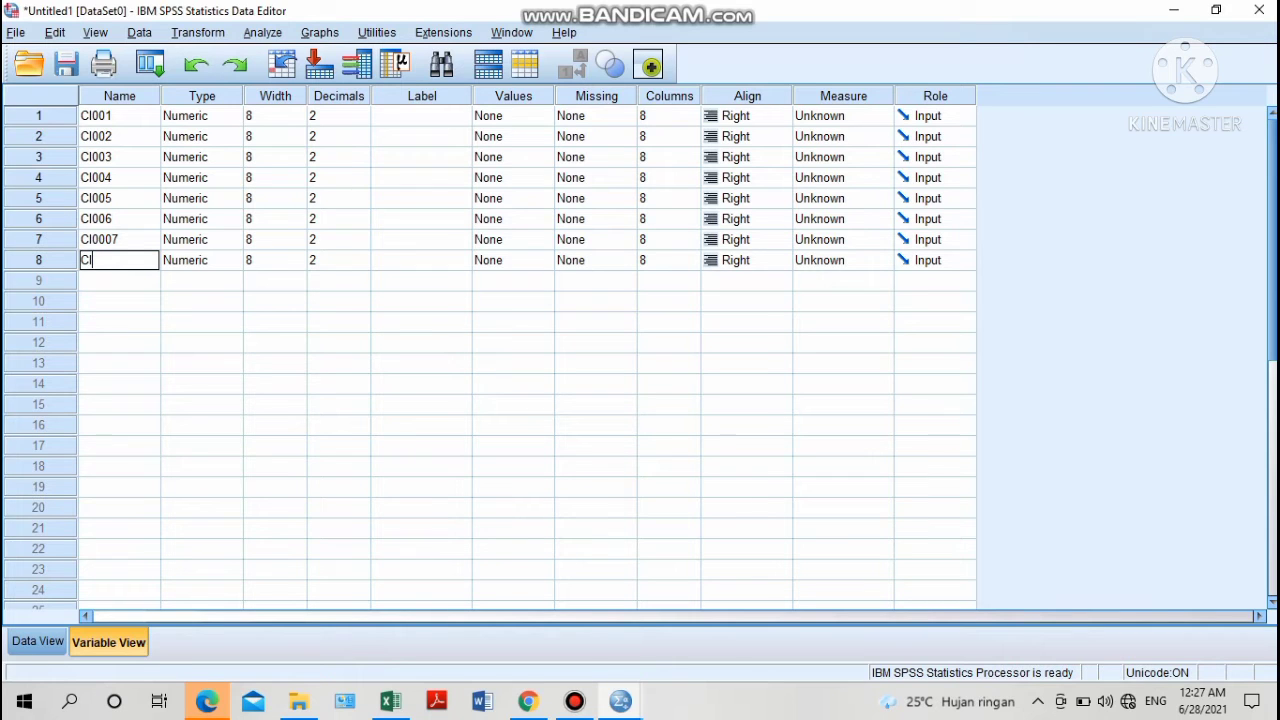
key(BackSpace)
key(BackSpace)
click(198, 281)
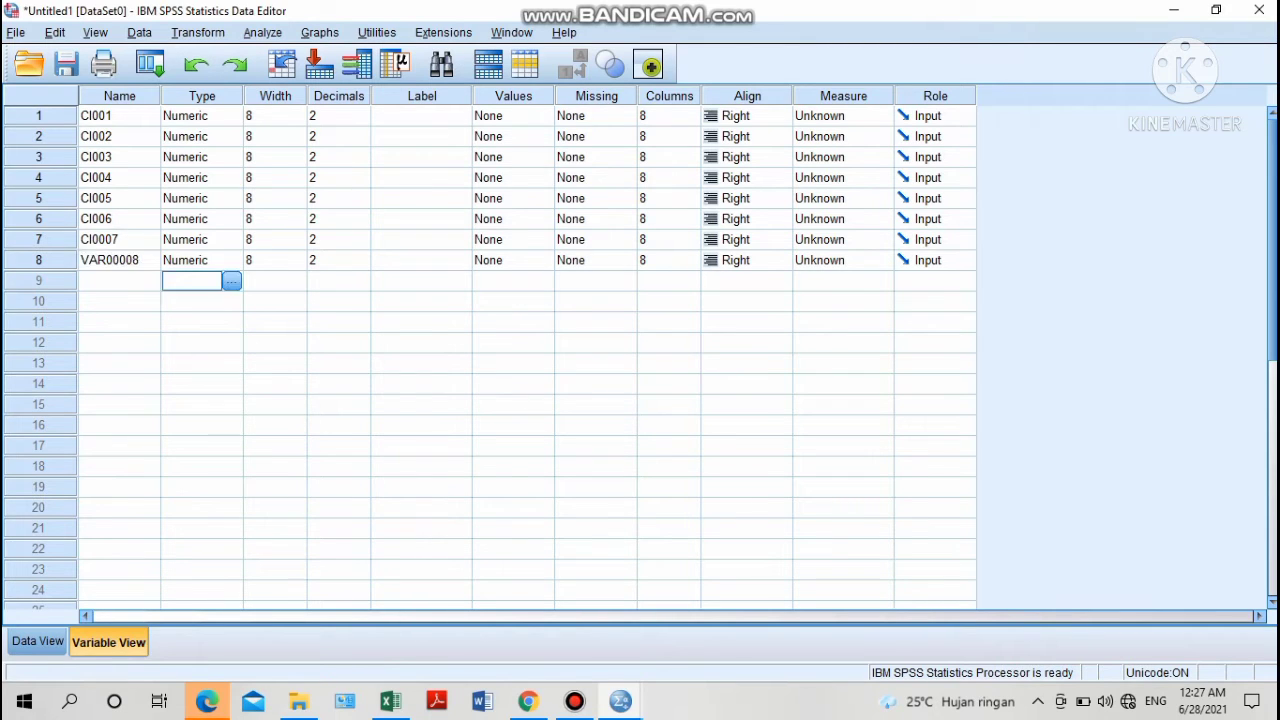
Switch to Excel and copy the SCORE values of all 100 respondents, J3 to J102, on the X1 sheet.
click(37, 641)
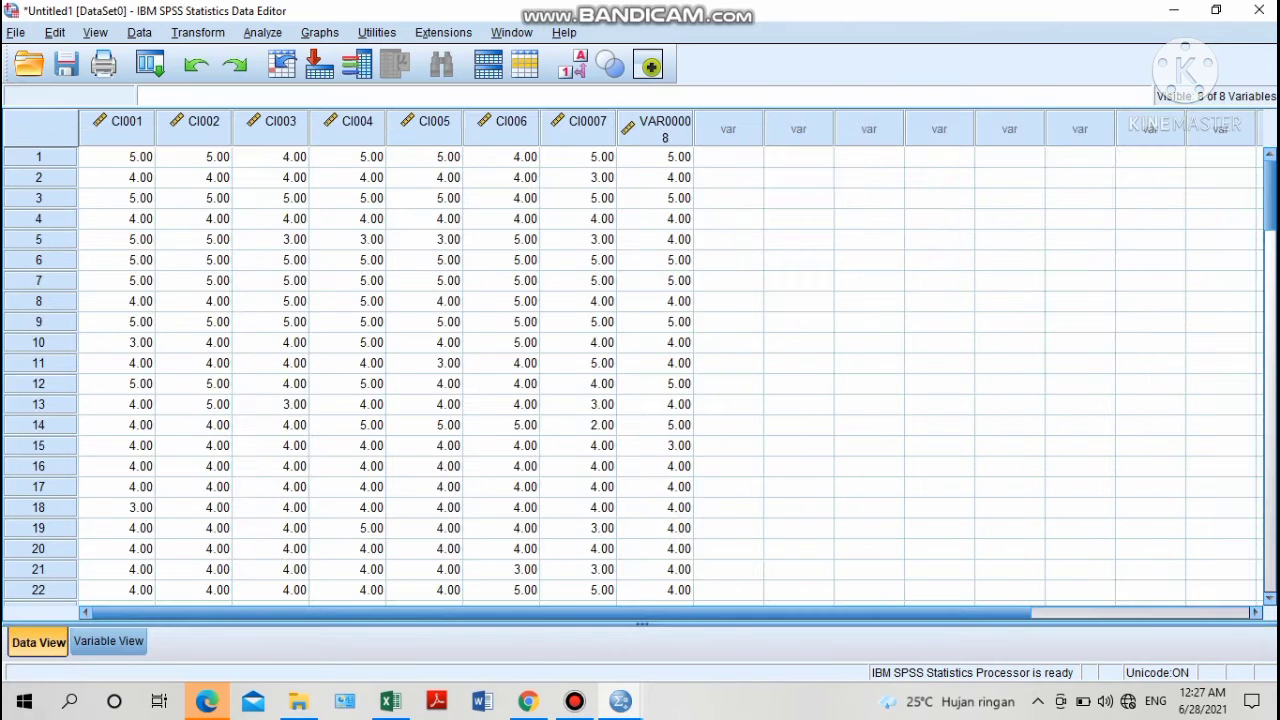
mouse_move(620, 701)
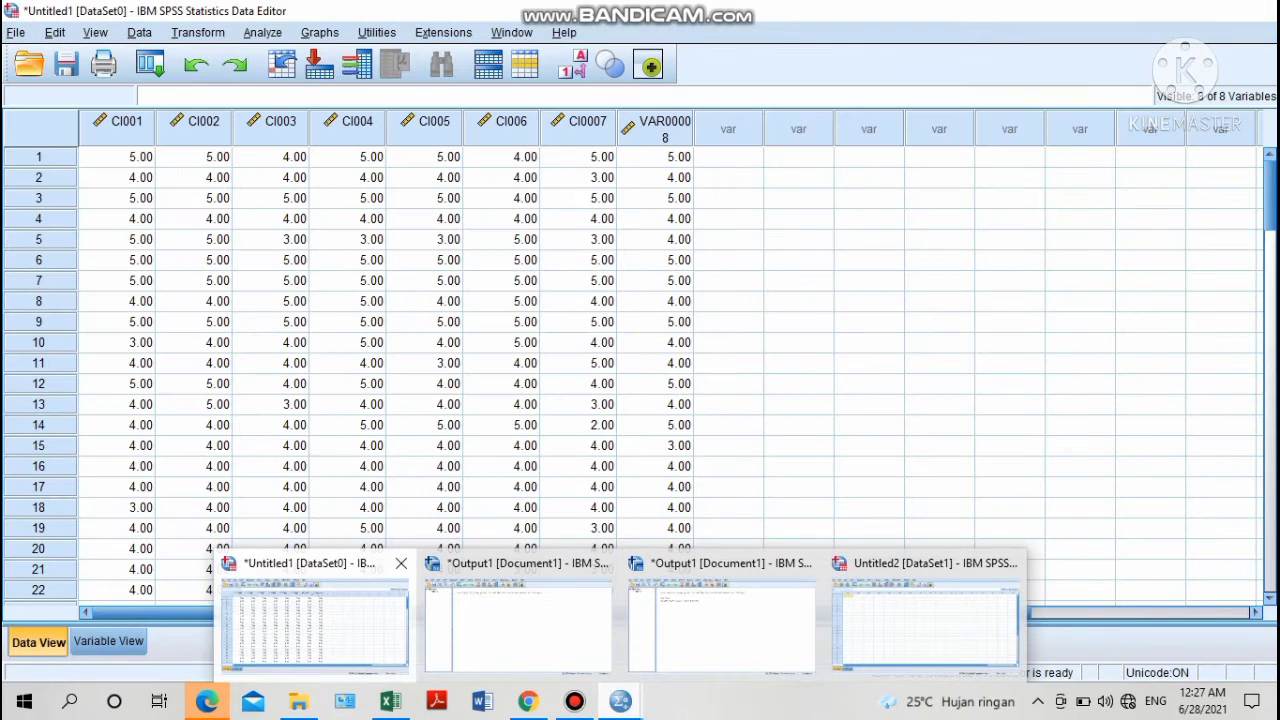
click(315, 615)
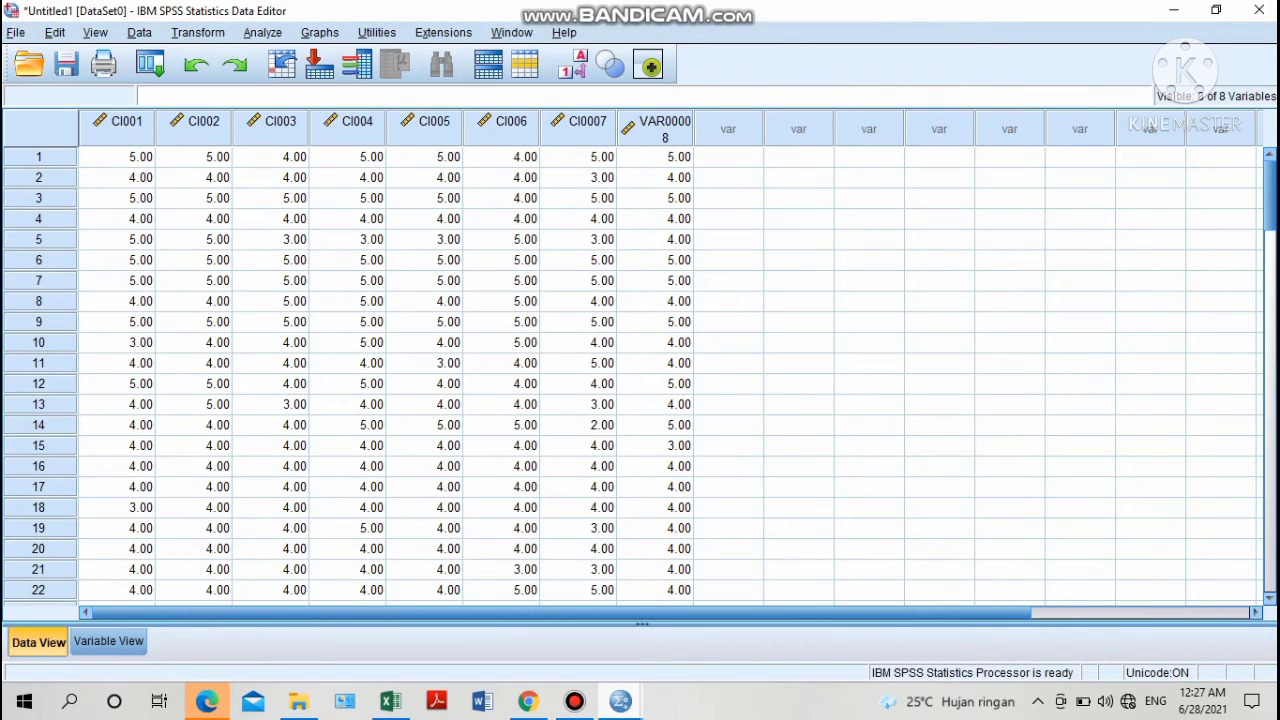
click(390, 615)
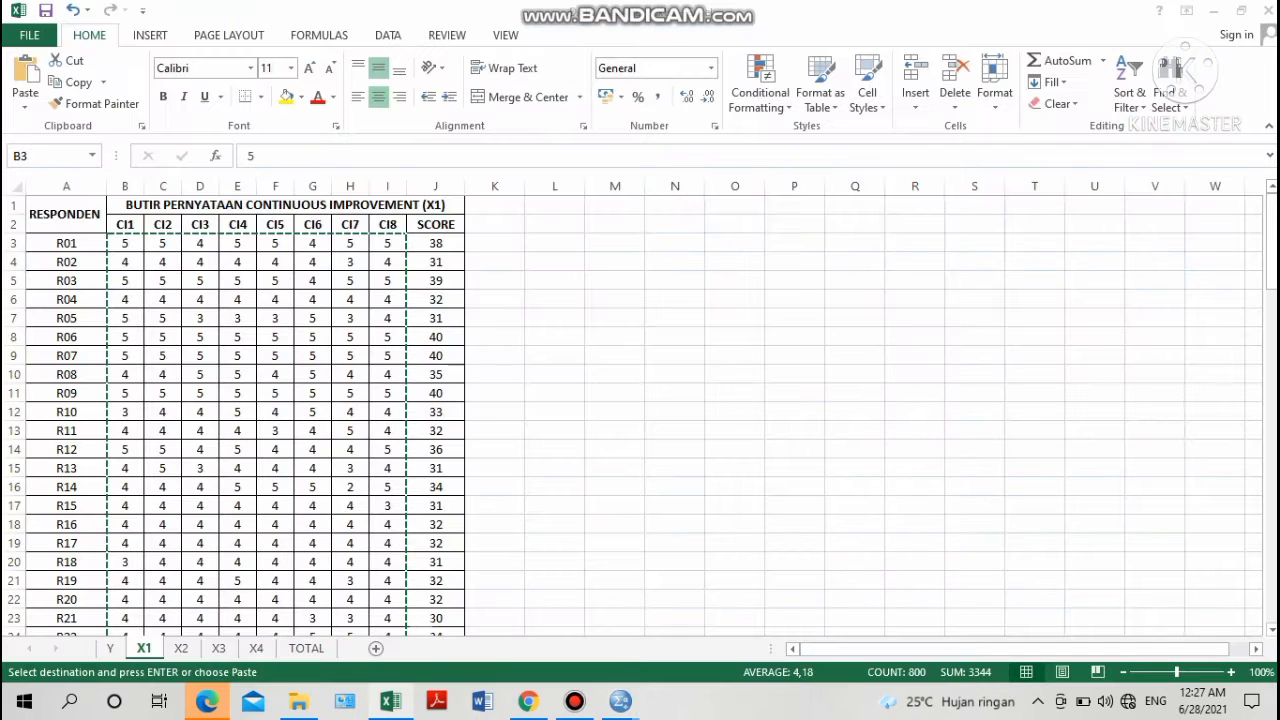
mouse_move(435, 243)
mouse_down()
mouse_move(440, 612)
mouse_move(436, 600)
mouse_up()
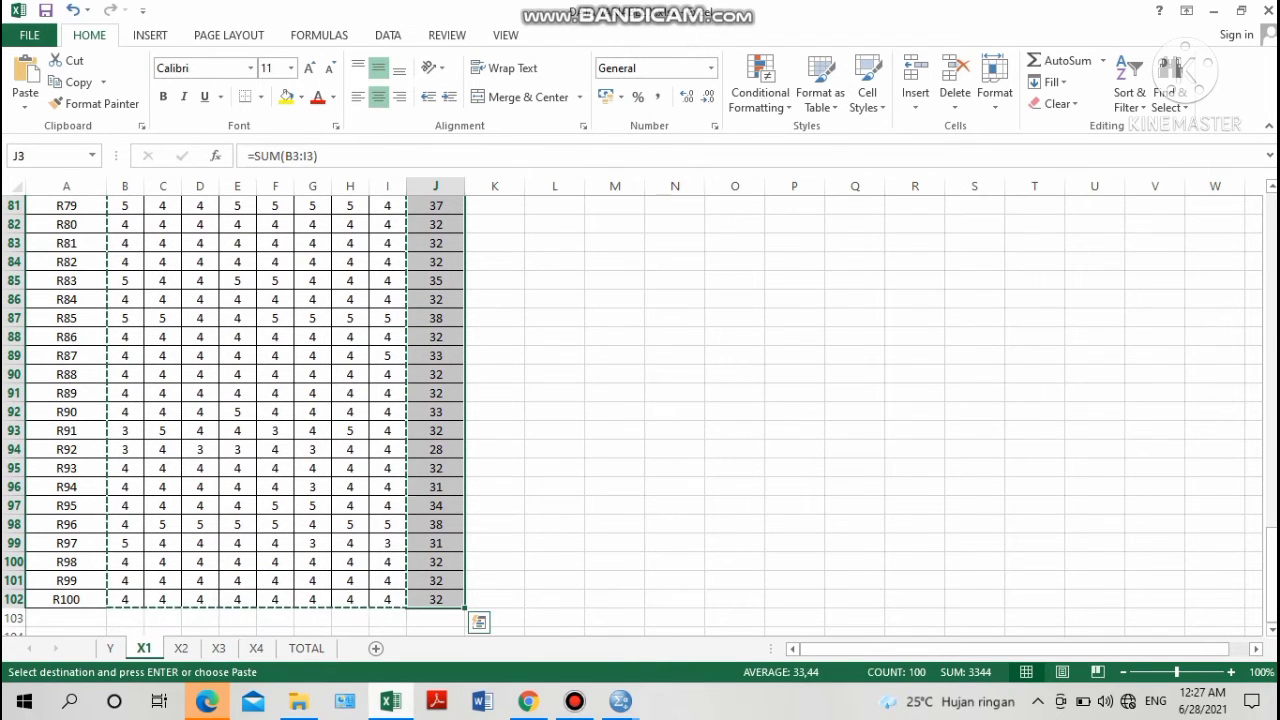
right_click(428, 527)
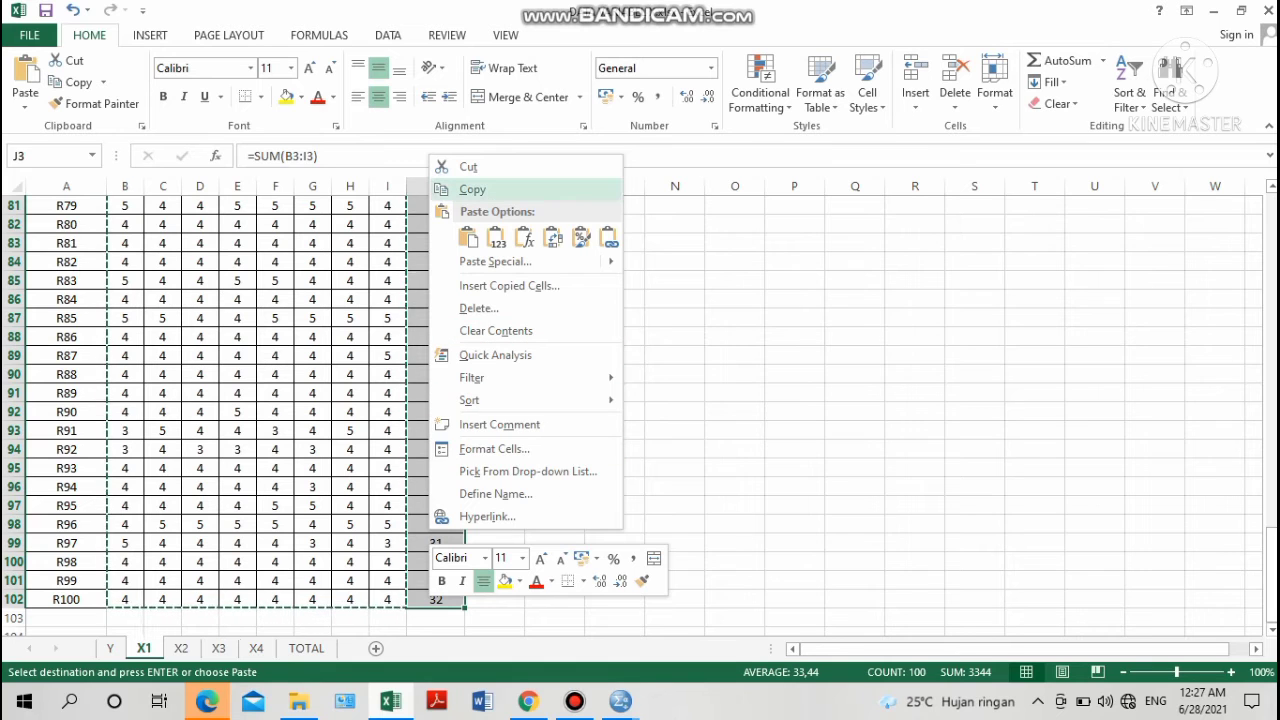
click(472, 189)
scroll(640, 400, up, 20)
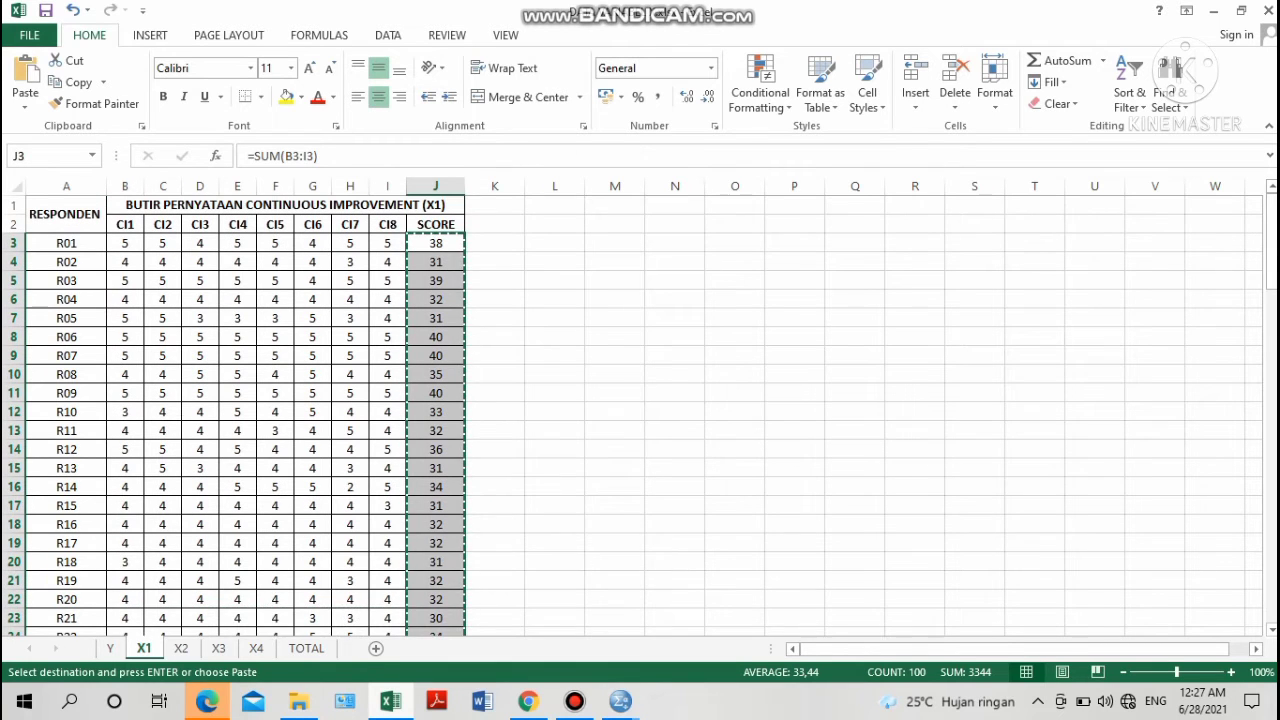
Switch to the Untitled1 dataset in SPSS and paste the copied scores into the first empty column, starting at row 1.
mouse_move(620, 701)
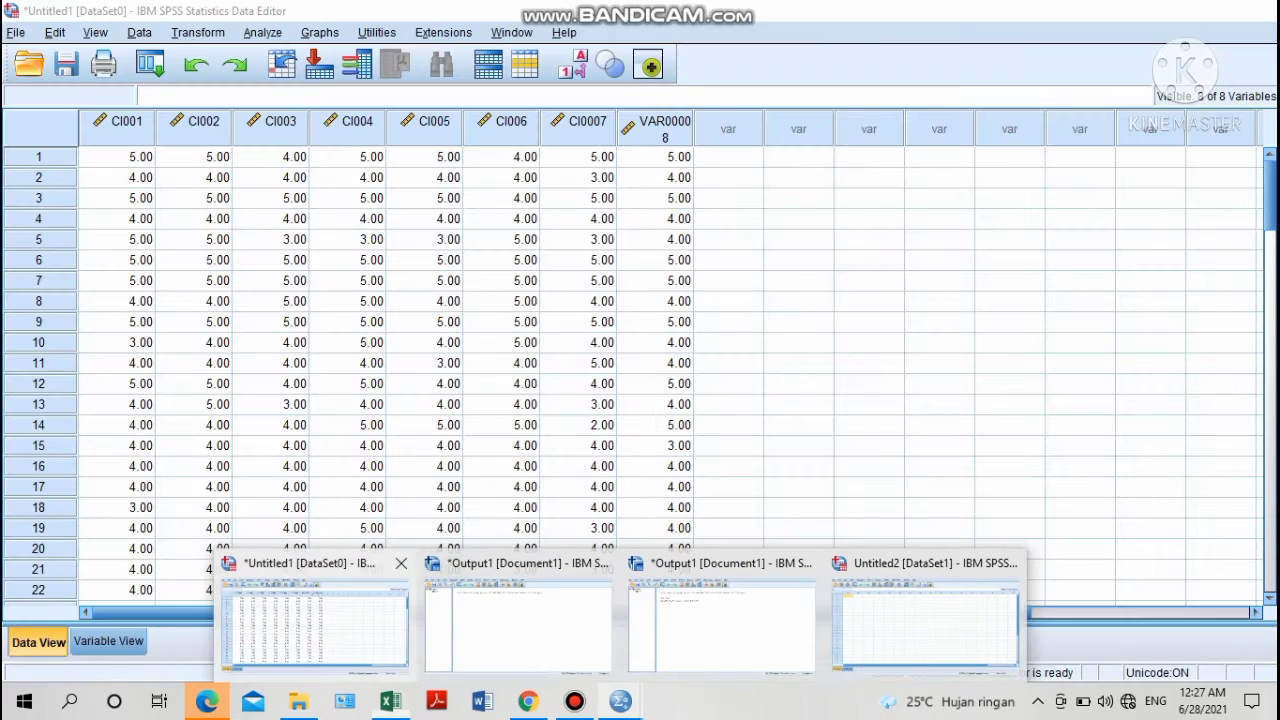
click(315, 615)
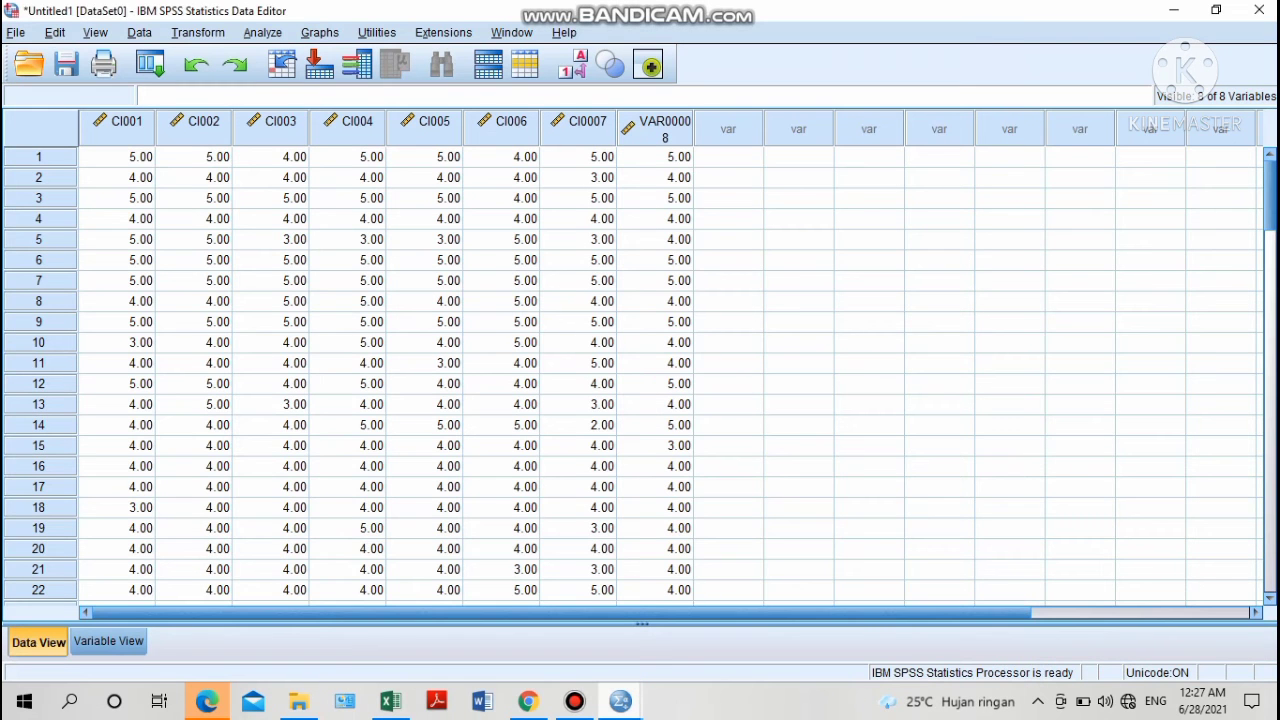
click(728, 157)
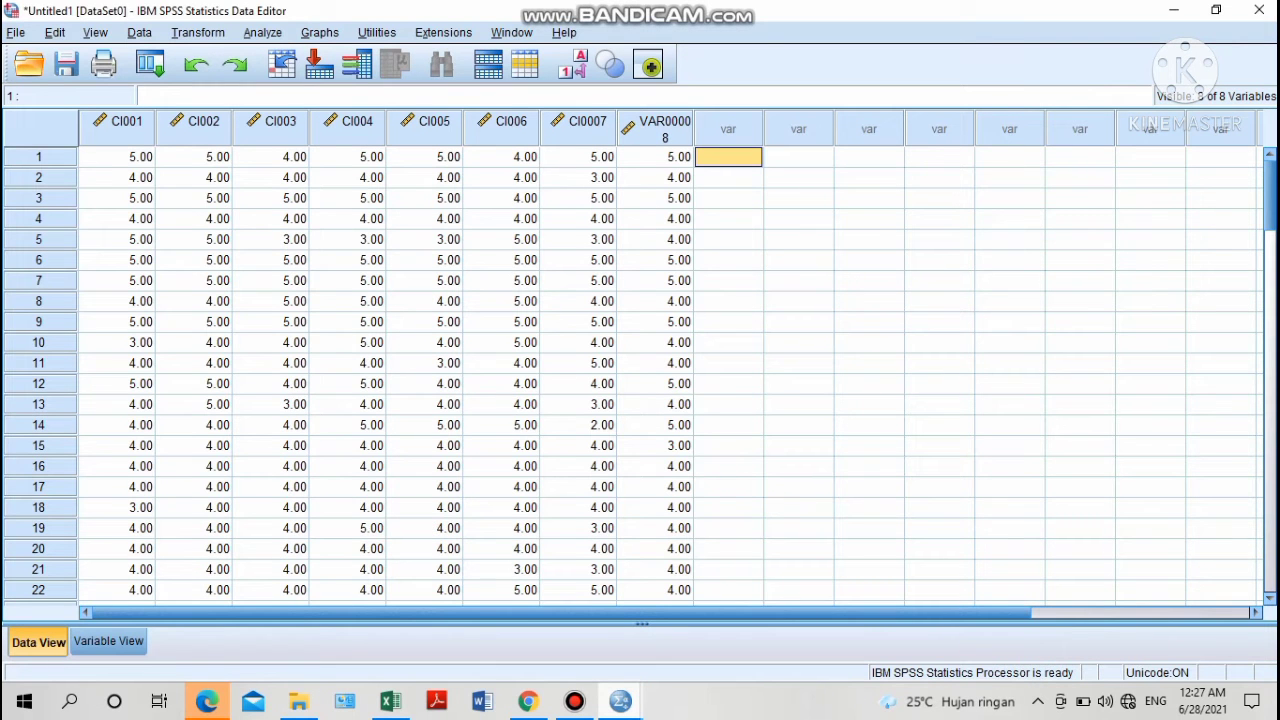
right_click(712, 165)
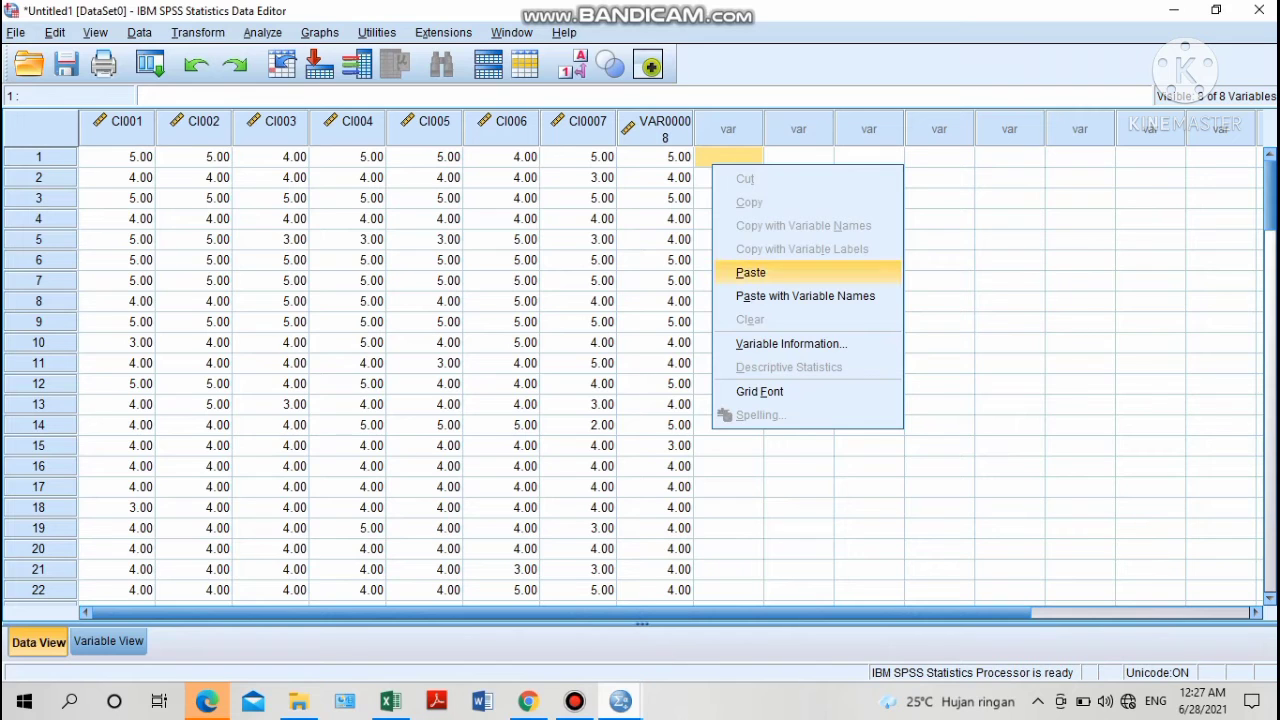
click(750, 272)
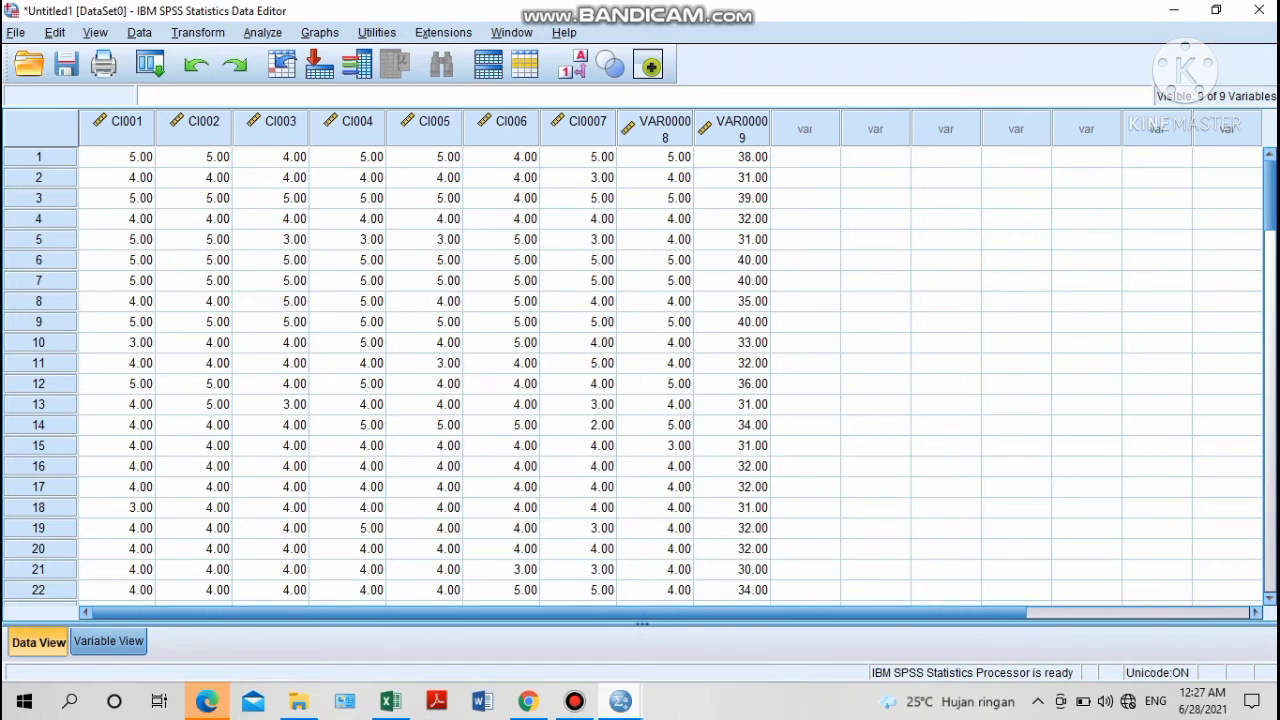
Rename the eighth variable as CI008.
click(108, 641)
double_click(126, 260)
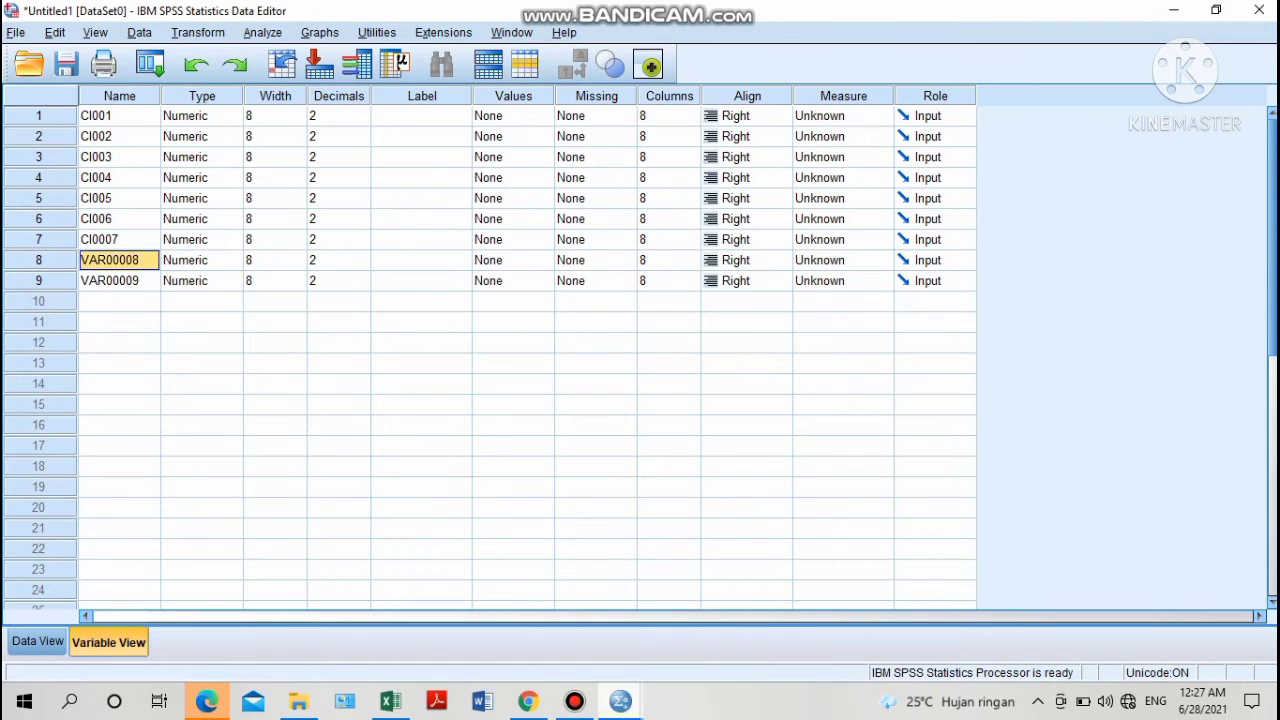
drag(120, 260, 81, 260)
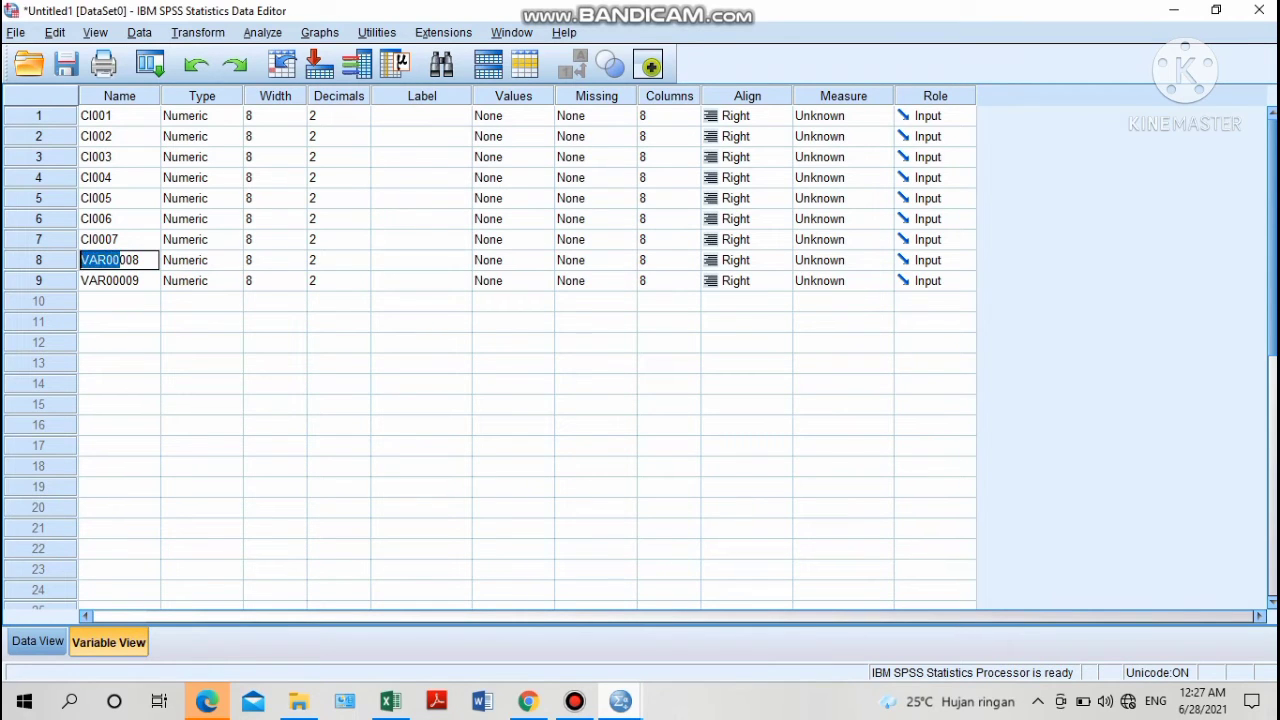
key(BackSpace)
text(CI)
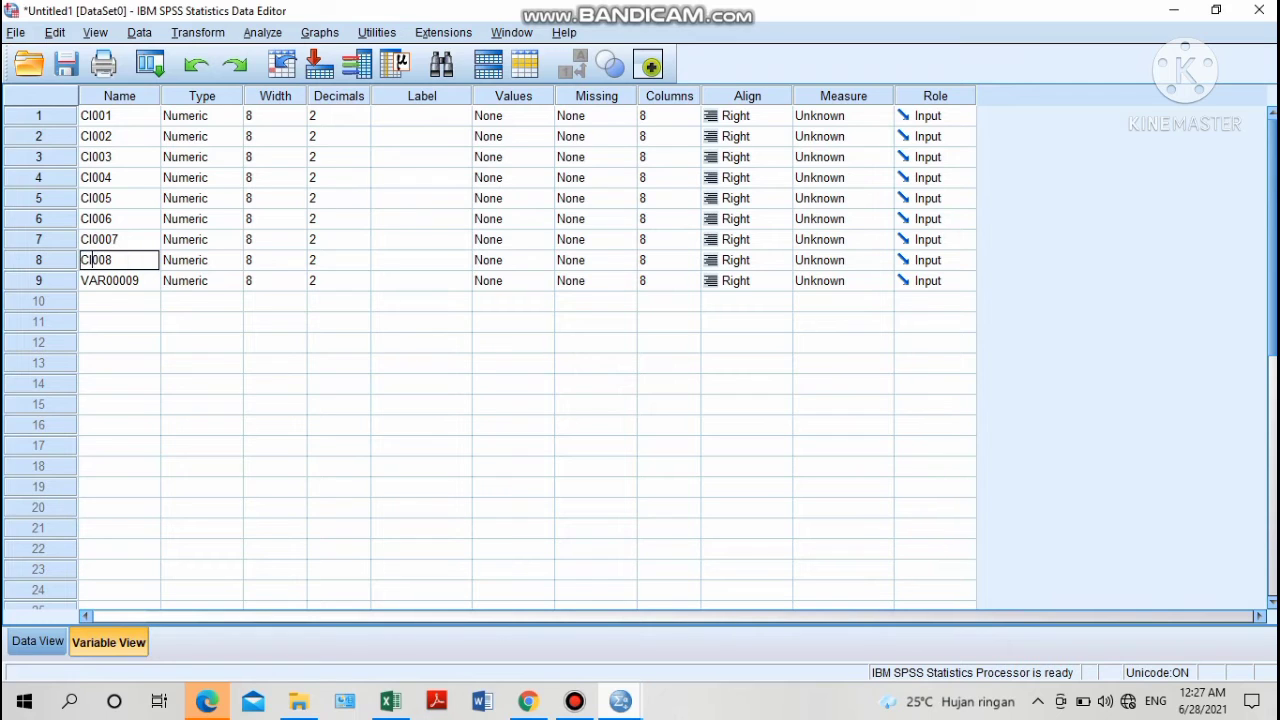
Rename the ninth variable, which holds the pasted scores, as CI_TOTAL.
double_click(121, 280)
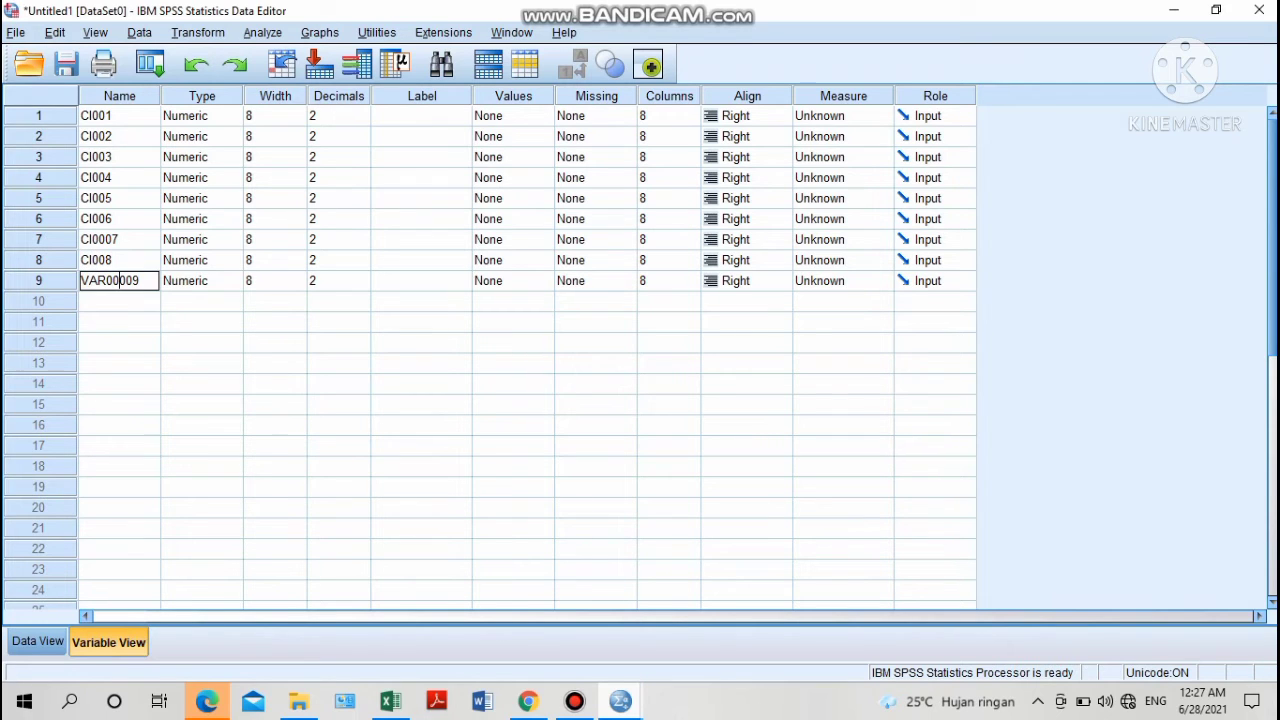
double_click(121, 280)
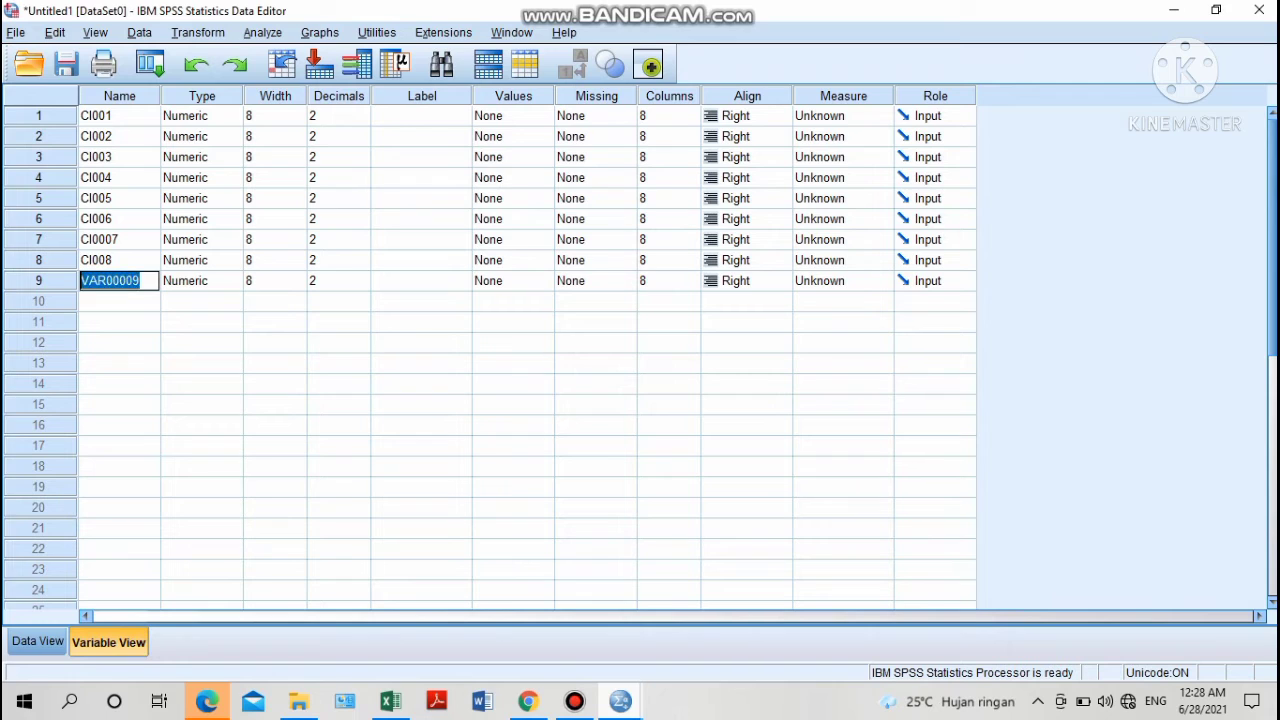
text(CI_)
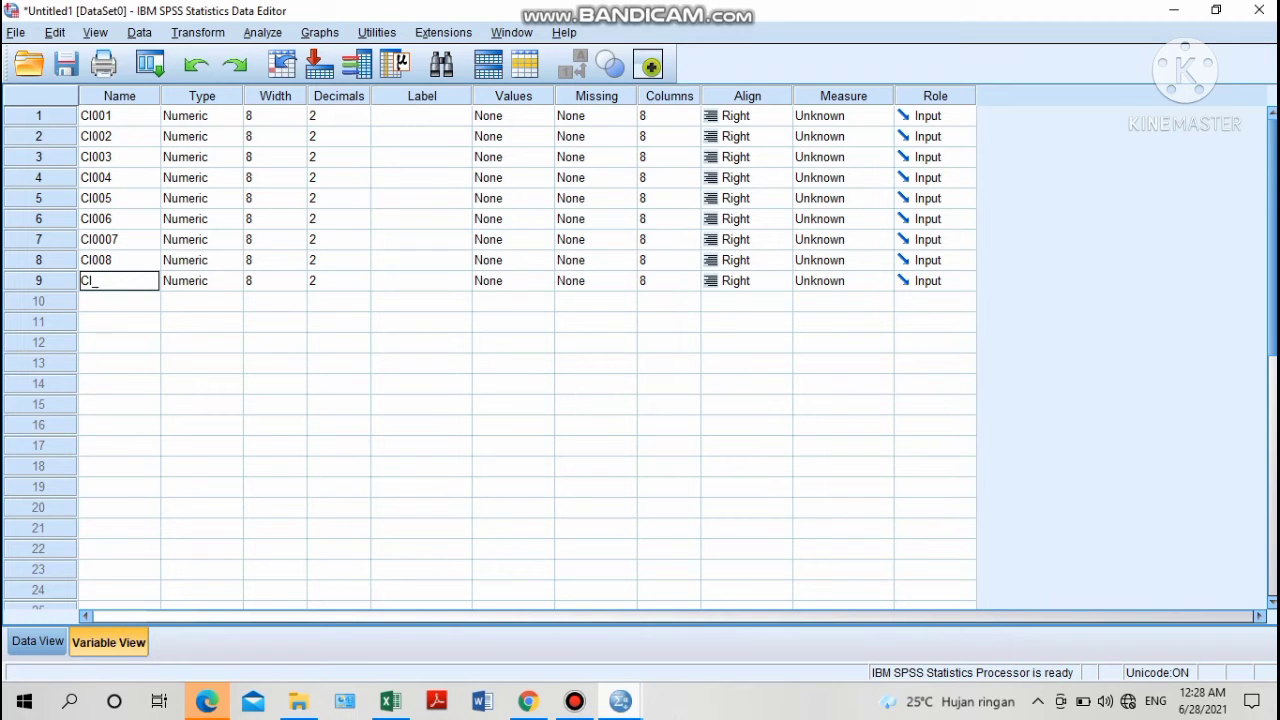
text(TOTAL)
click(192, 301)
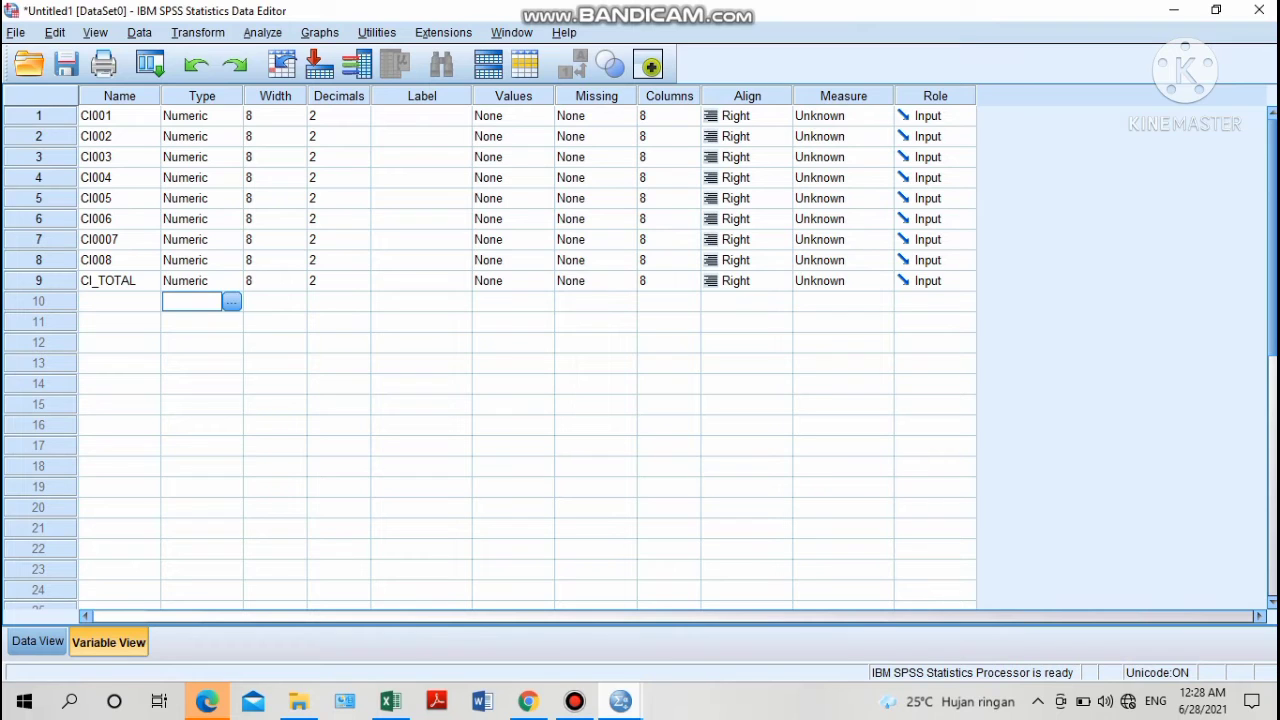
click(192, 116)
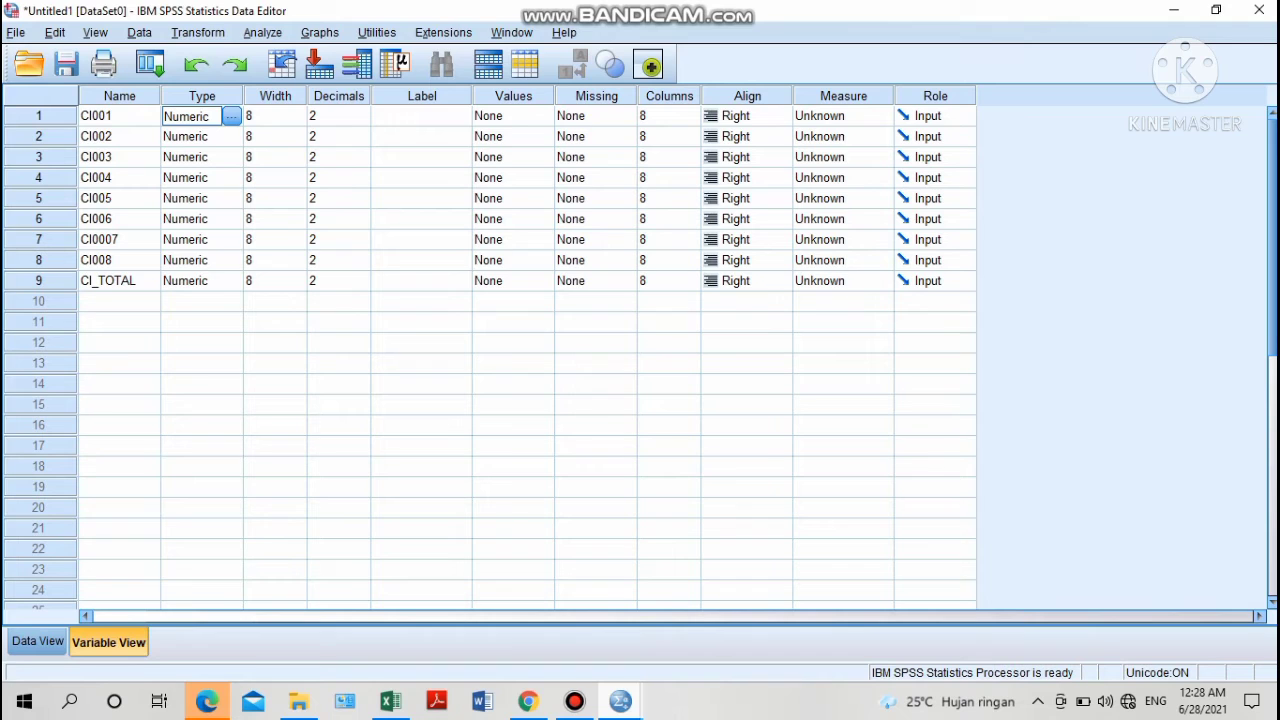
click(192, 137)
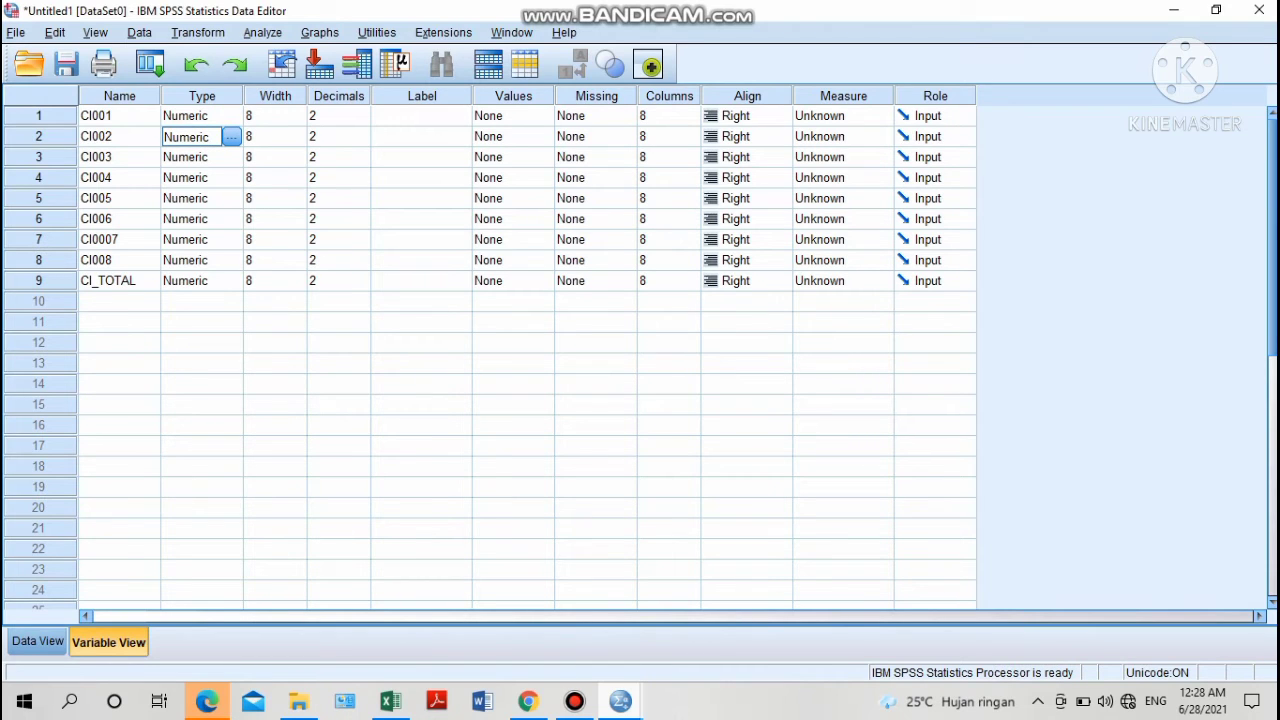
click(269, 116)
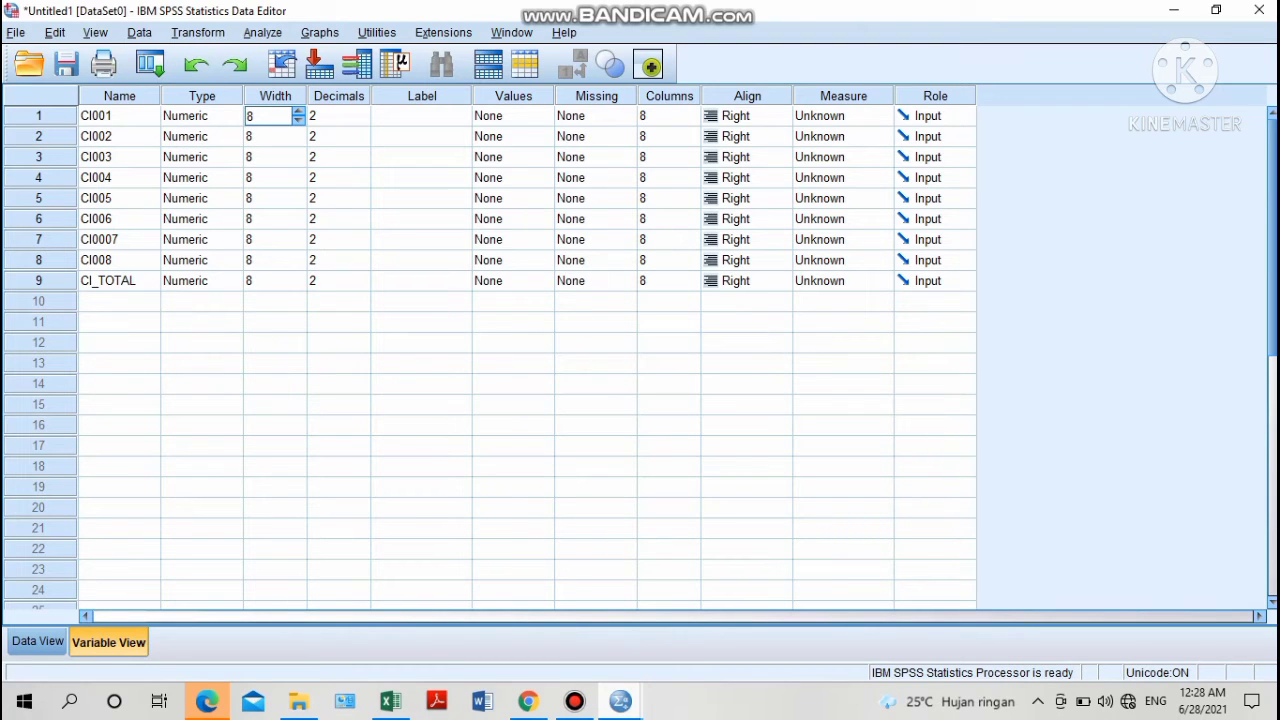
Set the decimals of the variables CI001 through CI005 to 0.
click(334, 116)
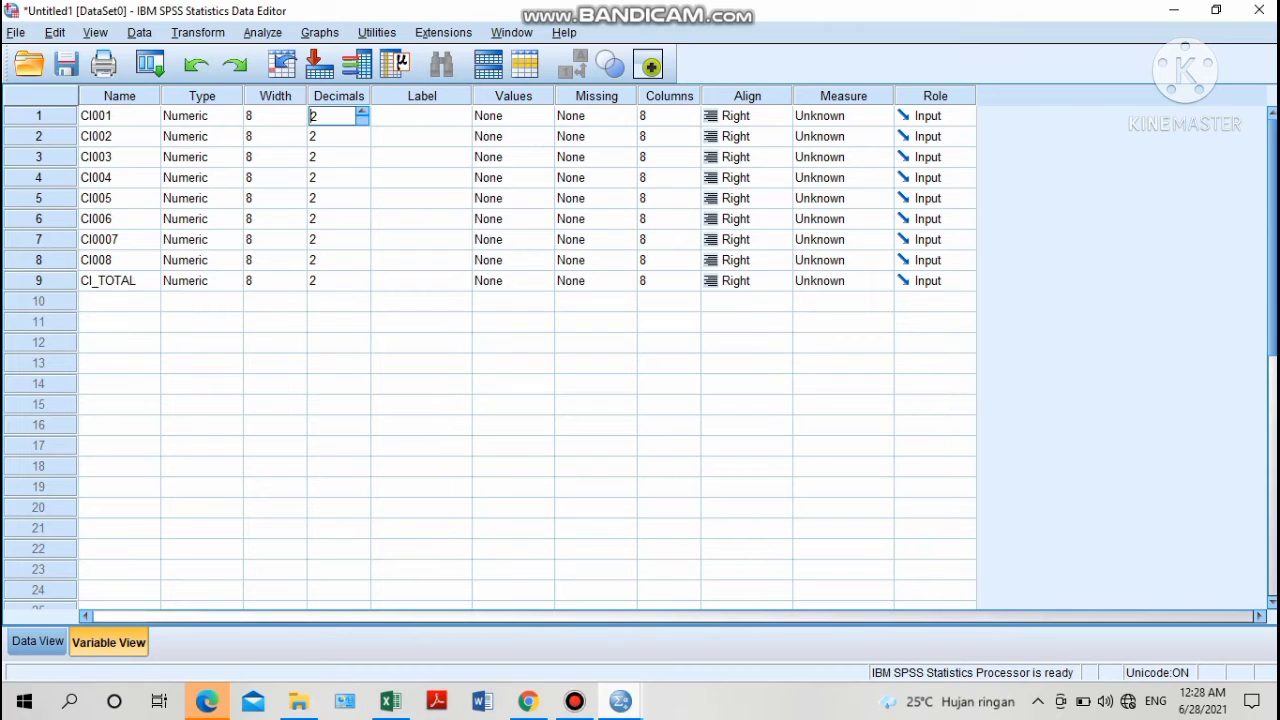
text(0)
key(Return)
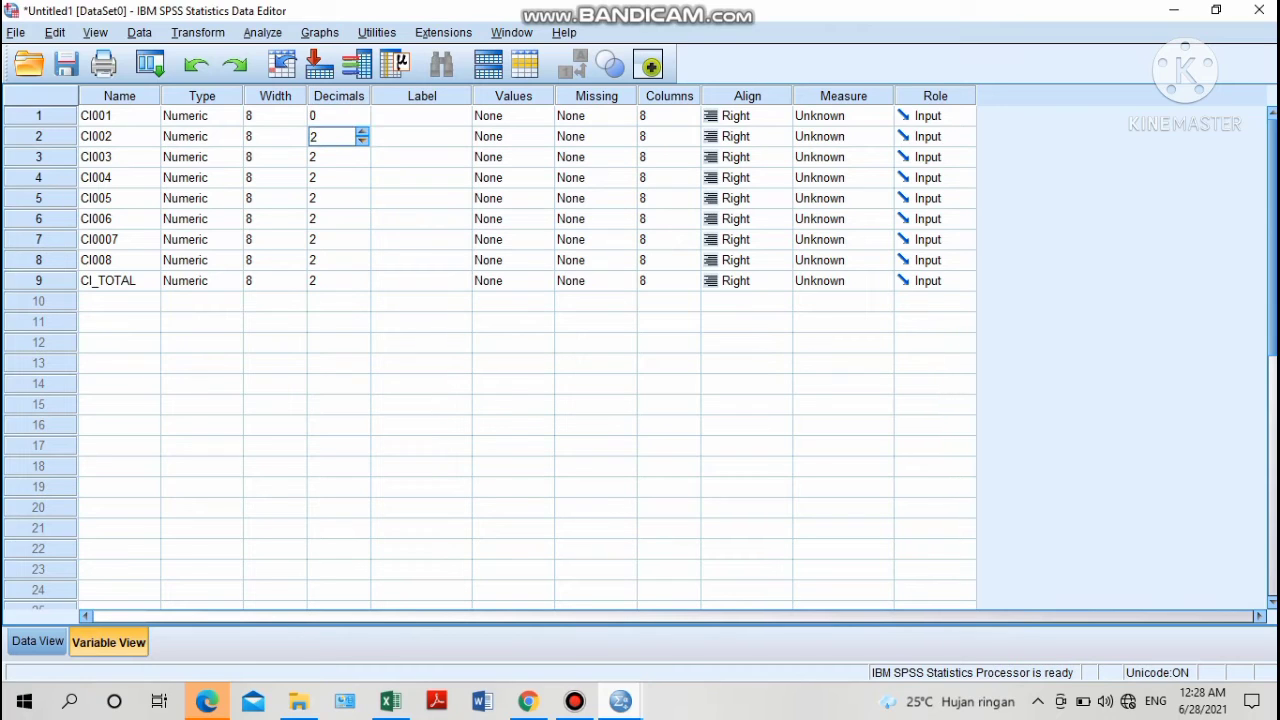
text(0)
key(Return)
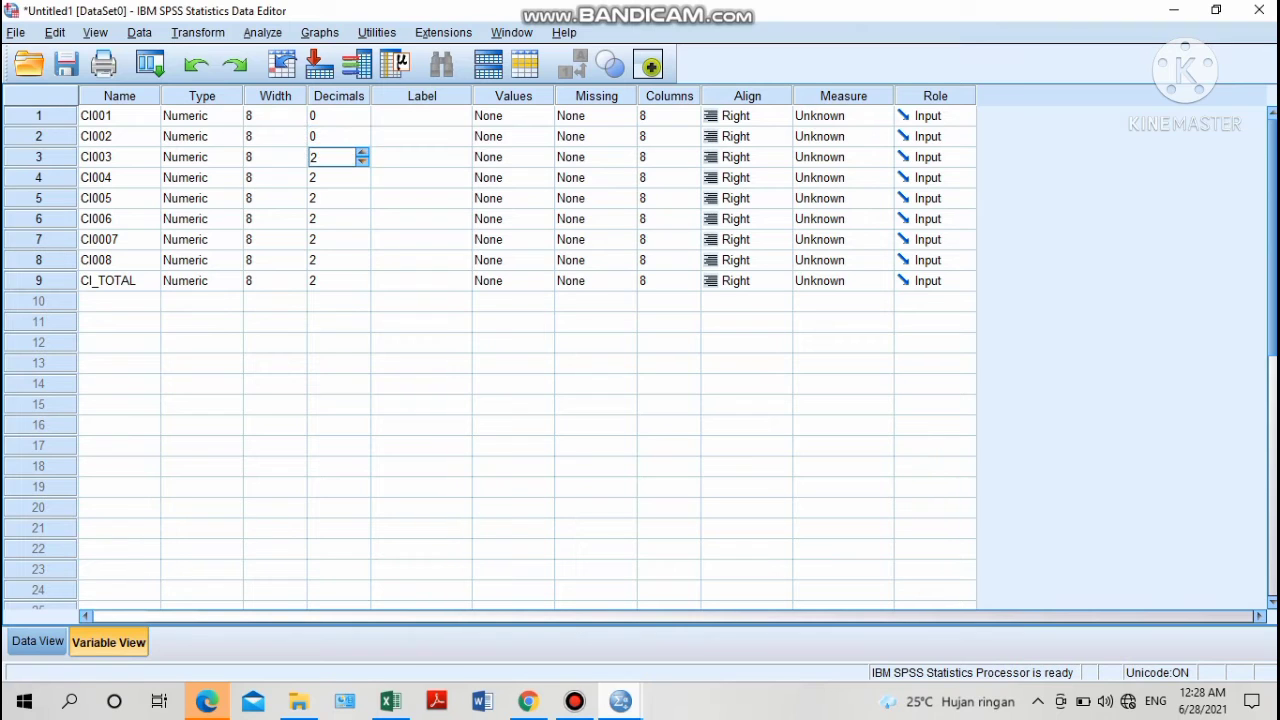
text(0)
key(Return)
text(0)
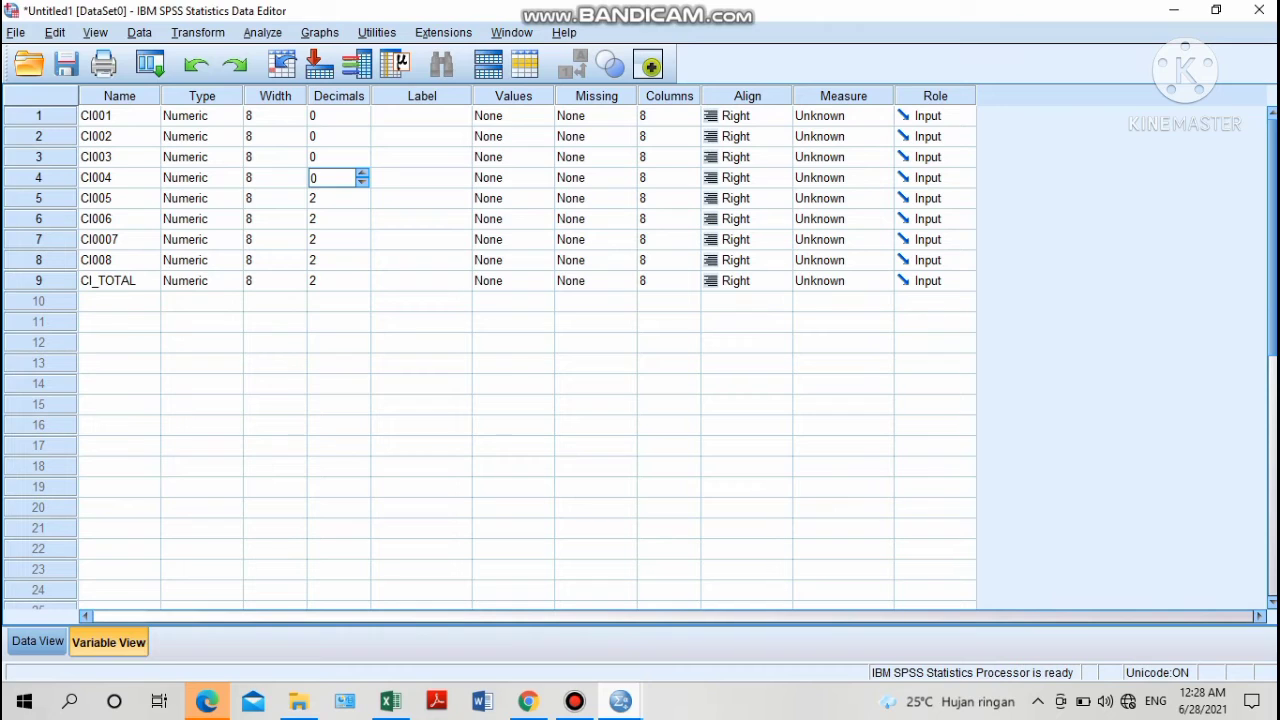
key(Return)
text(0)
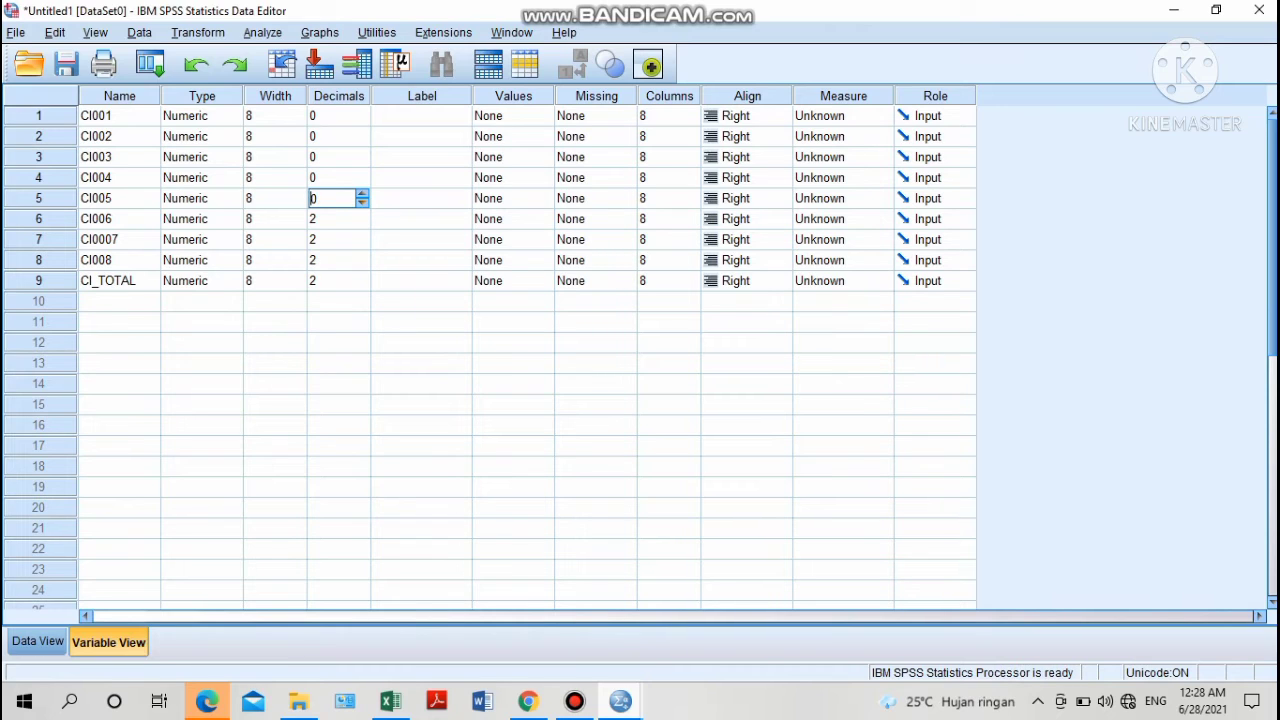
key(Return)
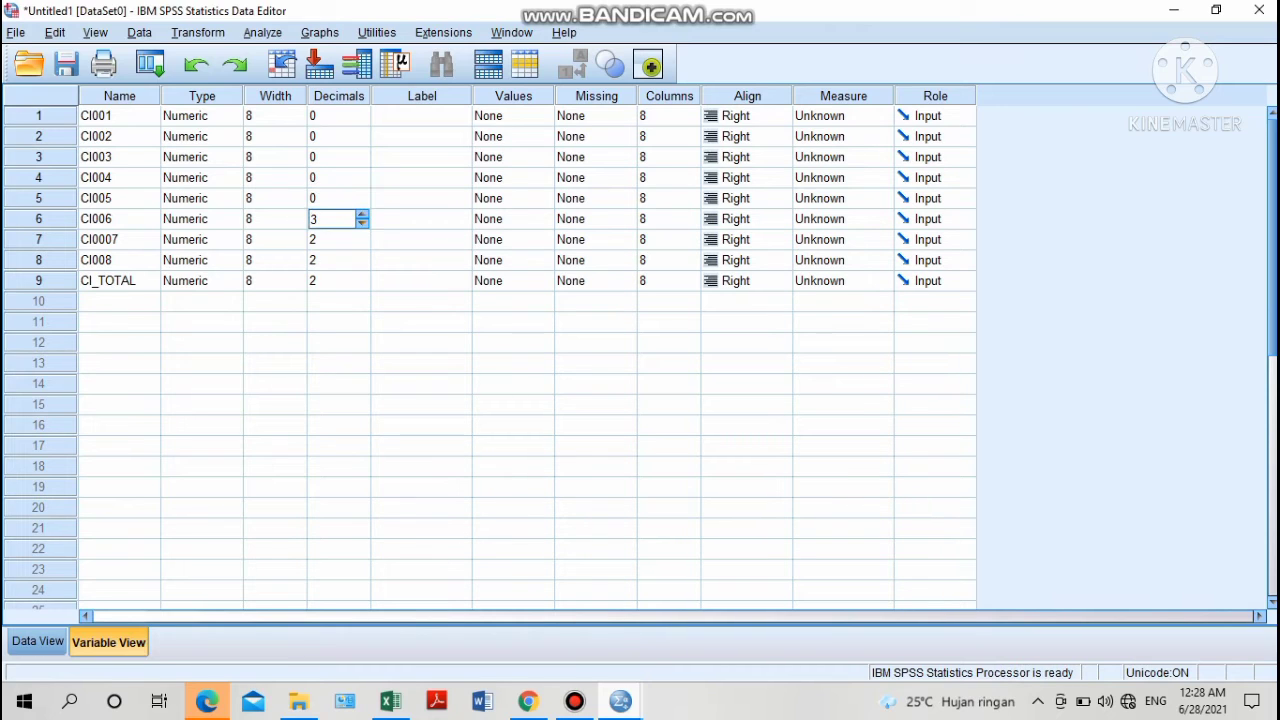
Set the decimals of the variables CI006 and CI0007 to 0.
text(0)
key(Return)
text(3)
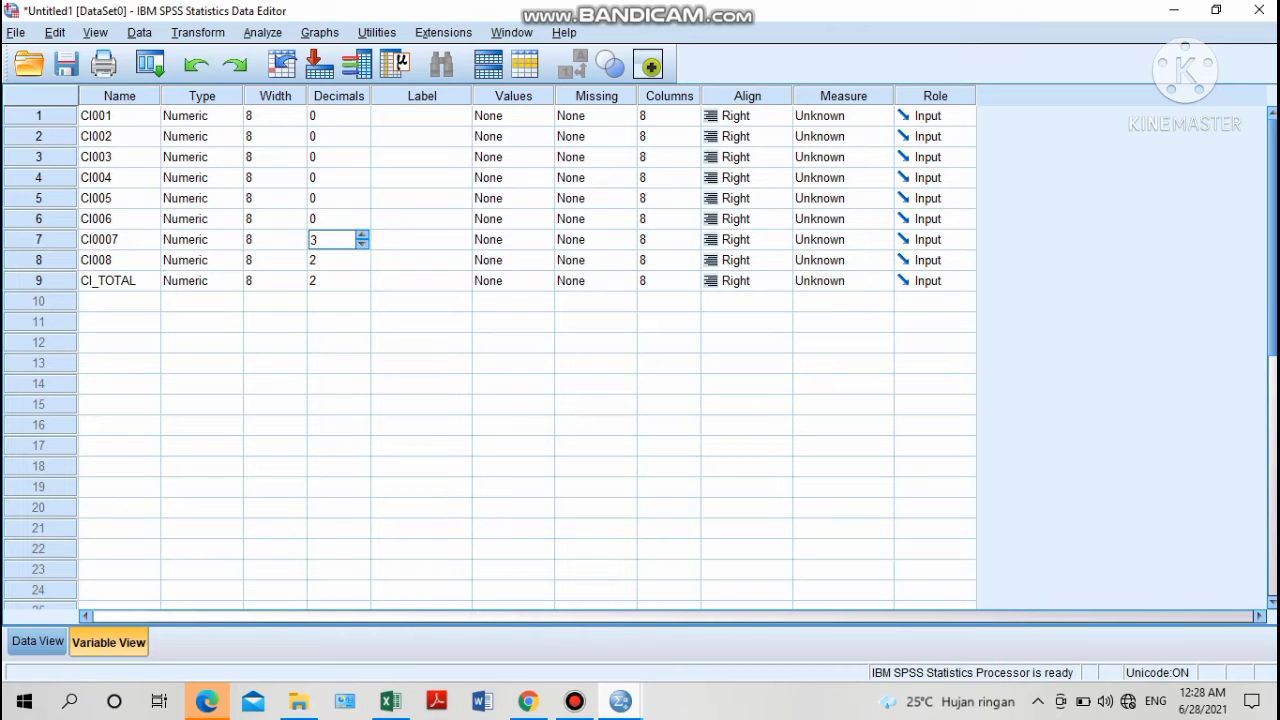
key(BackSpace)
text(0)
Reduce the decimals of the variables CI008 and CI_TOTAL to 0.
click(362, 265)
click(362, 265)
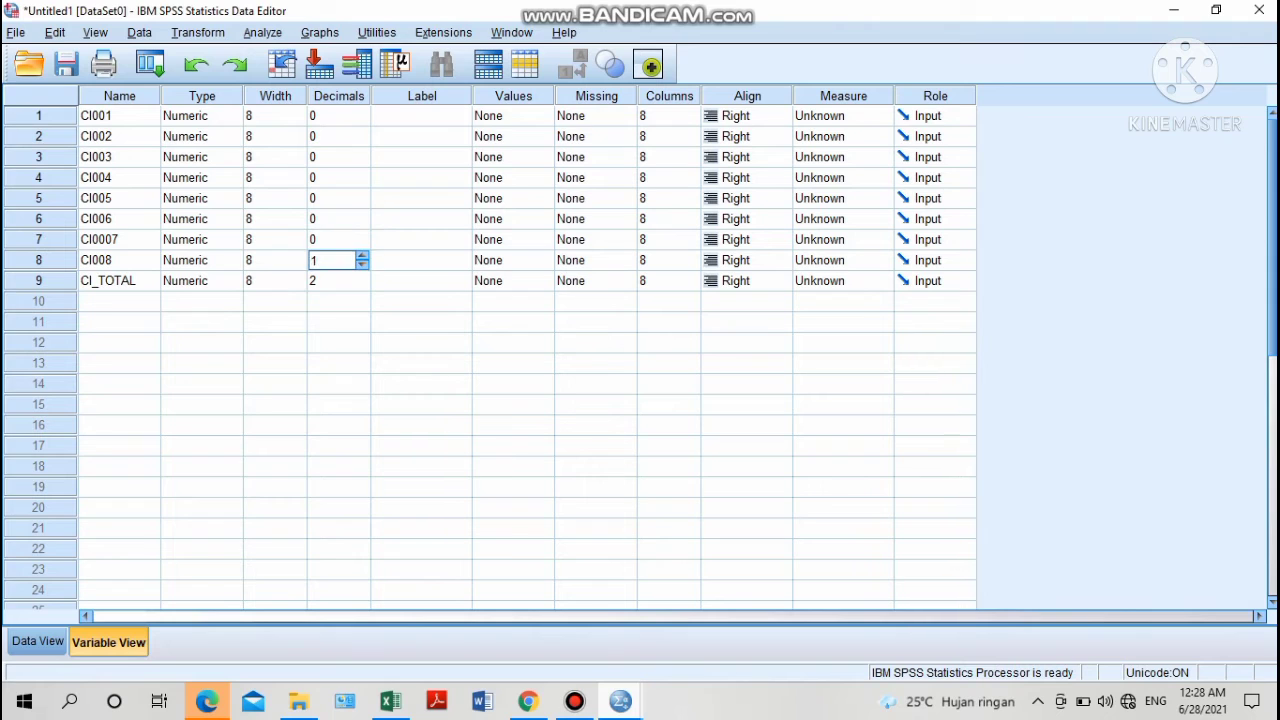
click(362, 265)
click(362, 286)
click(362, 286)
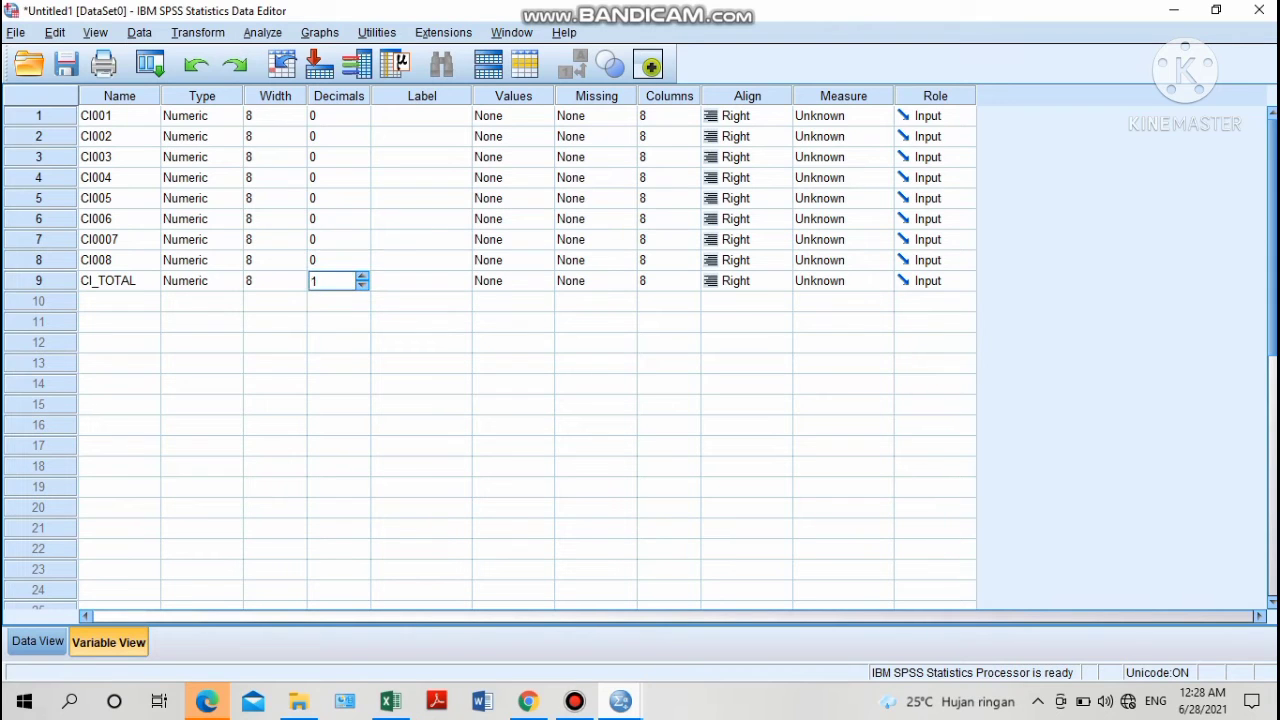
click(362, 286)
click(513, 96)
click(596, 96)
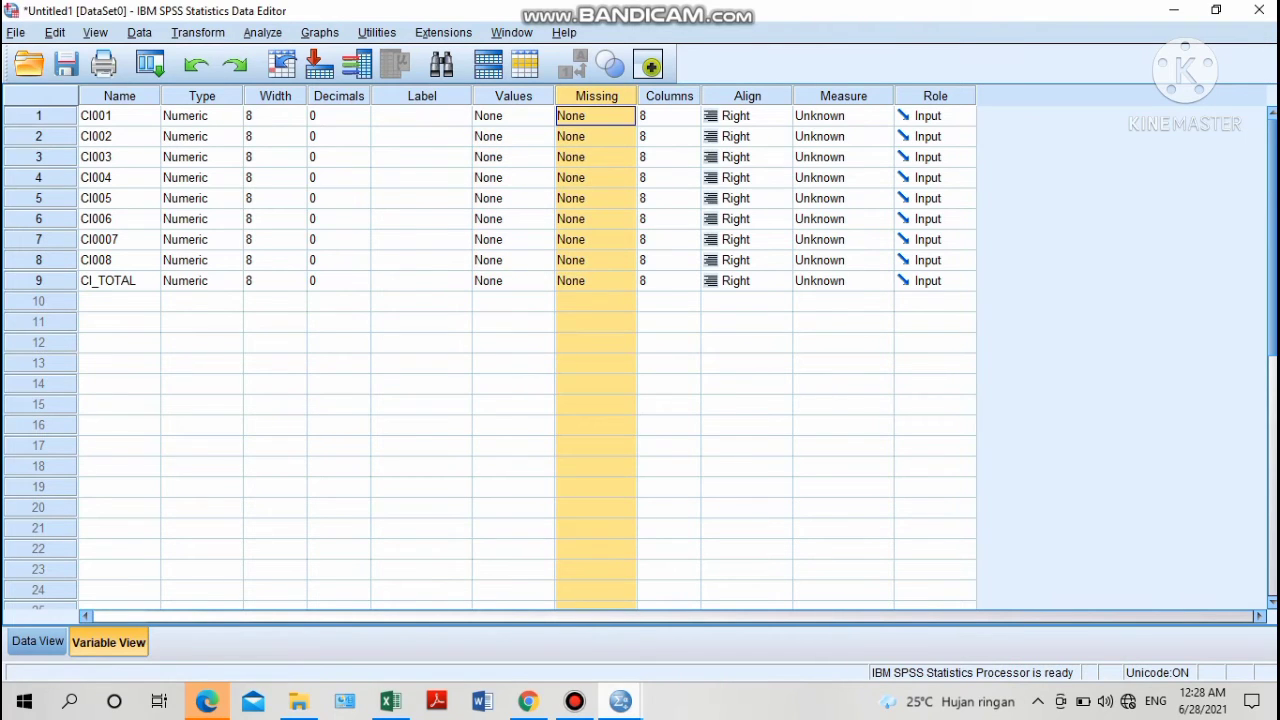
click(669, 96)
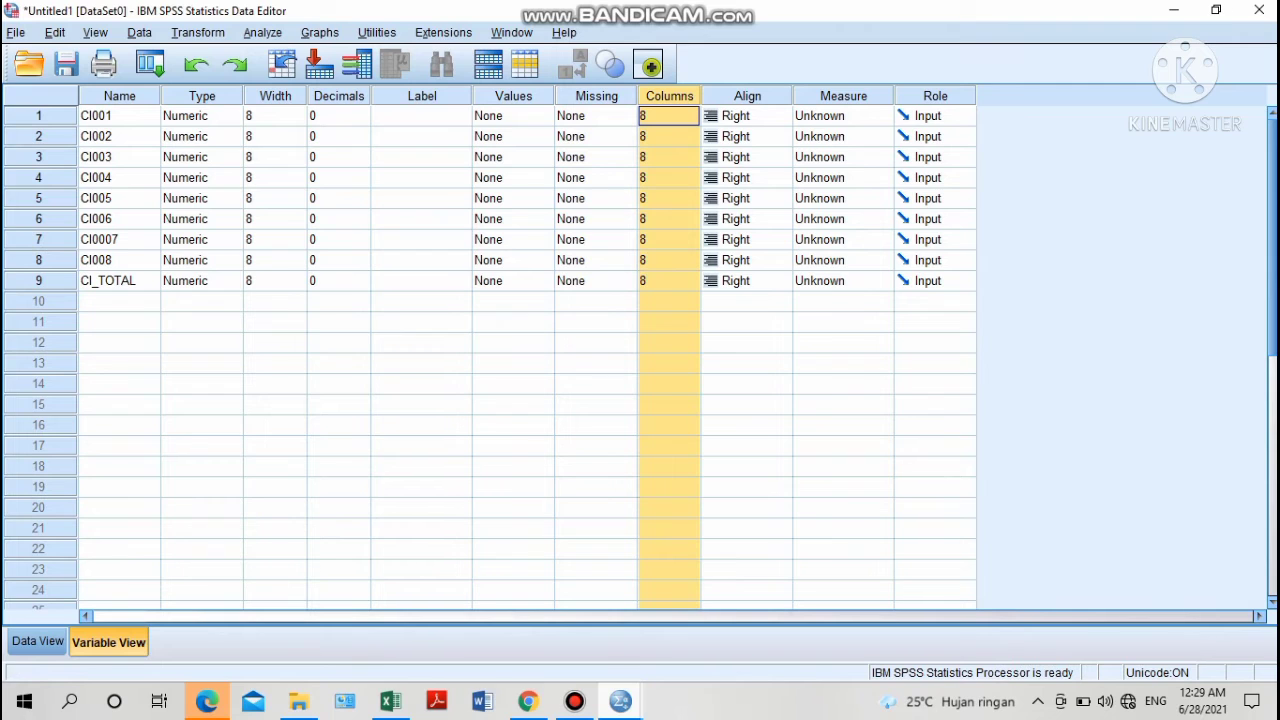
click(747, 96)
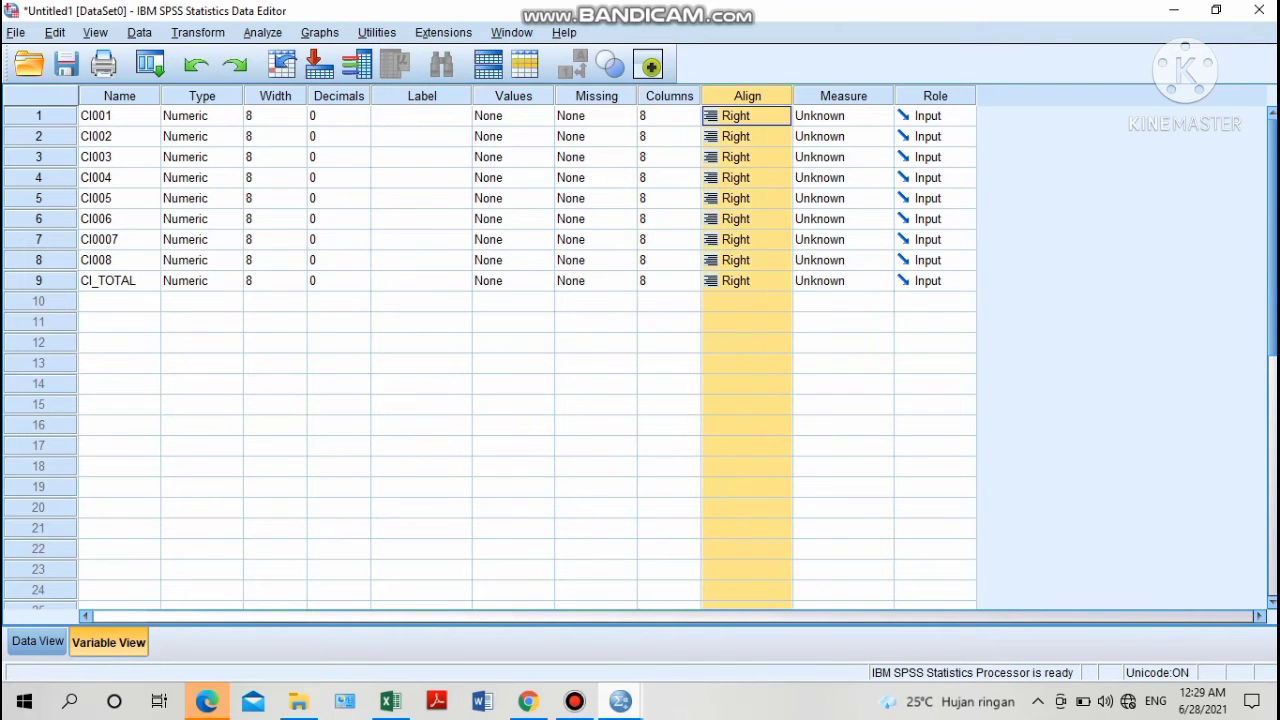
click(843, 96)
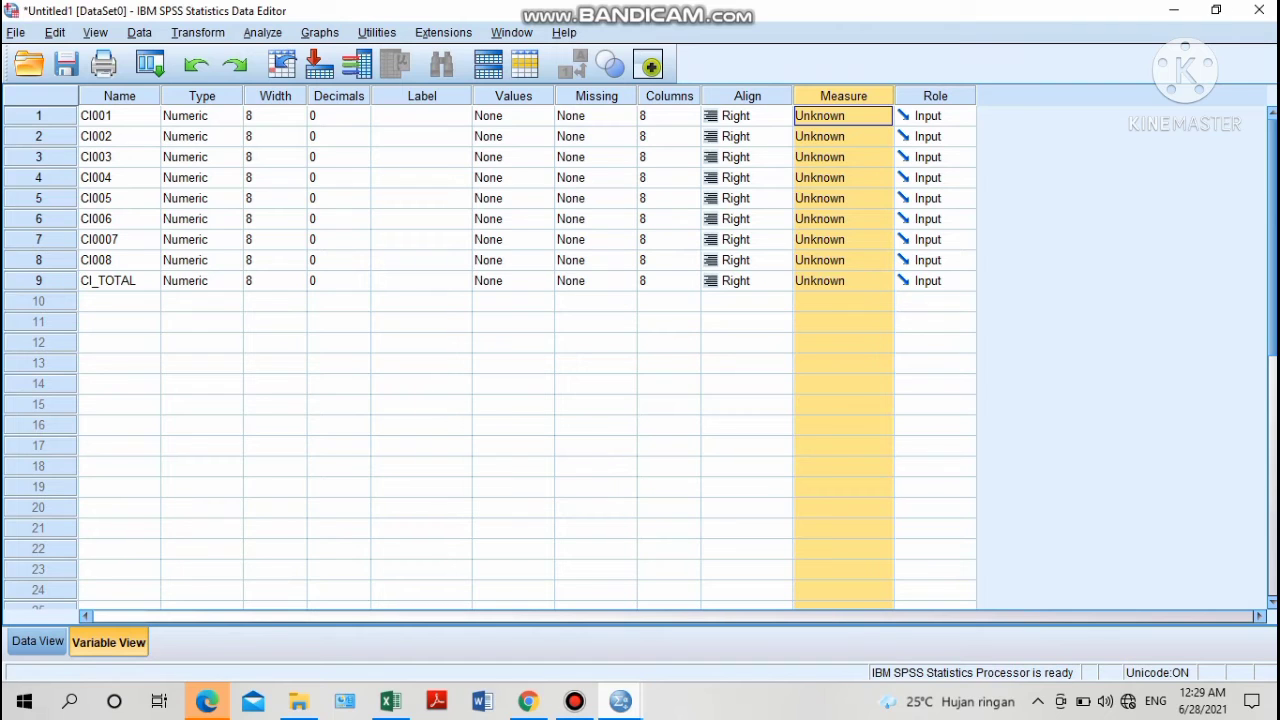
Set the measurement level of the variables CI001 through CI005 to Scale.
click(858, 116)
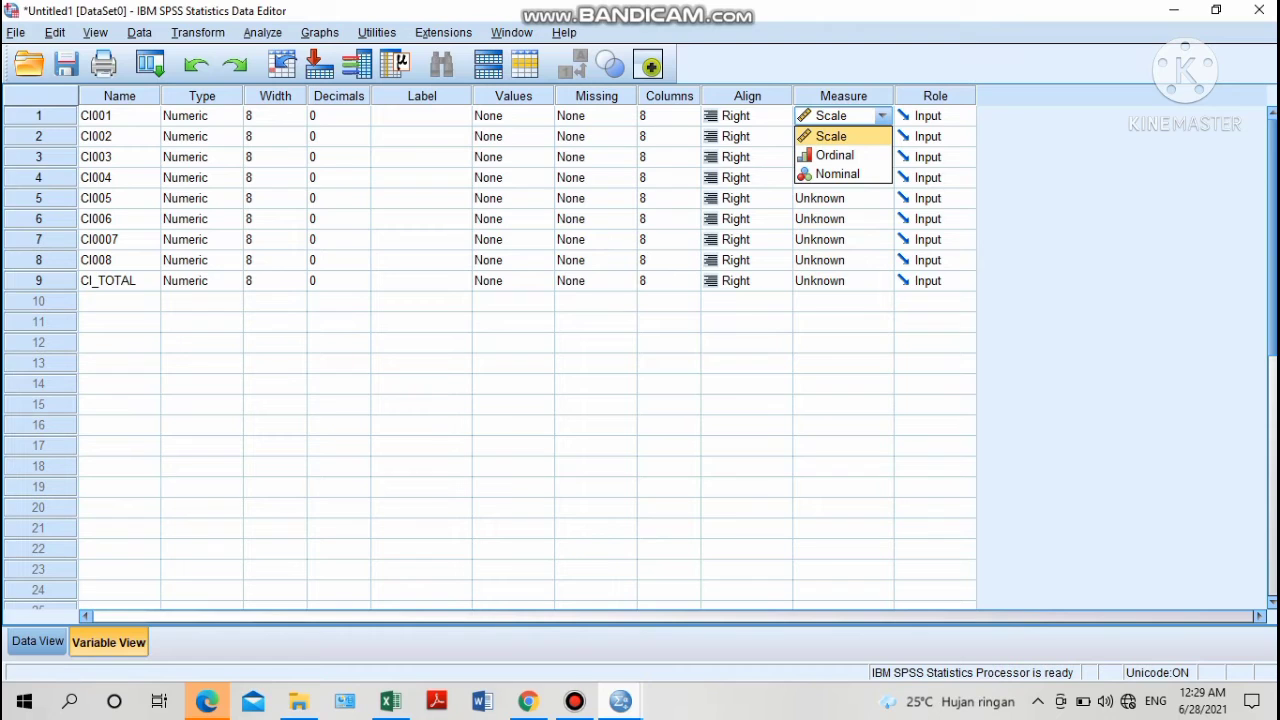
click(843, 136)
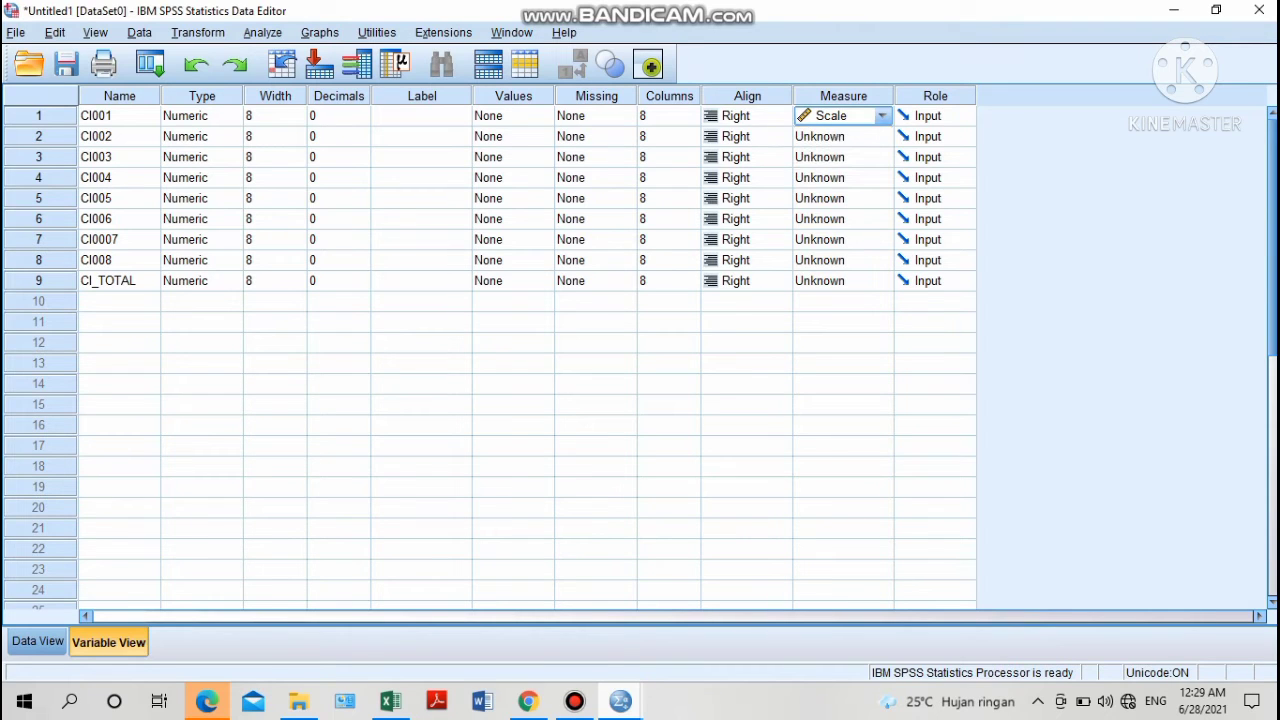
click(860, 137)
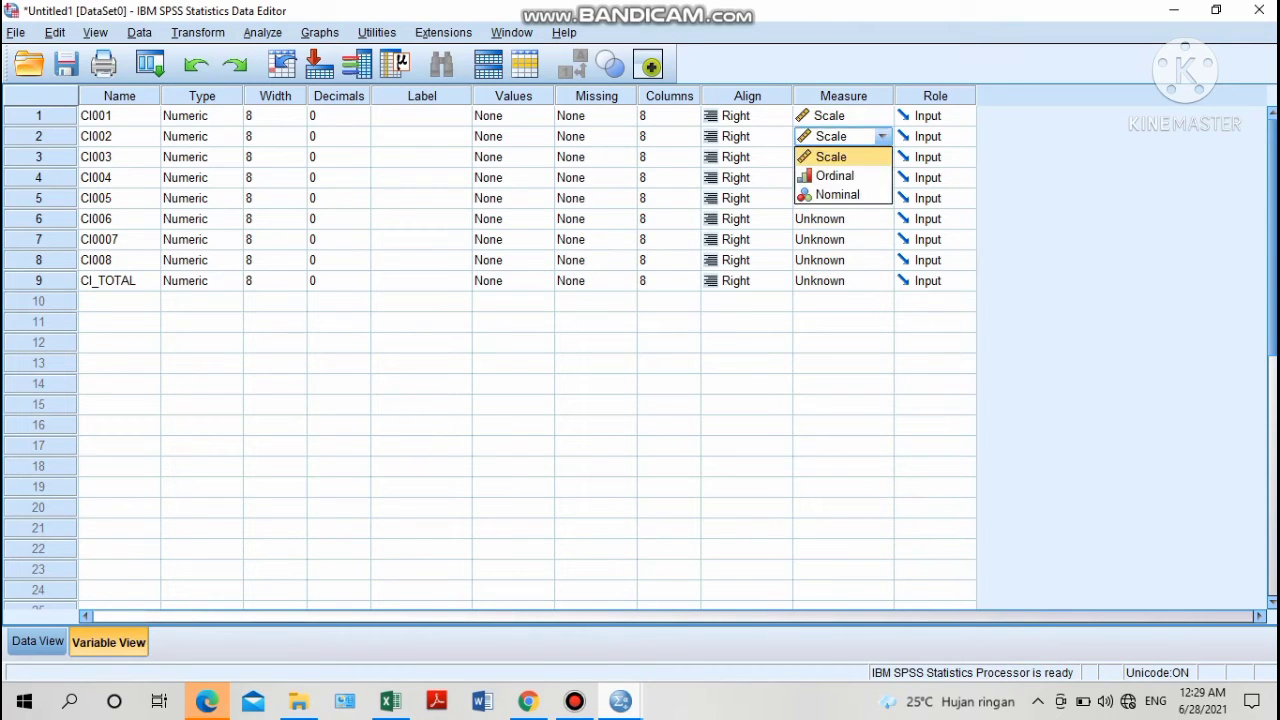
click(843, 157)
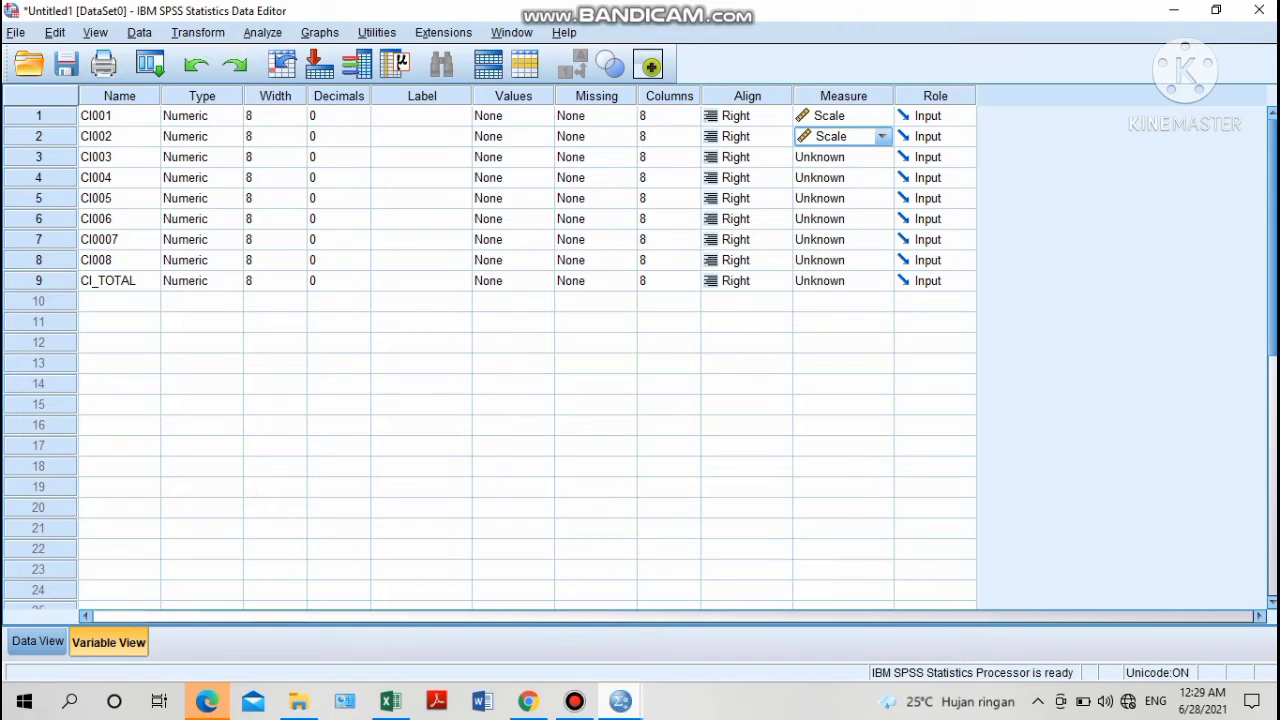
click(860, 157)
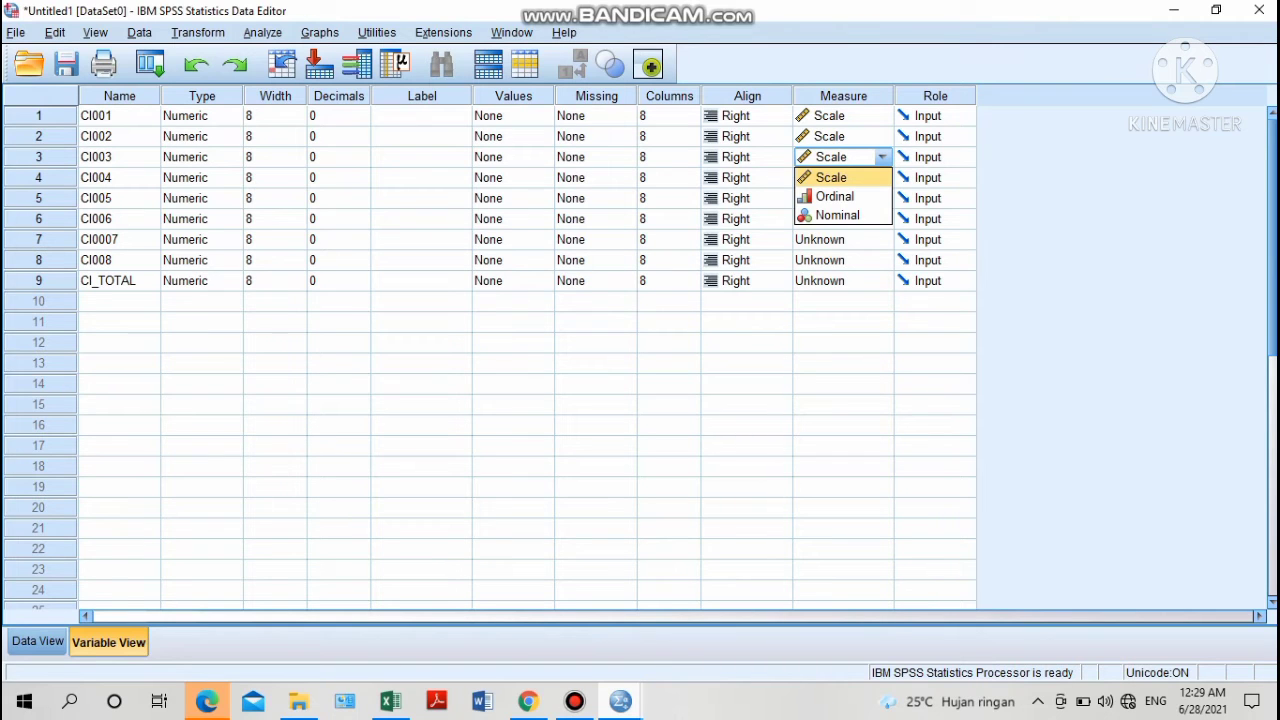
click(843, 178)
click(860, 178)
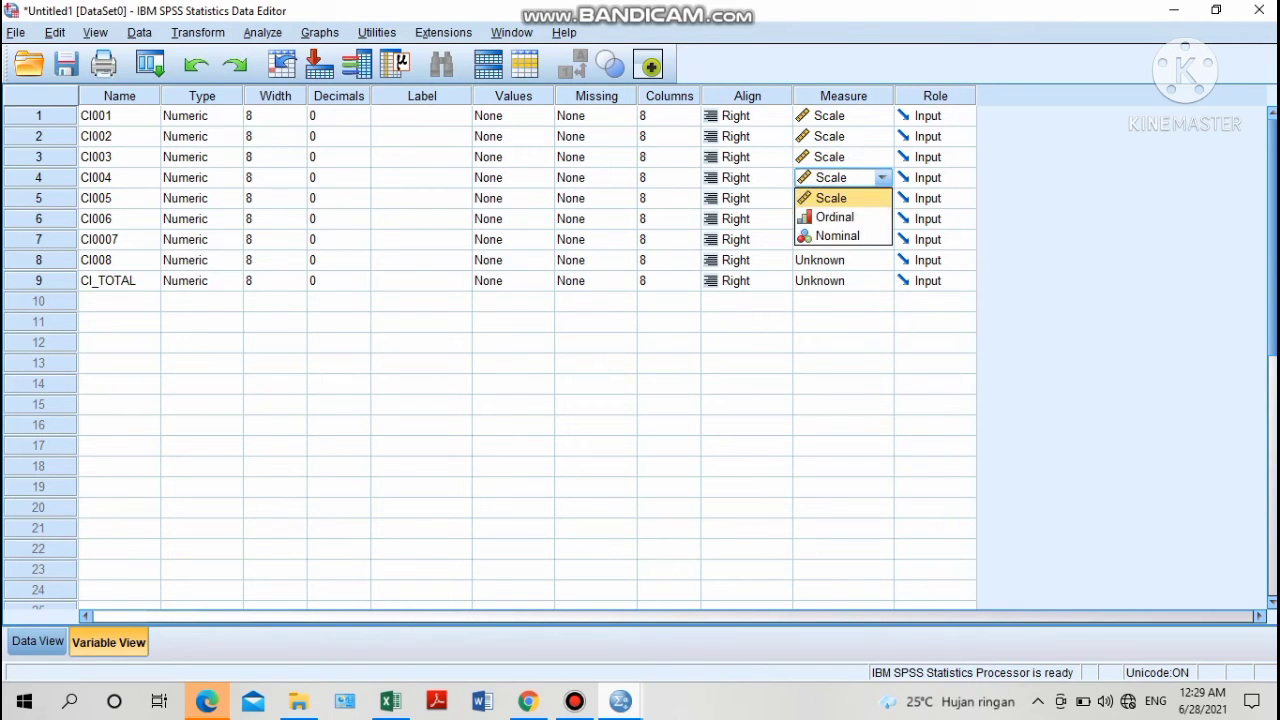
click(843, 198)
click(860, 198)
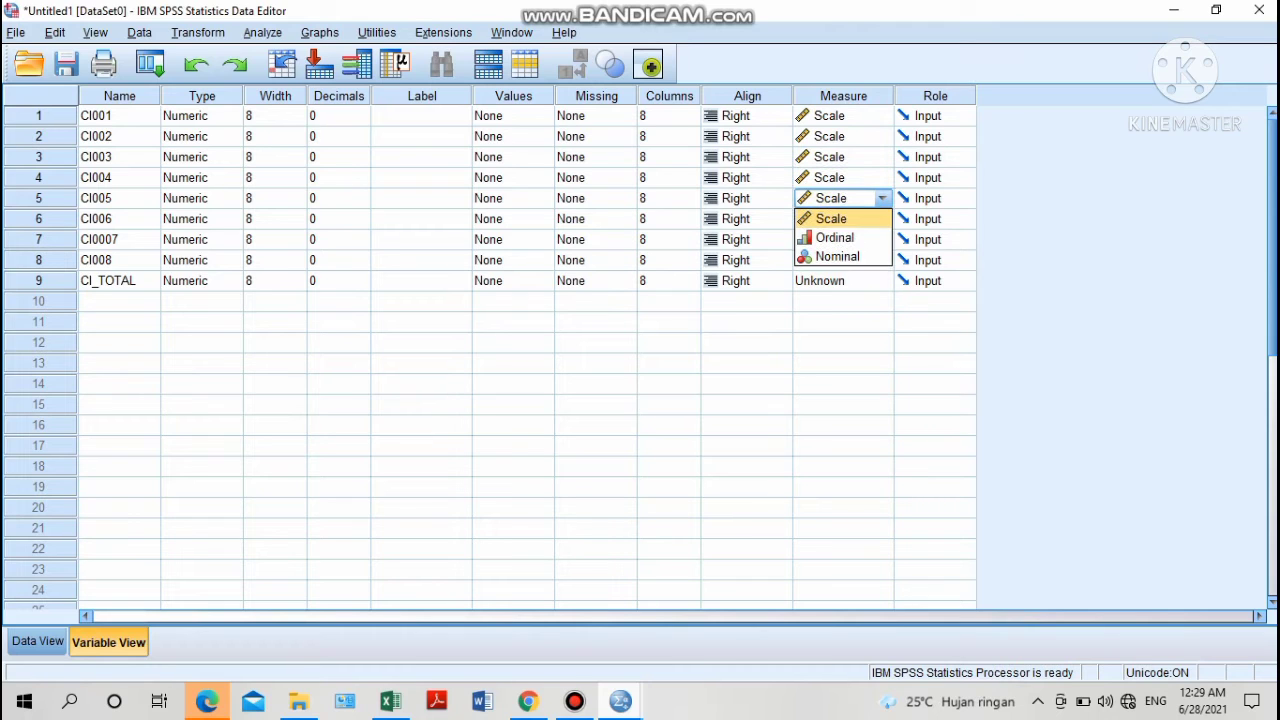
click(843, 218)
Set the measurement level of the variables CI006, CI0007, CI008 and CI_TOTAL to Scale.
click(860, 218)
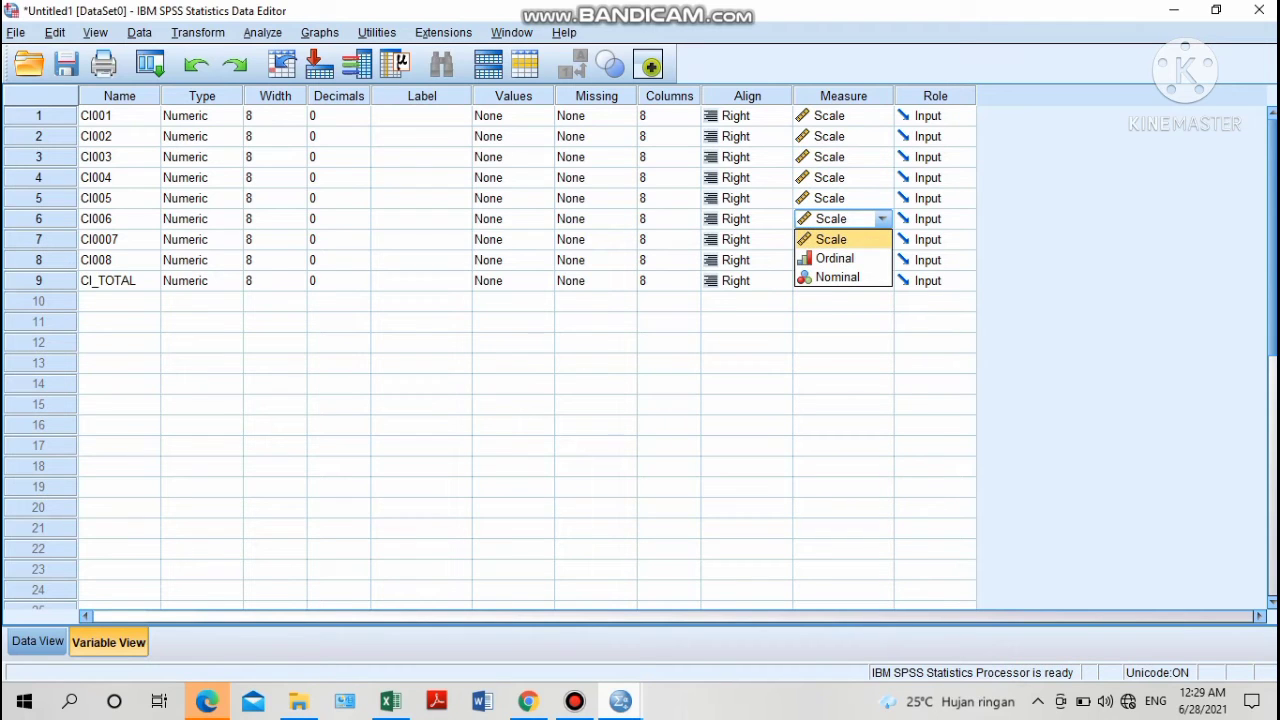
click(843, 239)
click(860, 239)
click(843, 260)
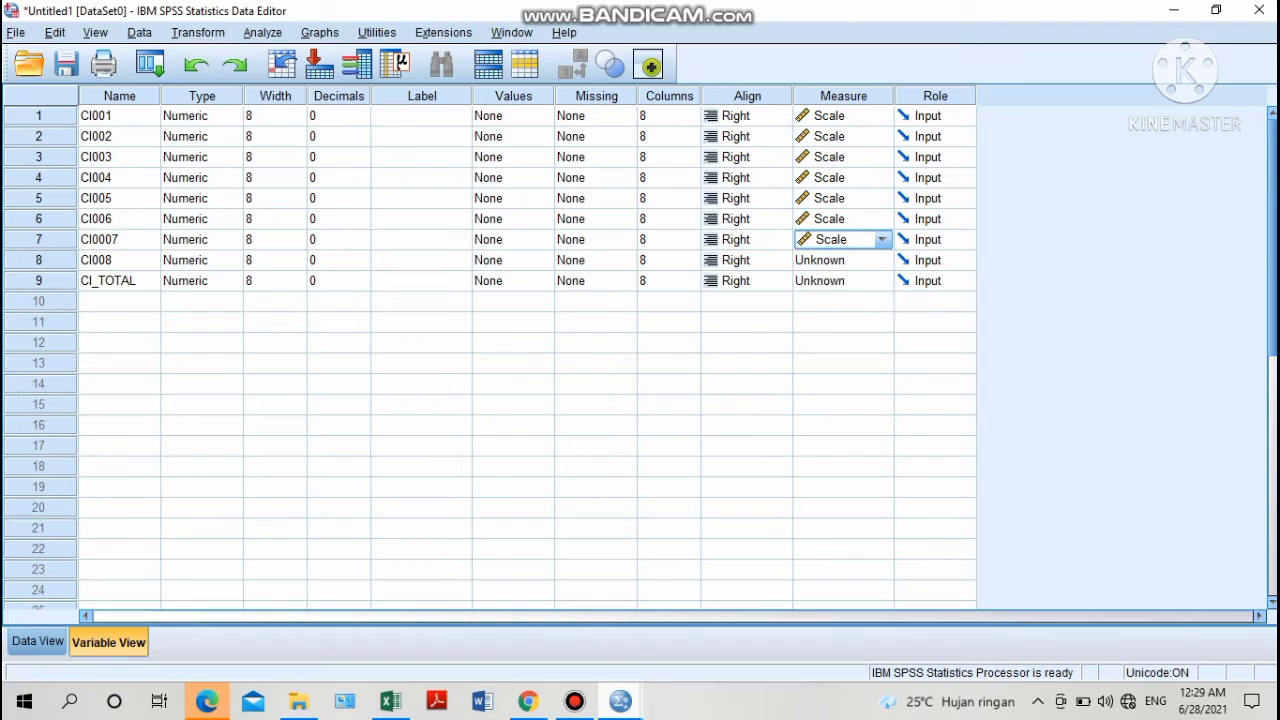
click(860, 260)
click(843, 281)
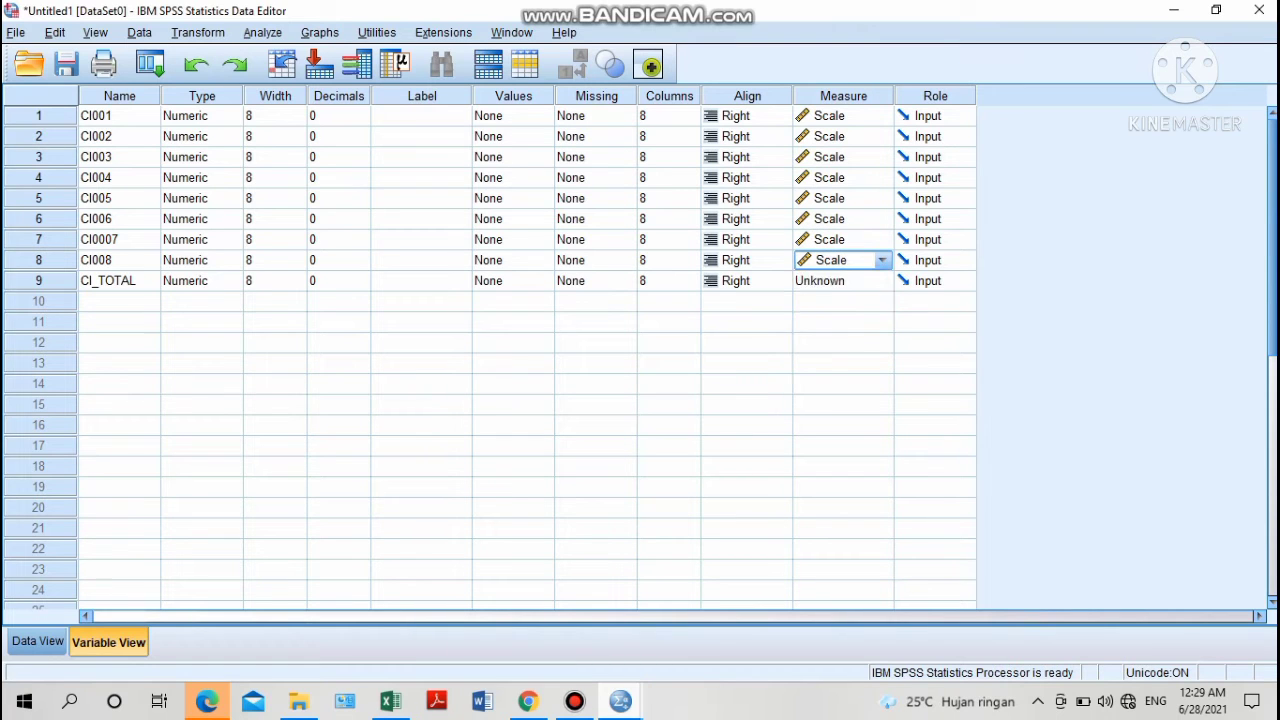
click(860, 281)
click(843, 301)
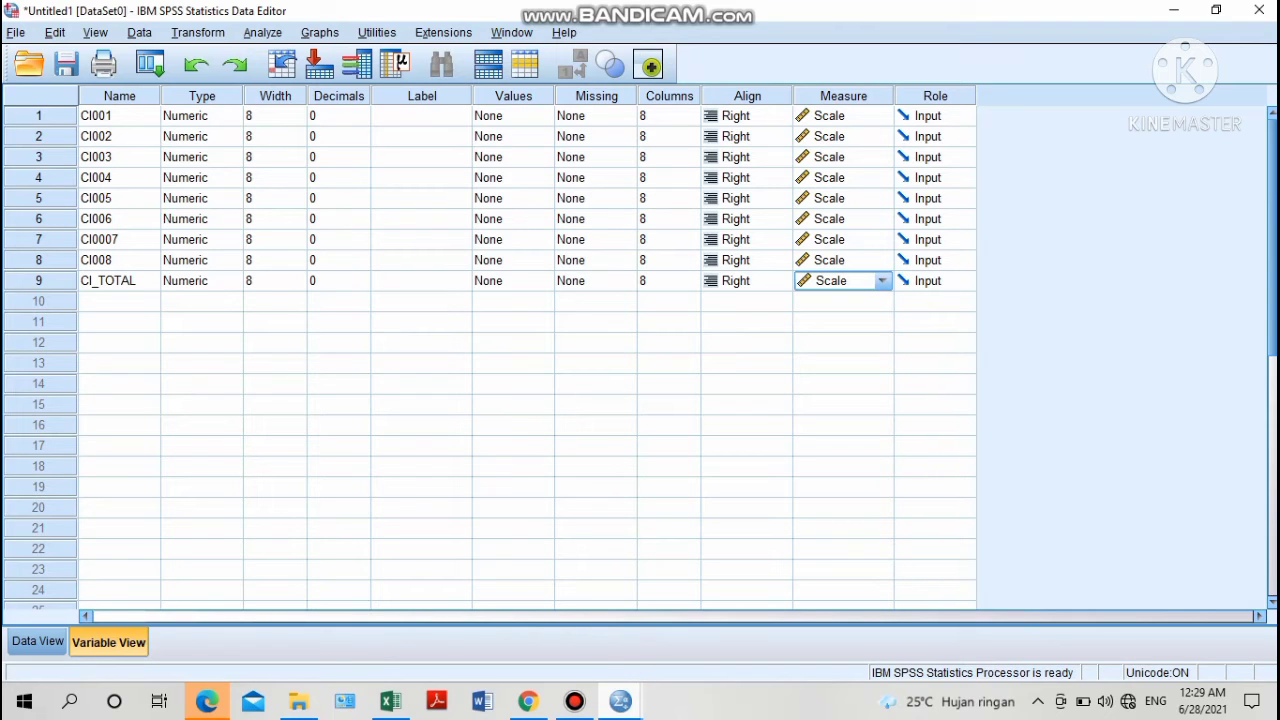
Run a bivariate correlation on all nine variables, CI001 through CI_TOTAL, with Pearson coefficients and two-tailed significance.
click(38, 641)
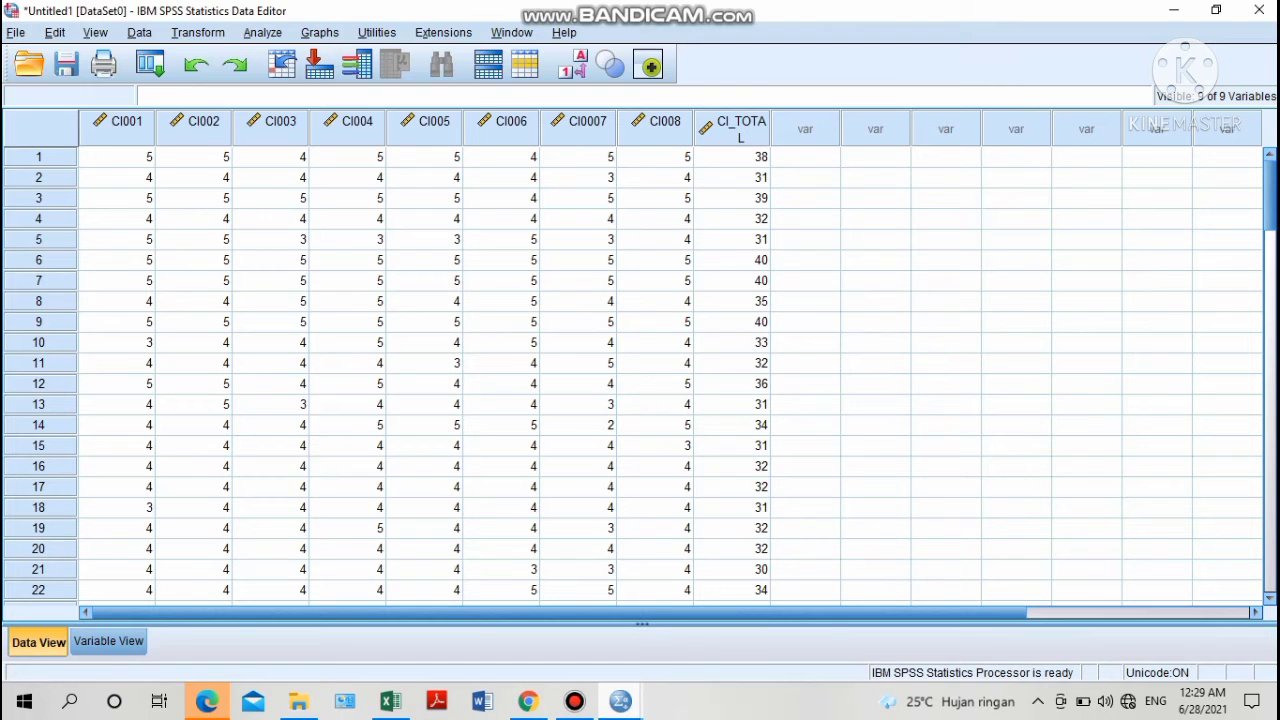
click(263, 33)
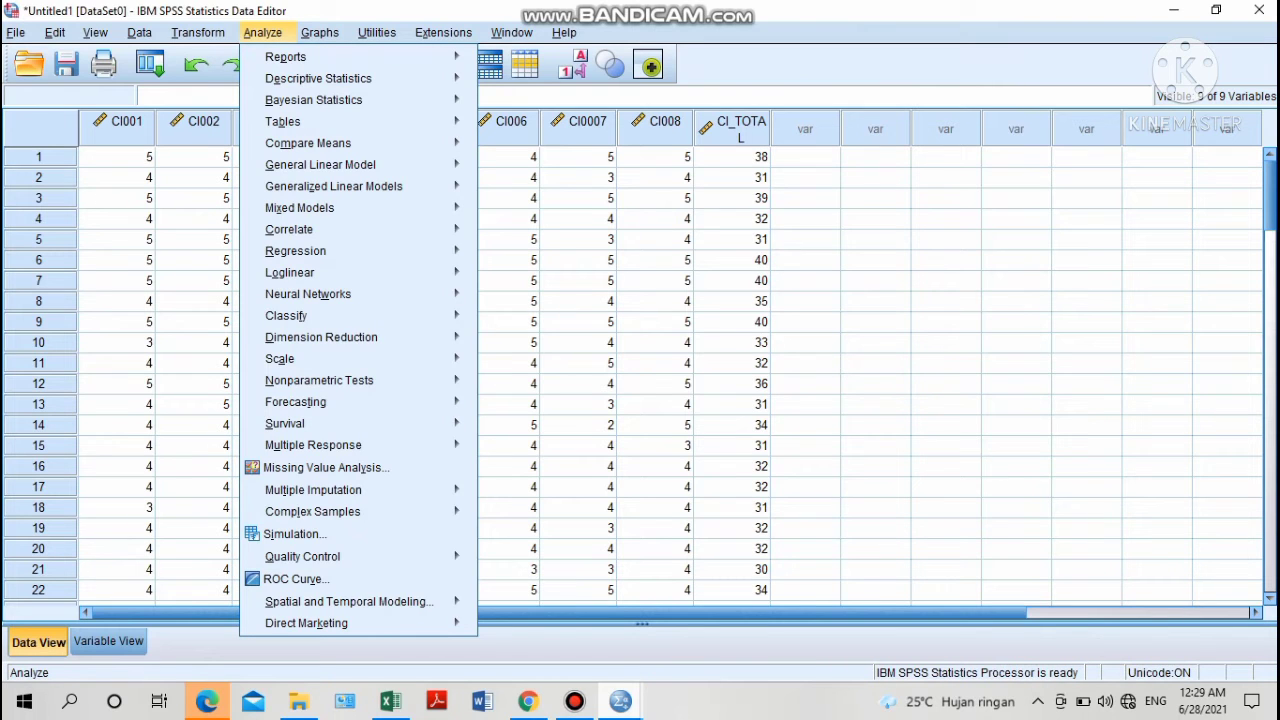
mouse_move(300, 229)
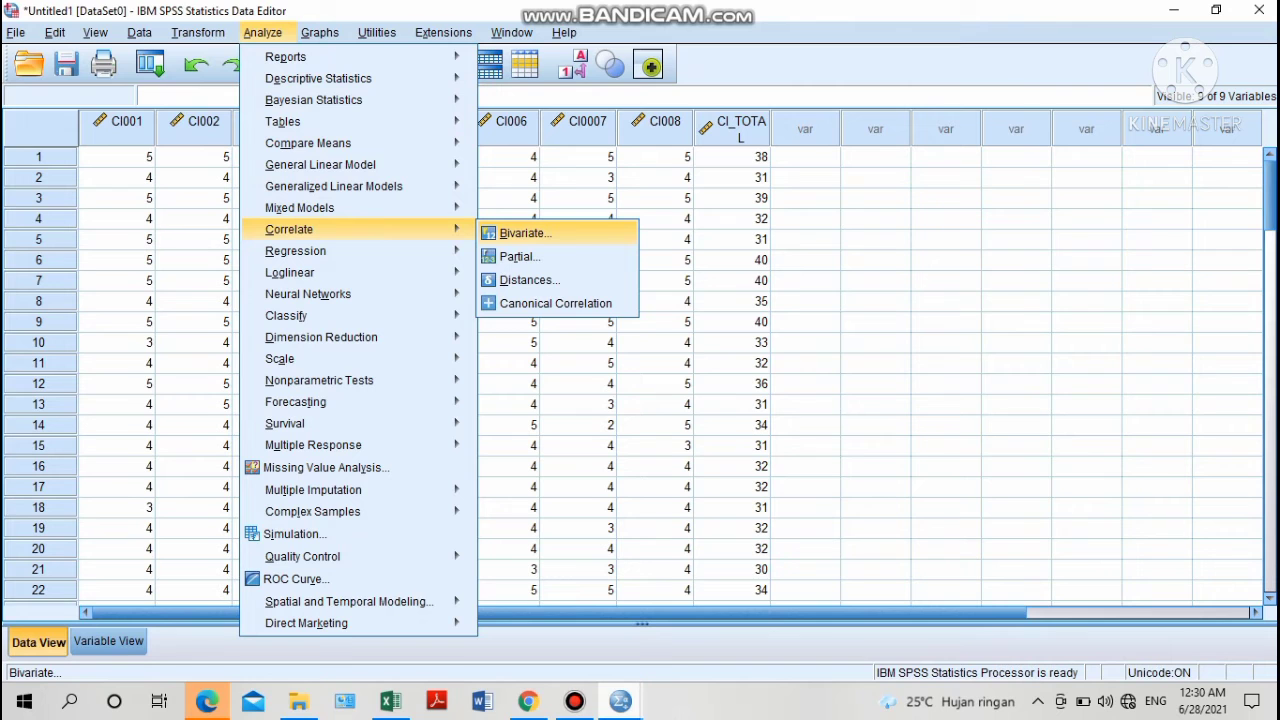
click(525, 233)
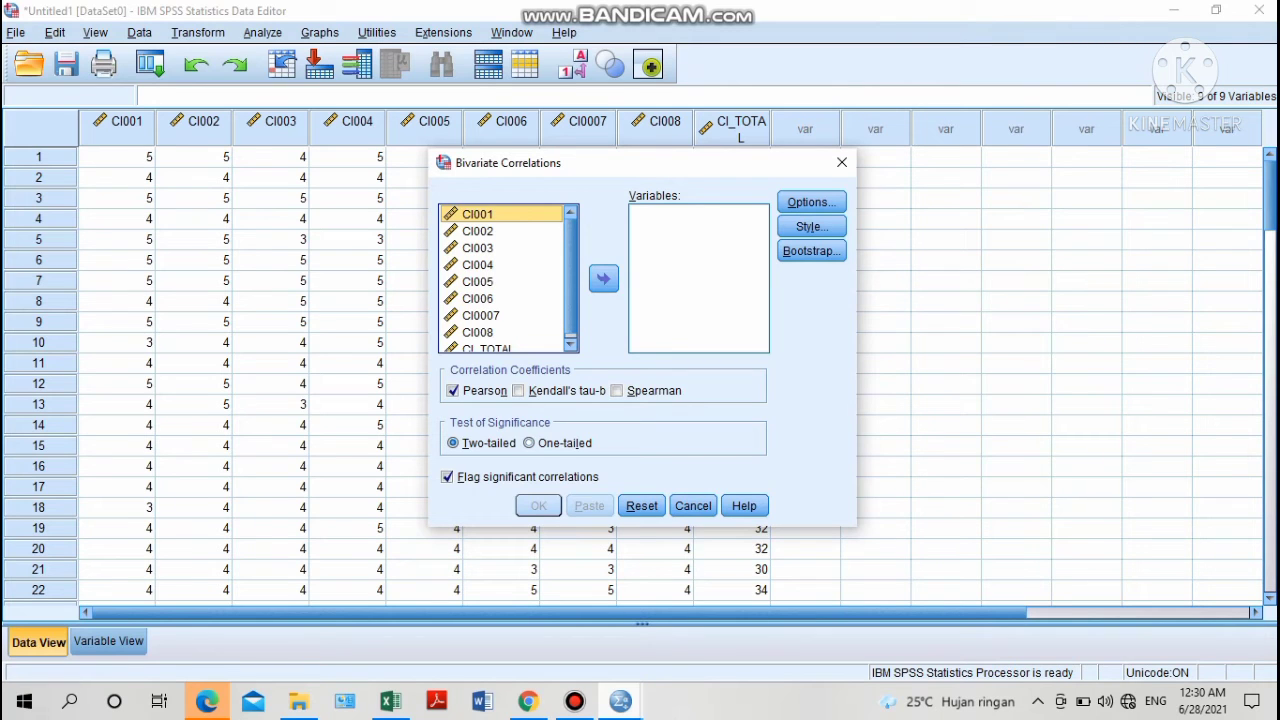
key(shift+Down)
key(shift+Down)
key(shift+Down)
key(shift+Down)
key(shift+Down)
key(shift+Down)
key(shift+Down)
key(shift+Down)
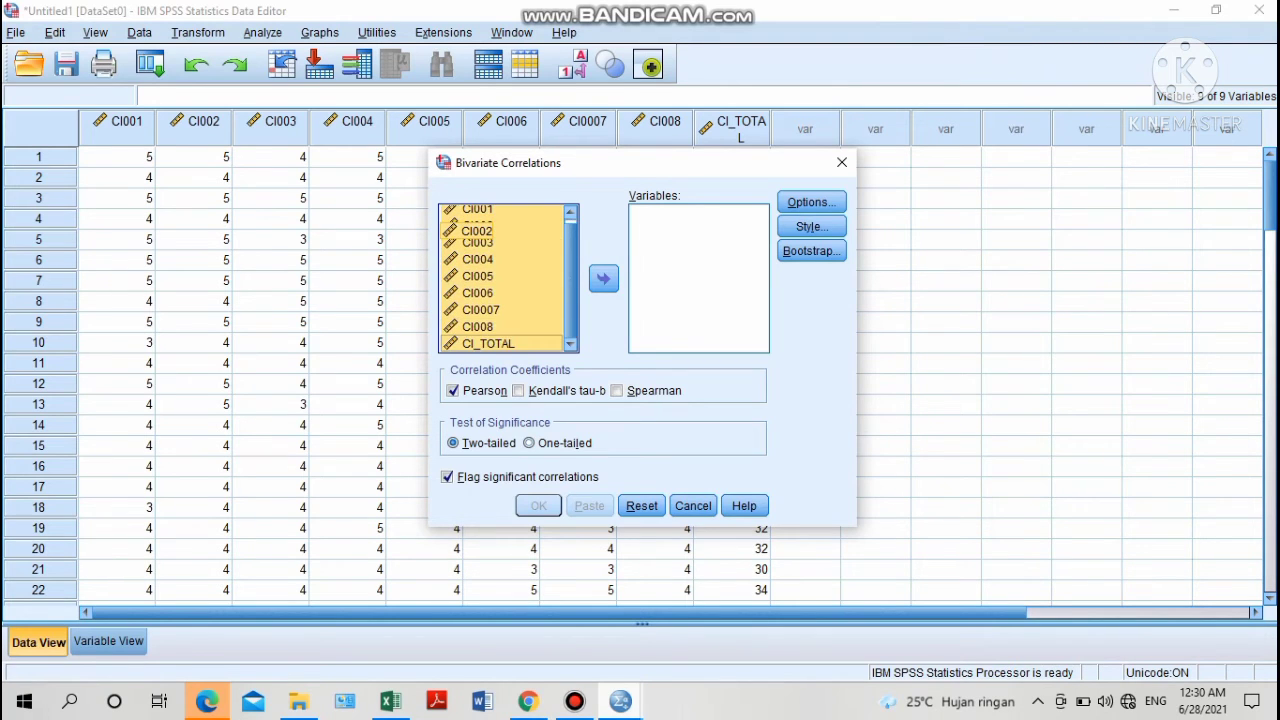
click(604, 279)
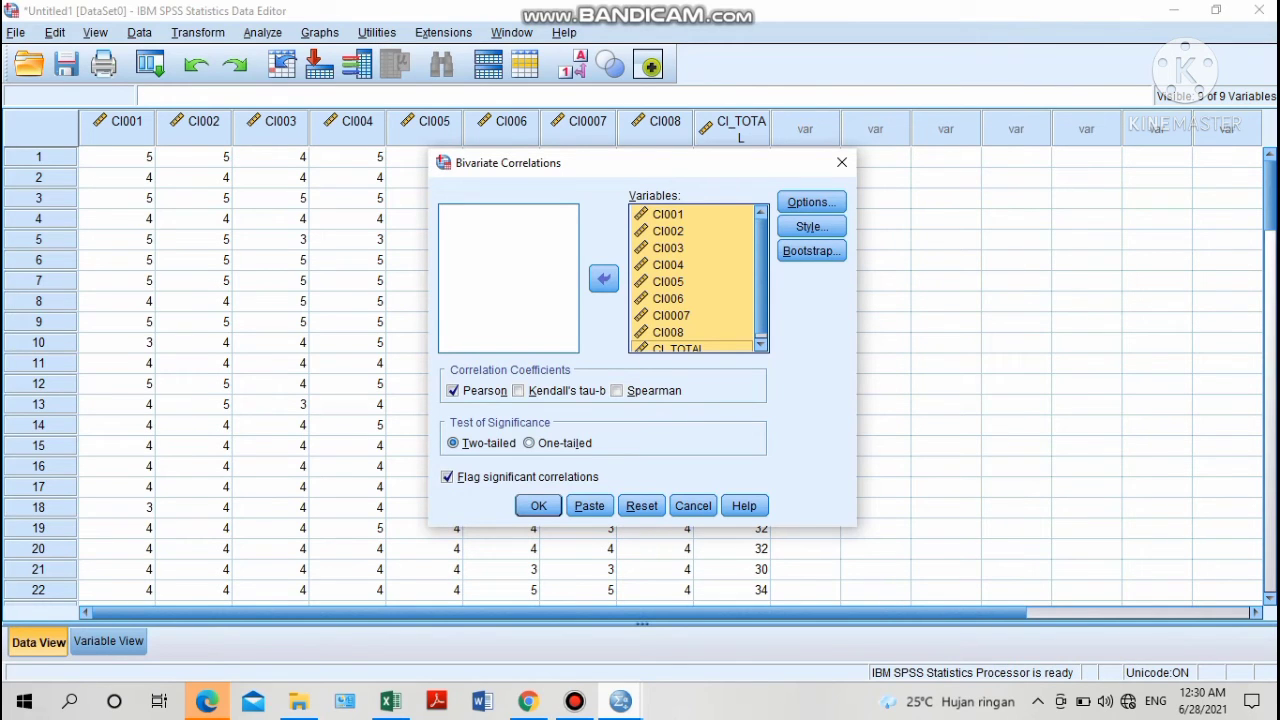
click(538, 505)
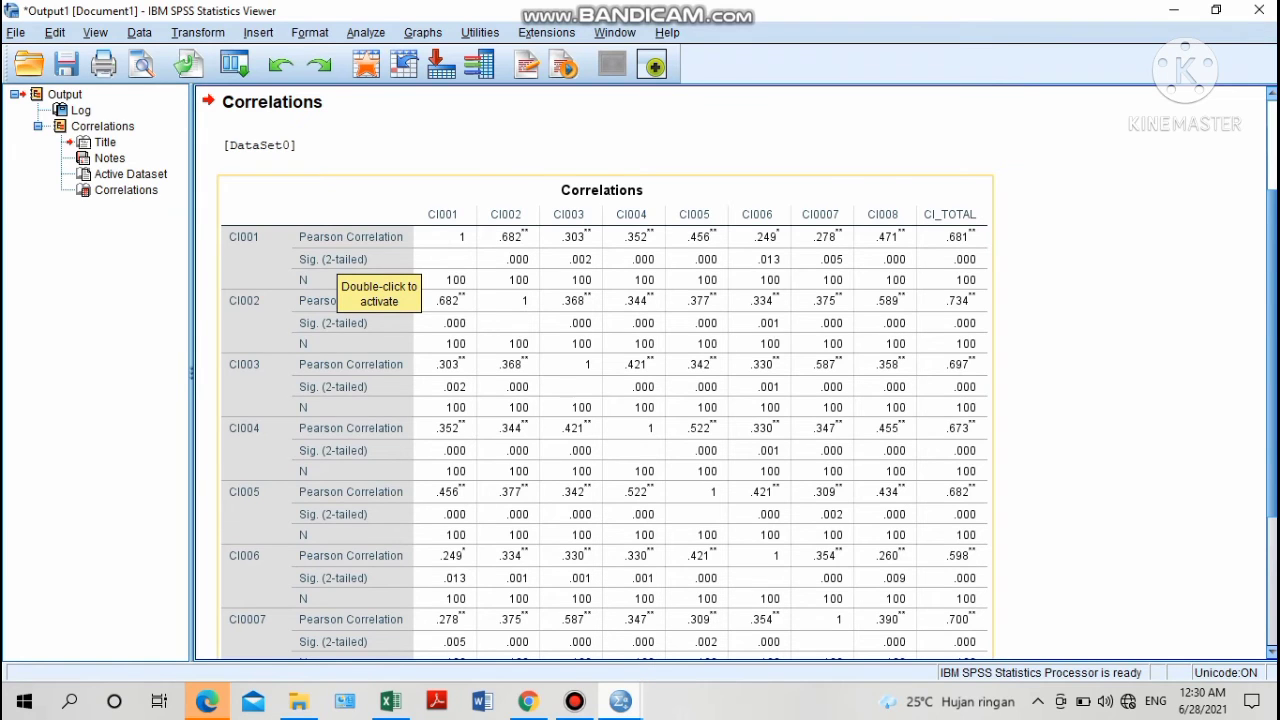
Examine the Correlations output table for each item's Pearson correlation and significance against CI_TOTAL.
click(338, 256)
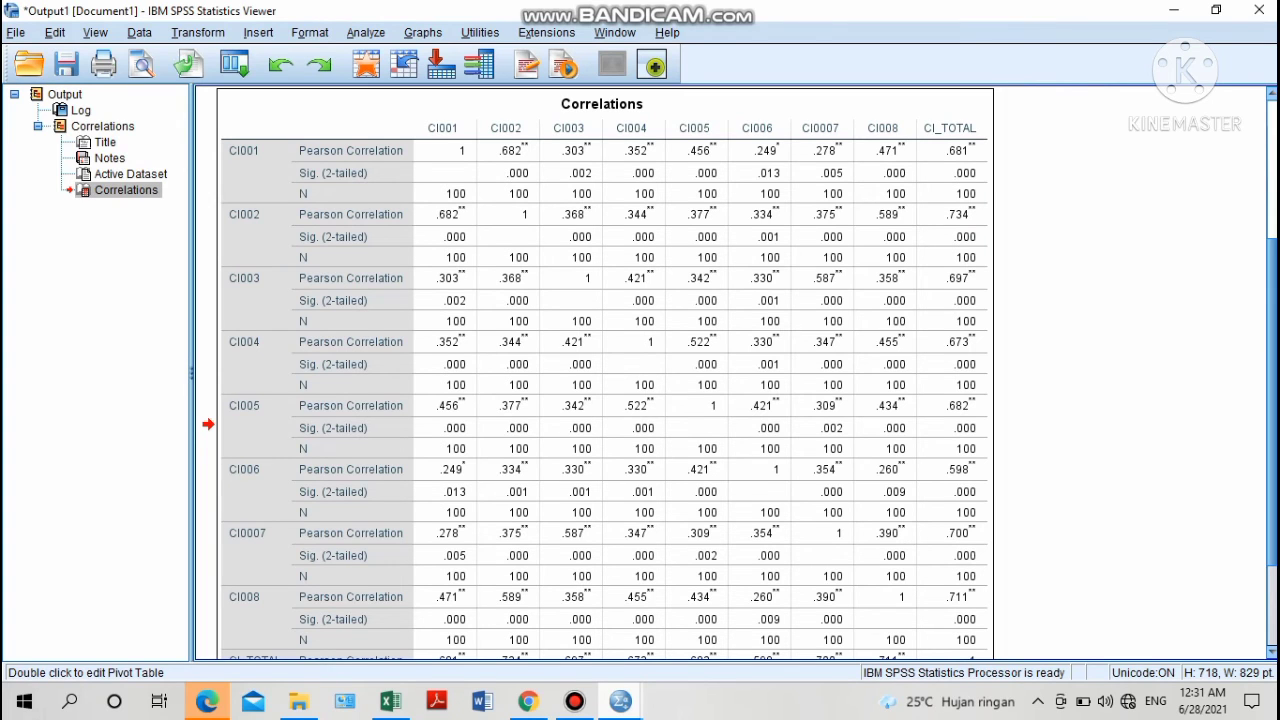
scroll(640, 373, down, 3)
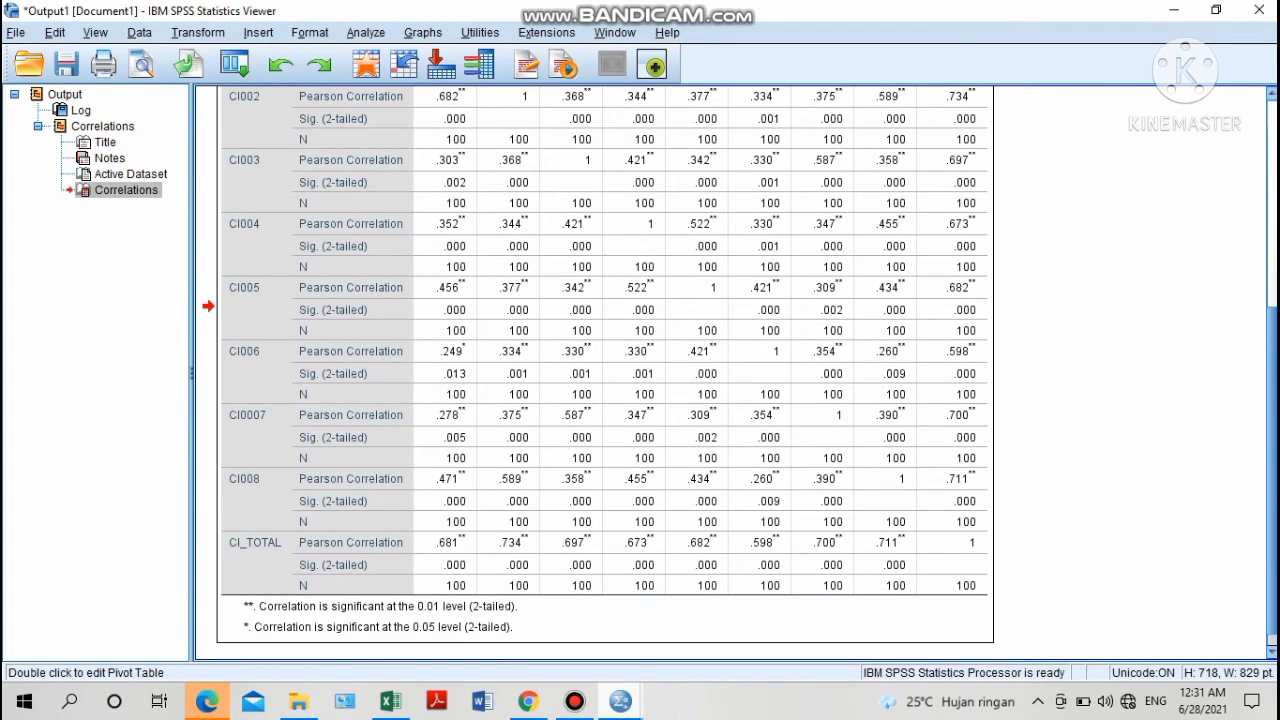
scroll(640, 373, up, 10)
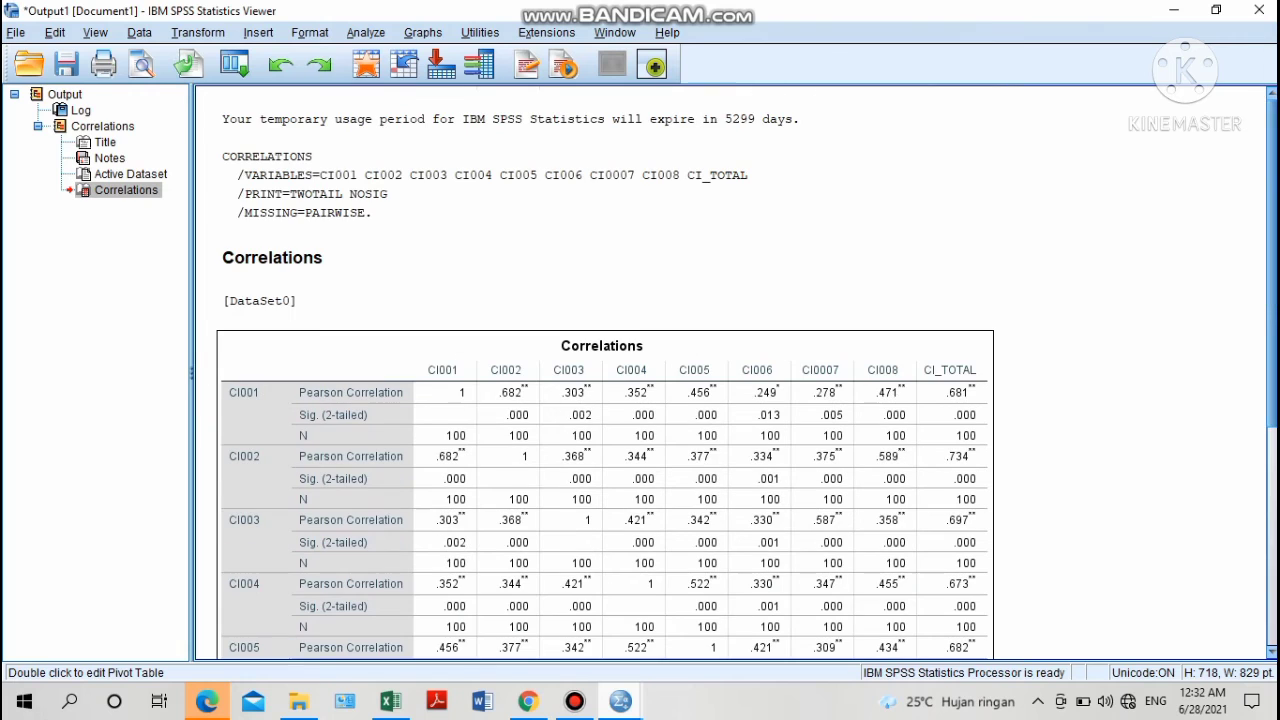
scroll(640, 373, down, 10)
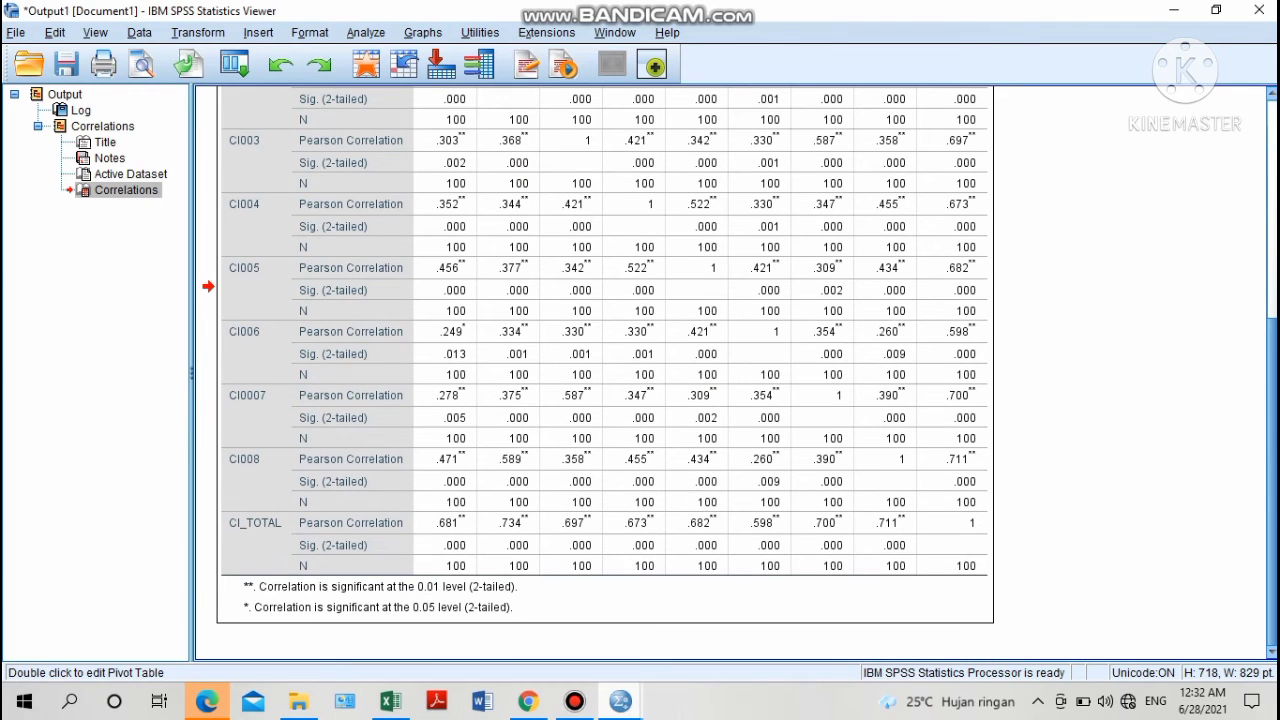
scroll(640, 373, up, 10)
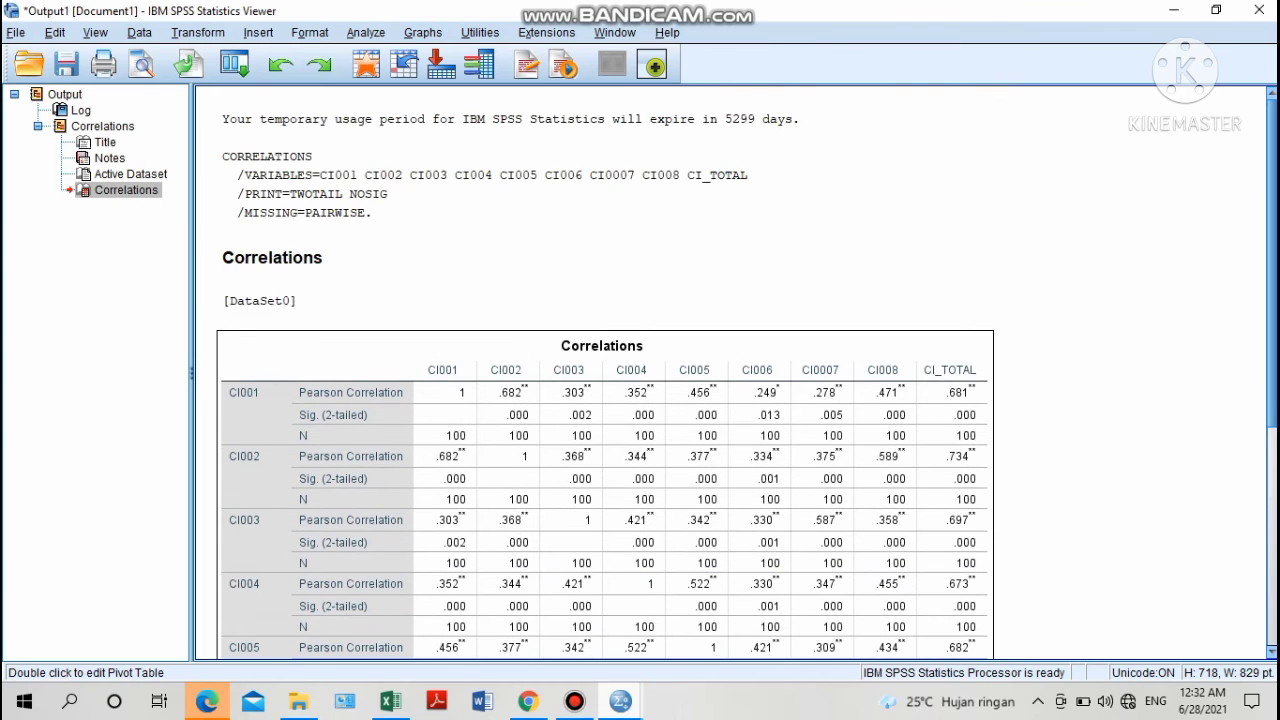
scroll(640, 373, down, 10)
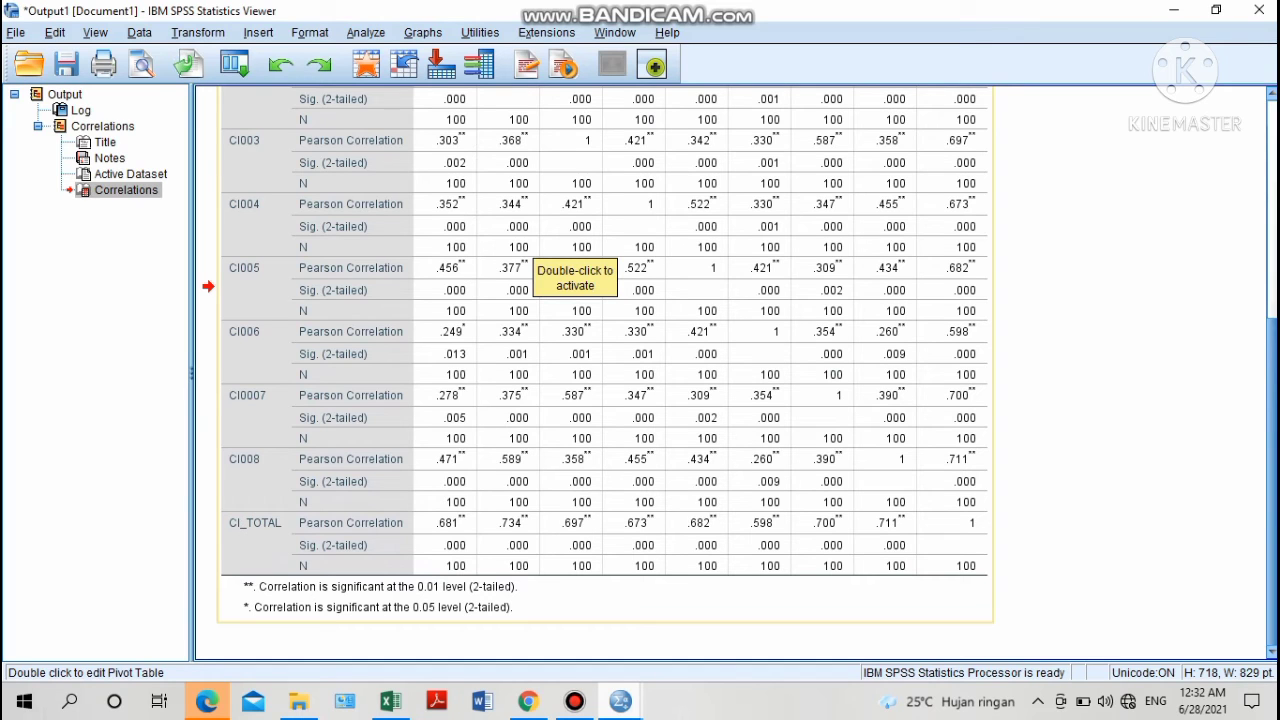
Return to the Untitled1 dataset and open the Reliability Analysis for its scale items.
mouse_move(620, 700)
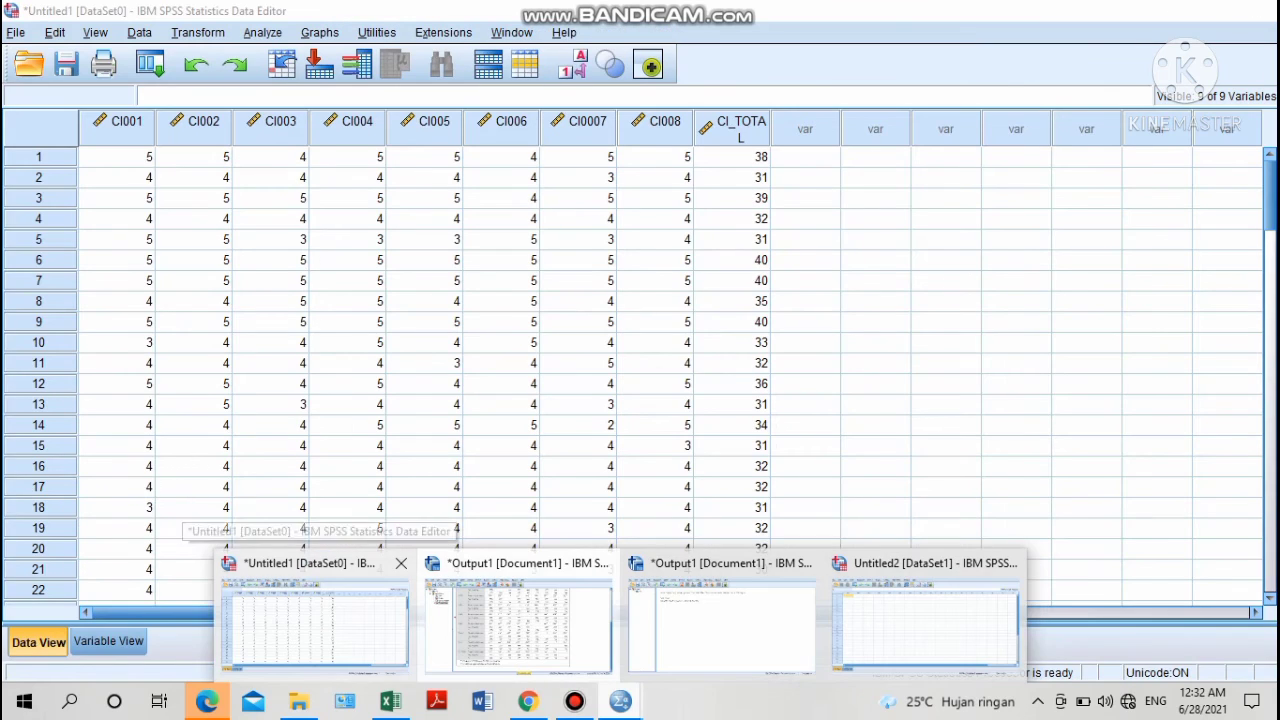
click(315, 612)
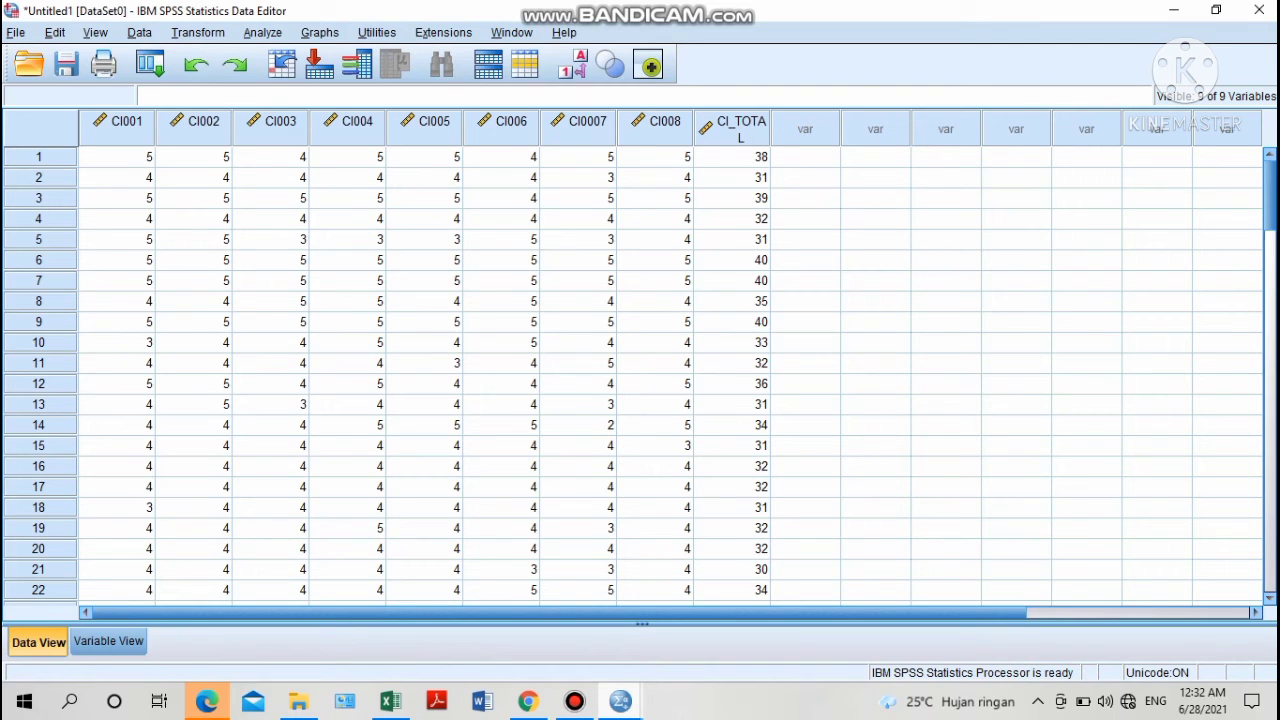
key(alt+a)
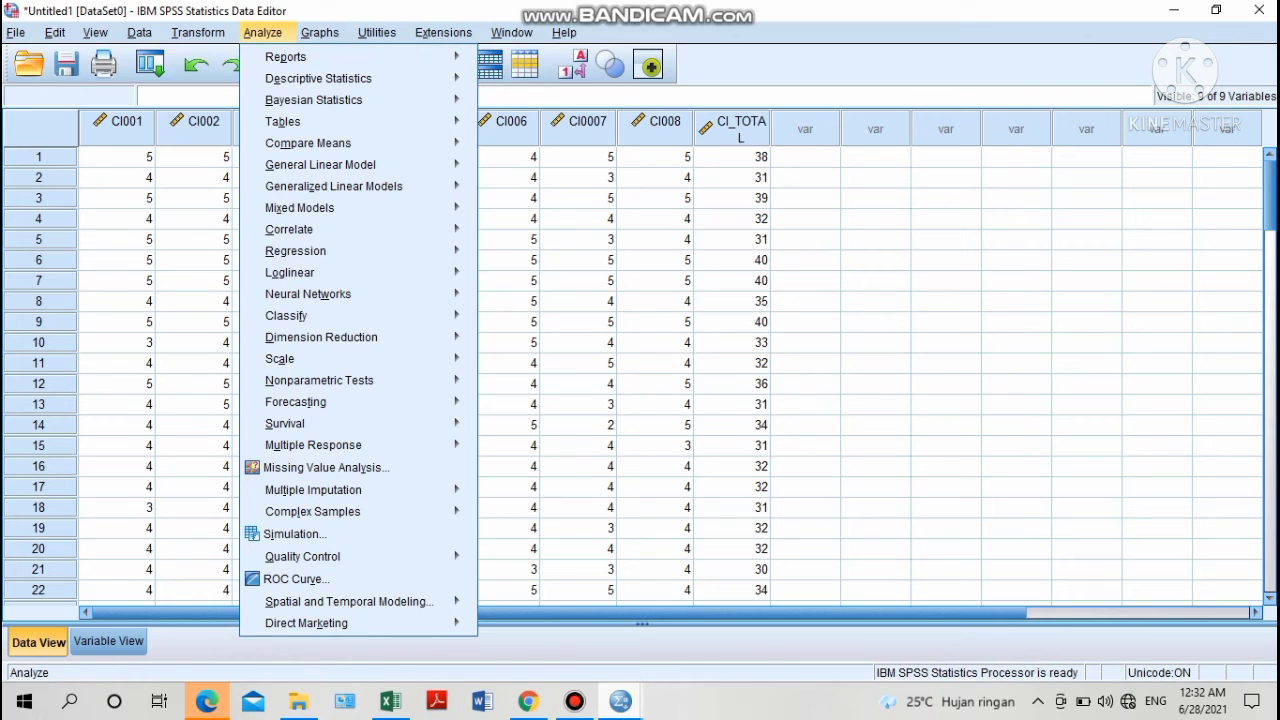
key(Down)
key(Down)
key(Down)
key(Down)
key(Down)
key(Down)
key(Down)
key(Down)
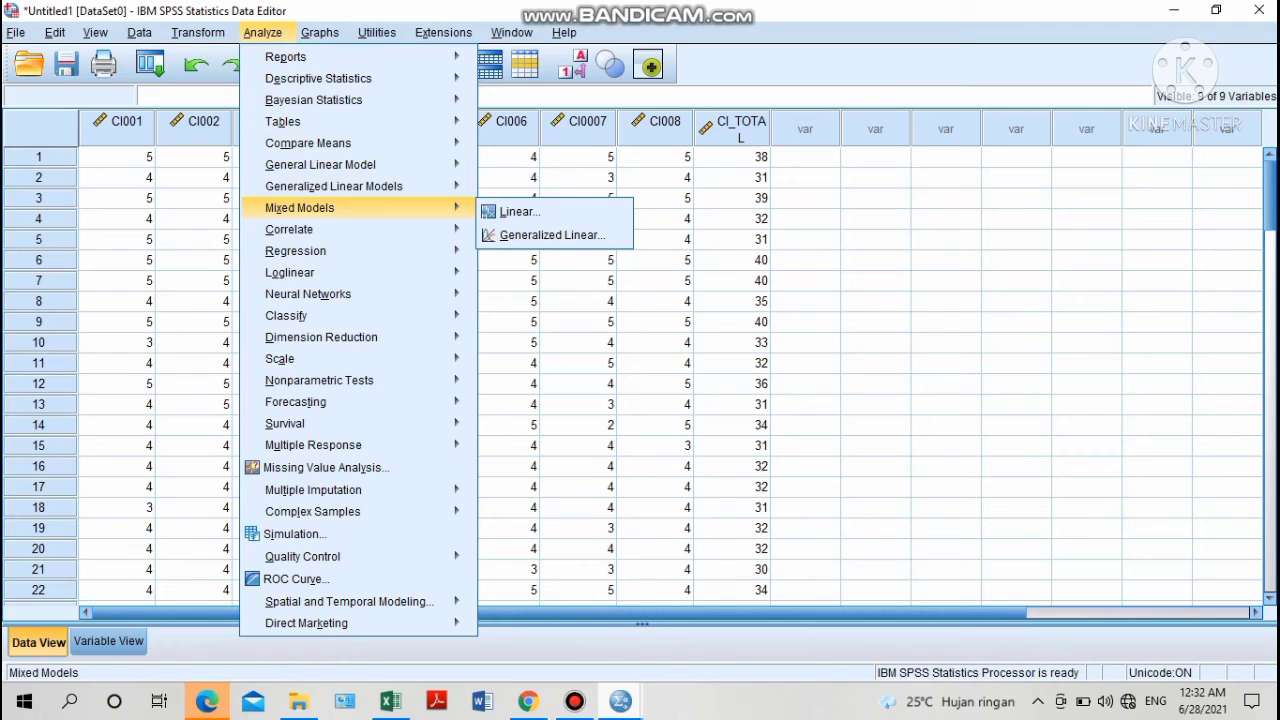
key(Down)
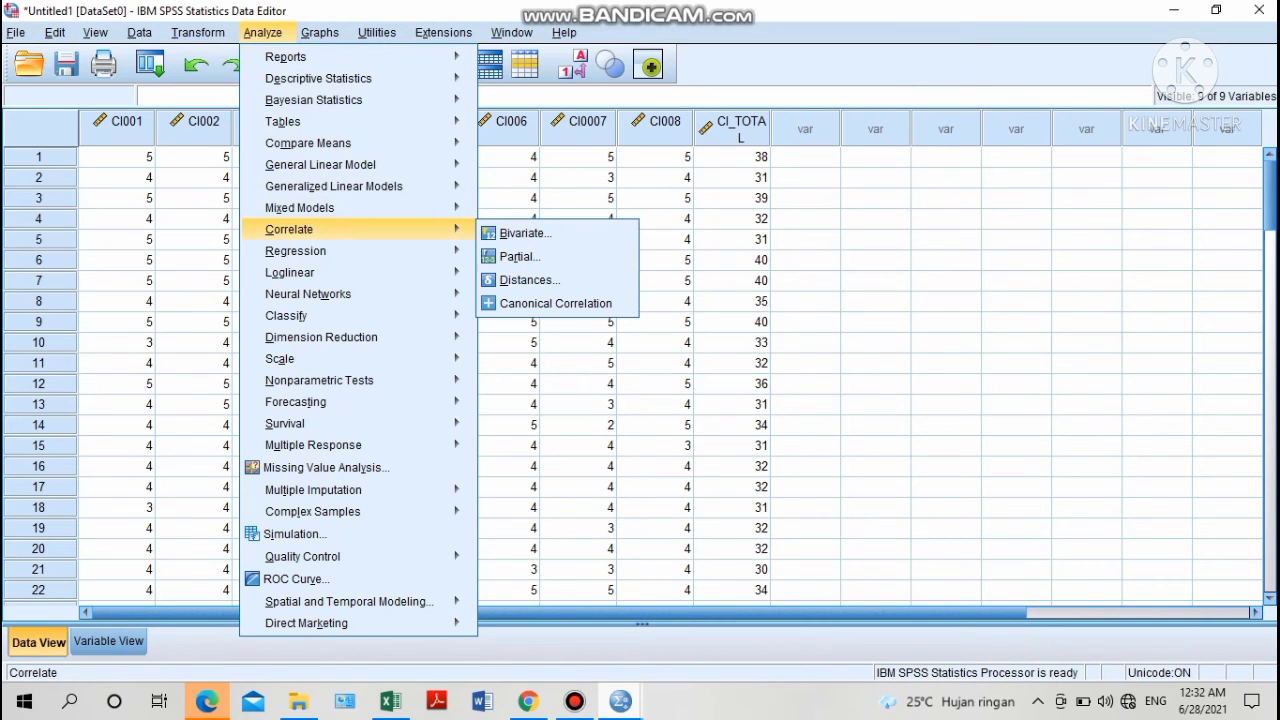
key(Down)
key(Down)
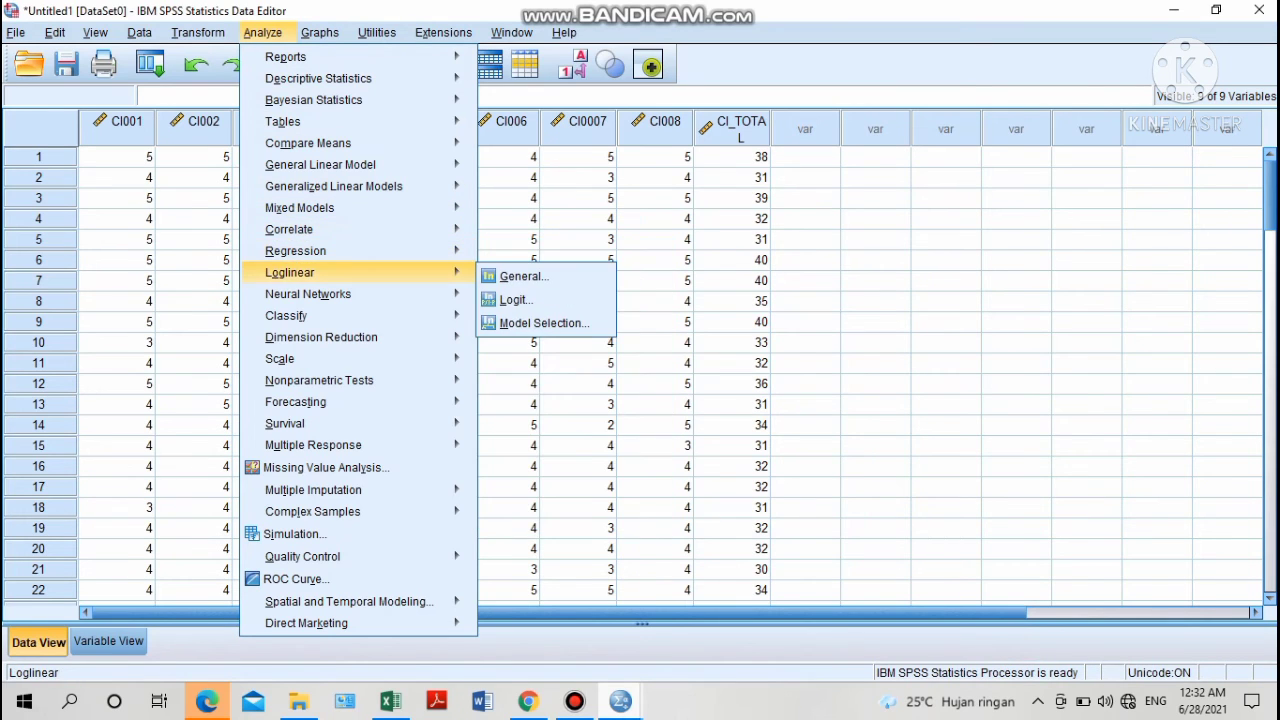
key(Down)
key(Down)
key(Down)
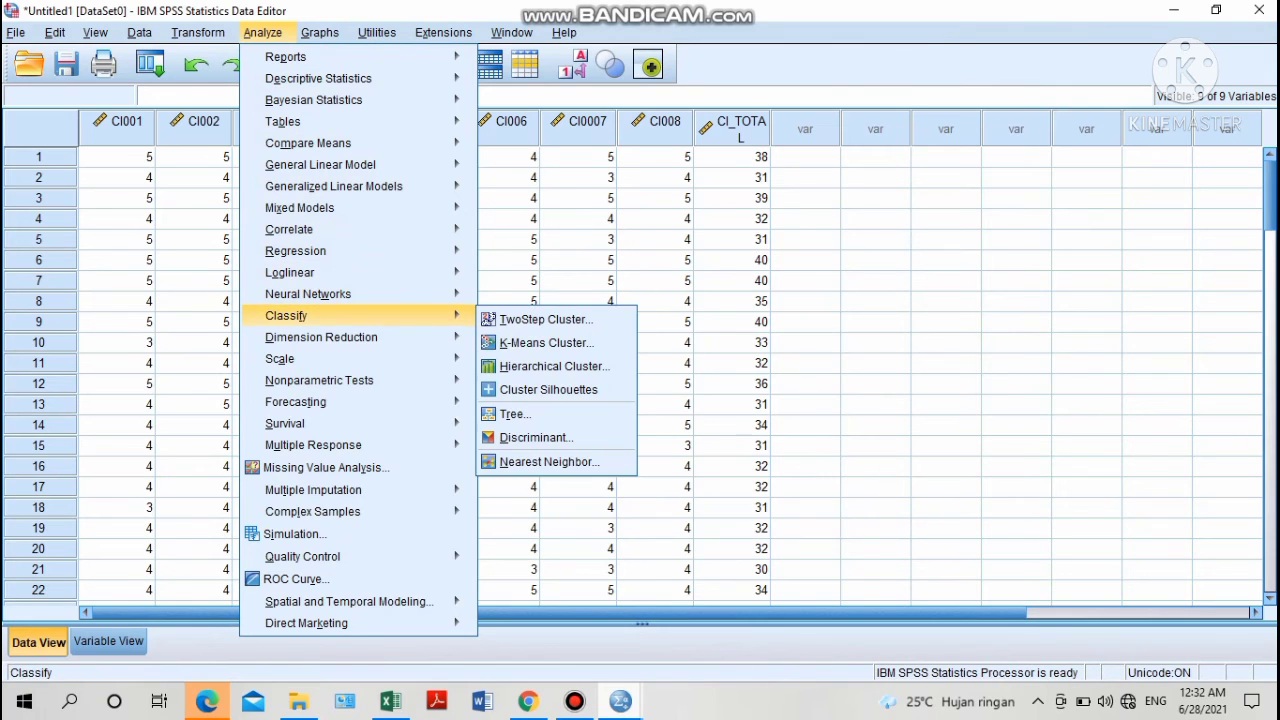
key(Down)
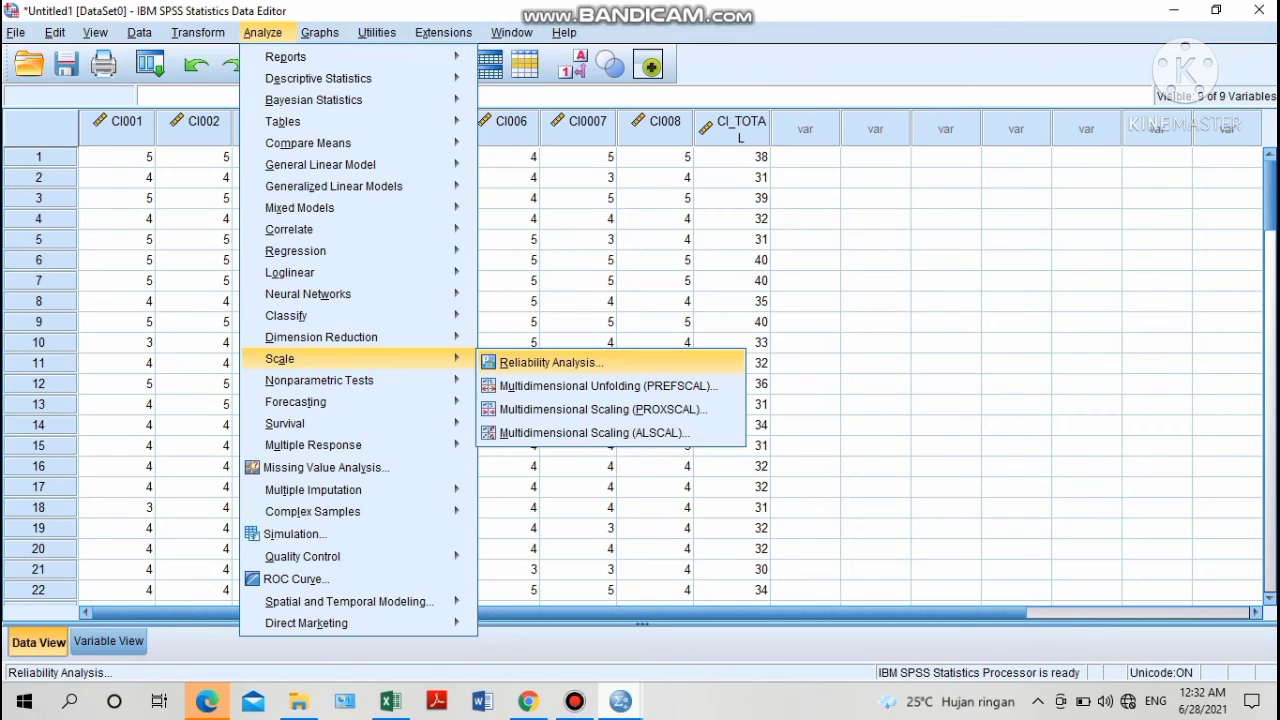
key(Return)
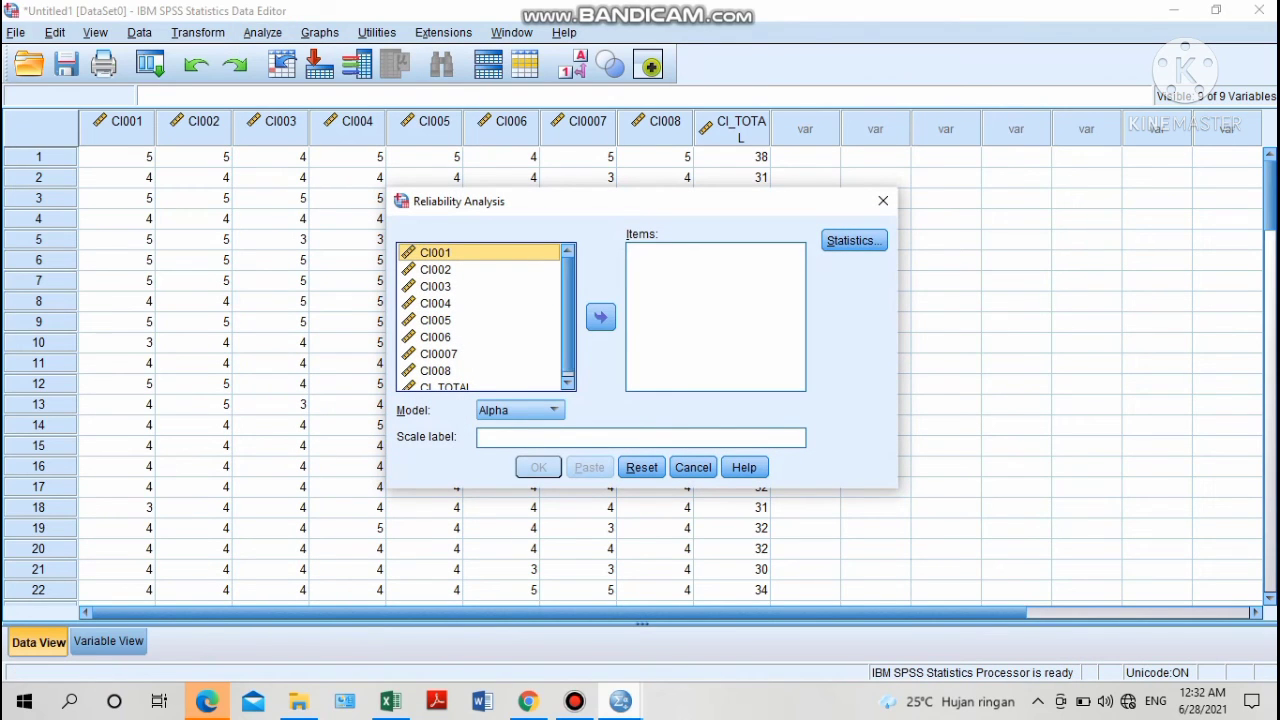
Add the eight variables CI001 through CI008 as the items of the reliability analysis, leaving out CI_TOTAL.
scroll(480, 316, down, 1)
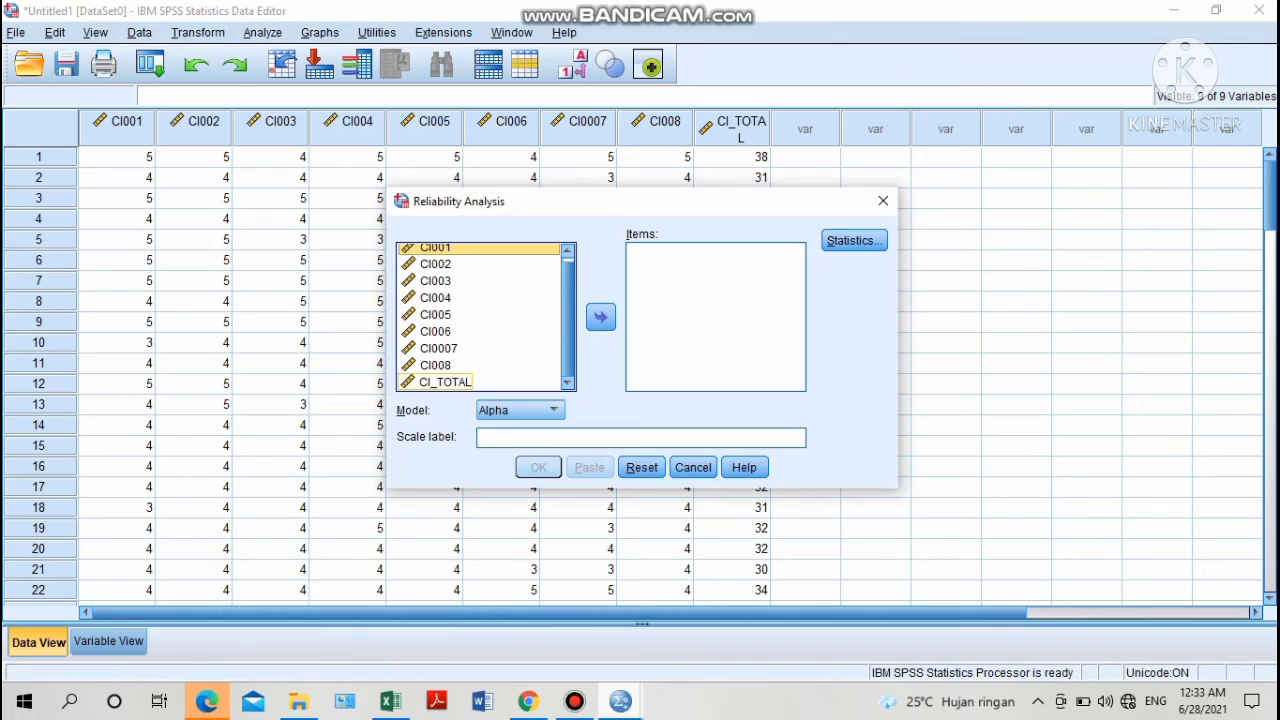
key(shift+Down)
key(shift+Down)
key(shift+Down)
key(shift+Down)
key(shift+Down)
key(shift+Down)
key(shift+Down)
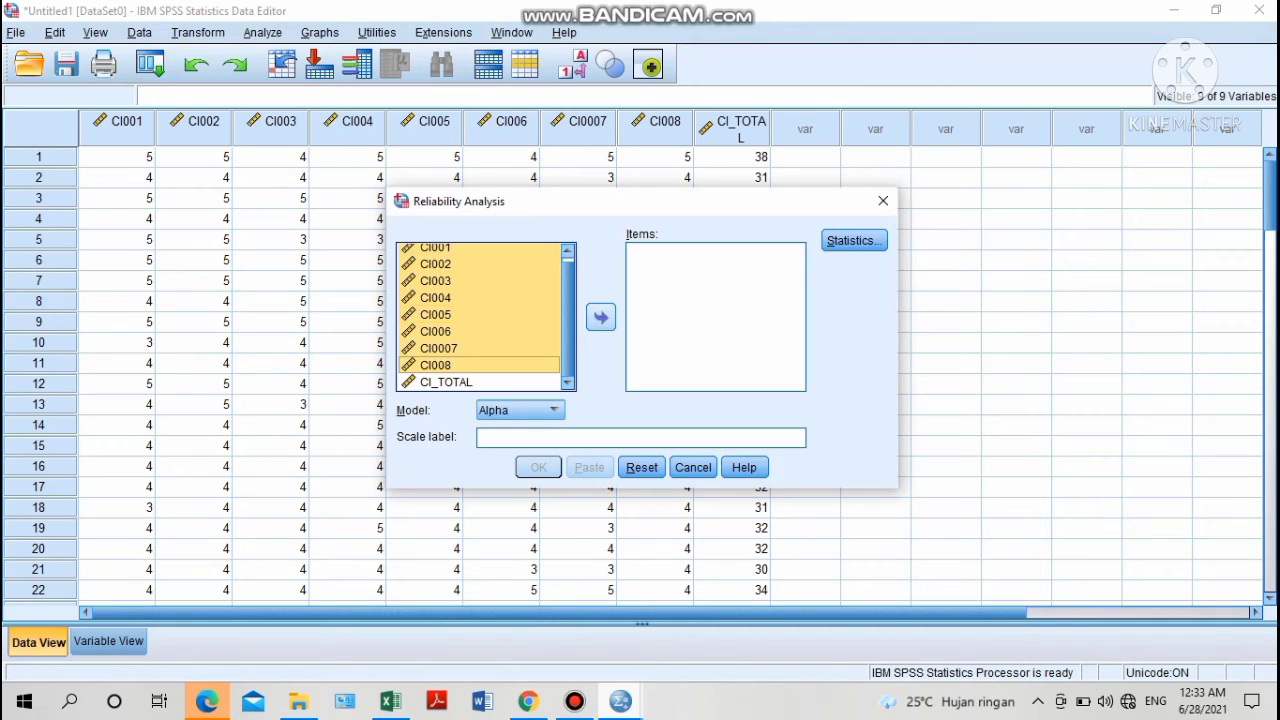
click(600, 317)
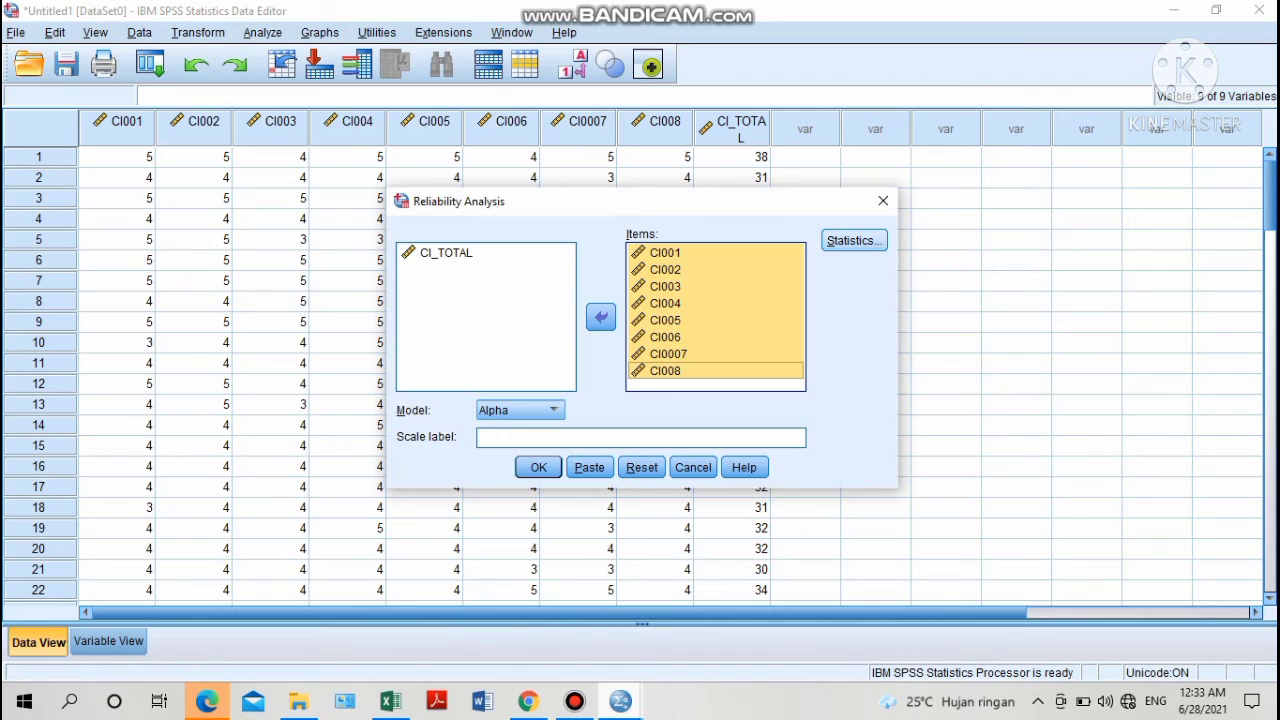
Request inter-item correlations and covariances plus scale-if-item-deleted descriptives, and run the reliability analysis with the Alpha model.
click(854, 240)
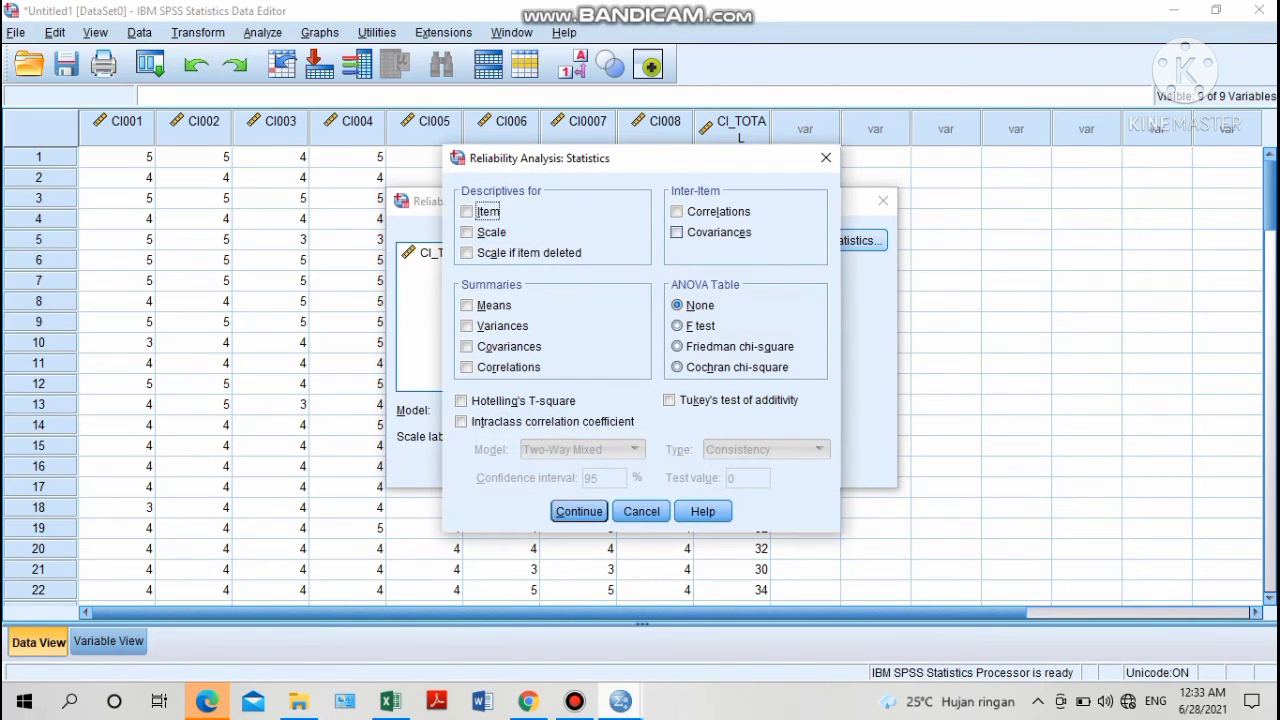
click(677, 212)
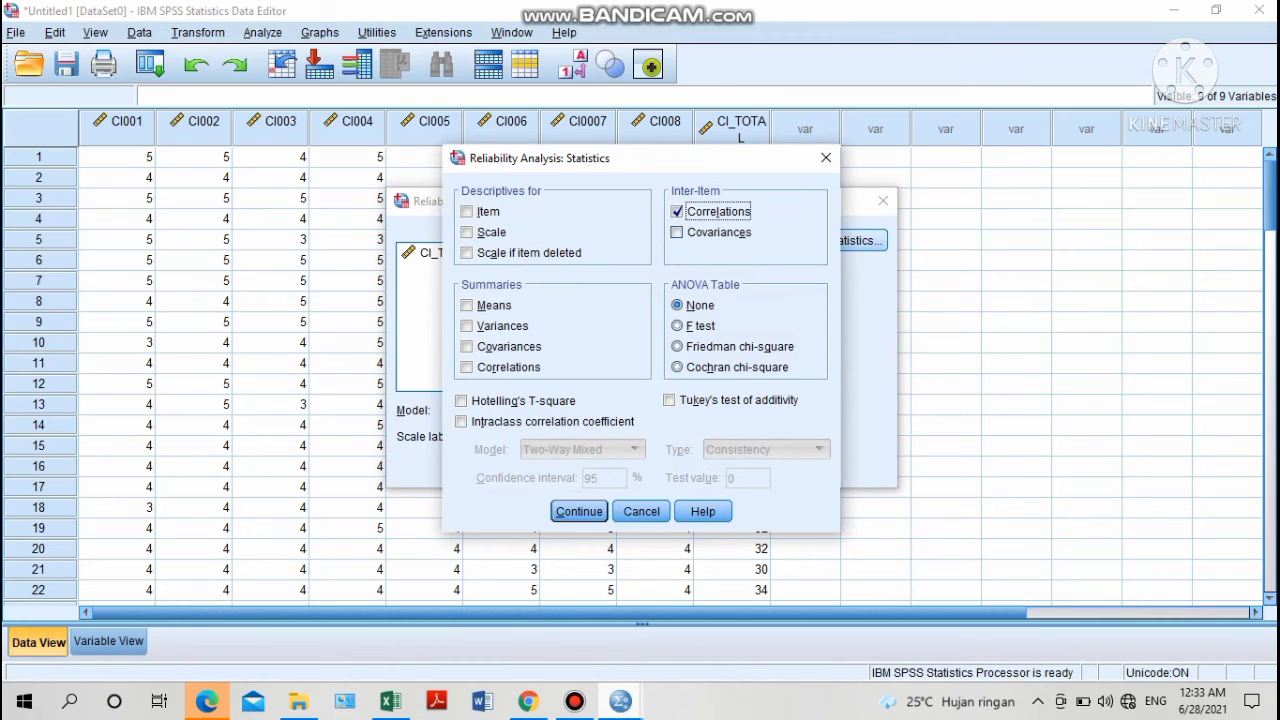
click(677, 232)
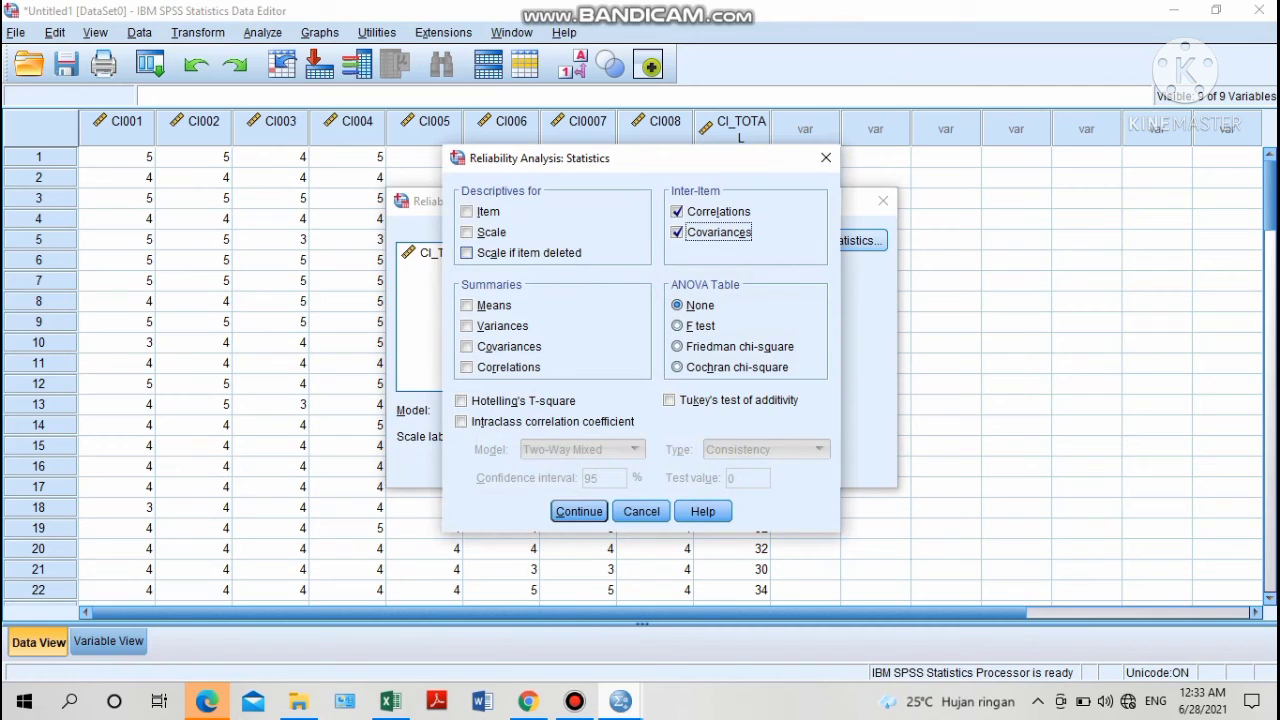
click(466, 252)
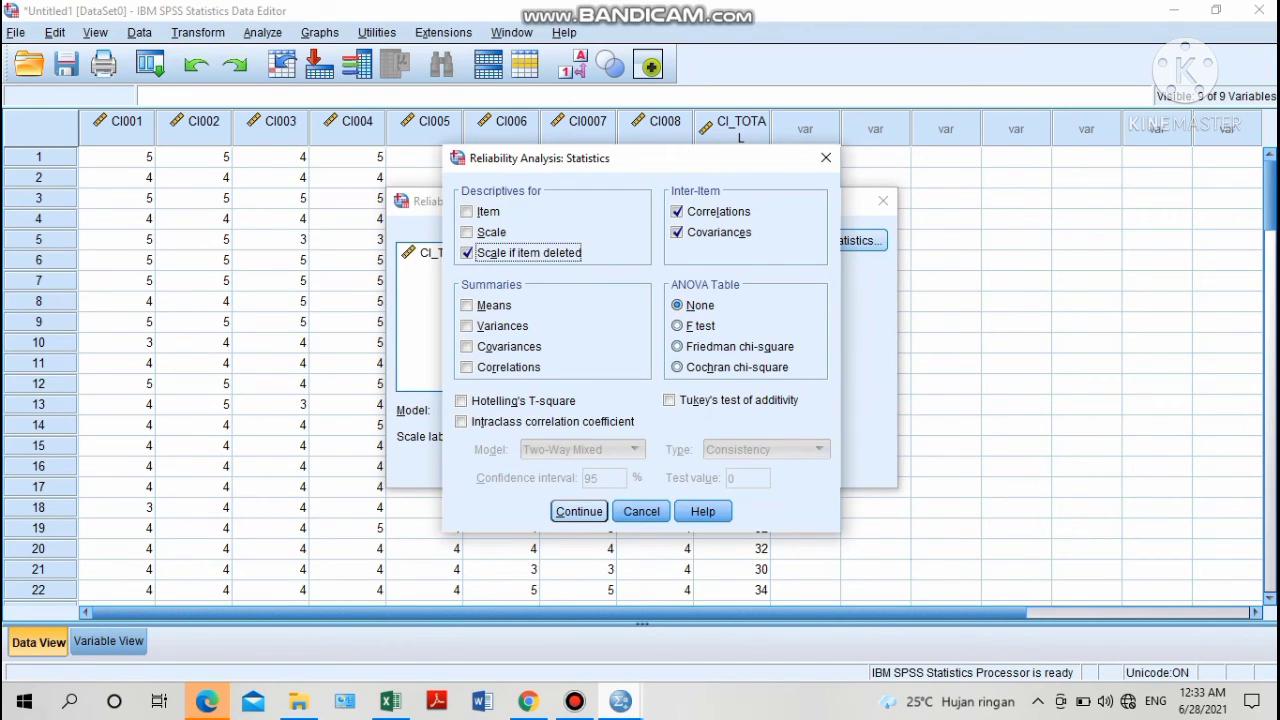
click(579, 511)
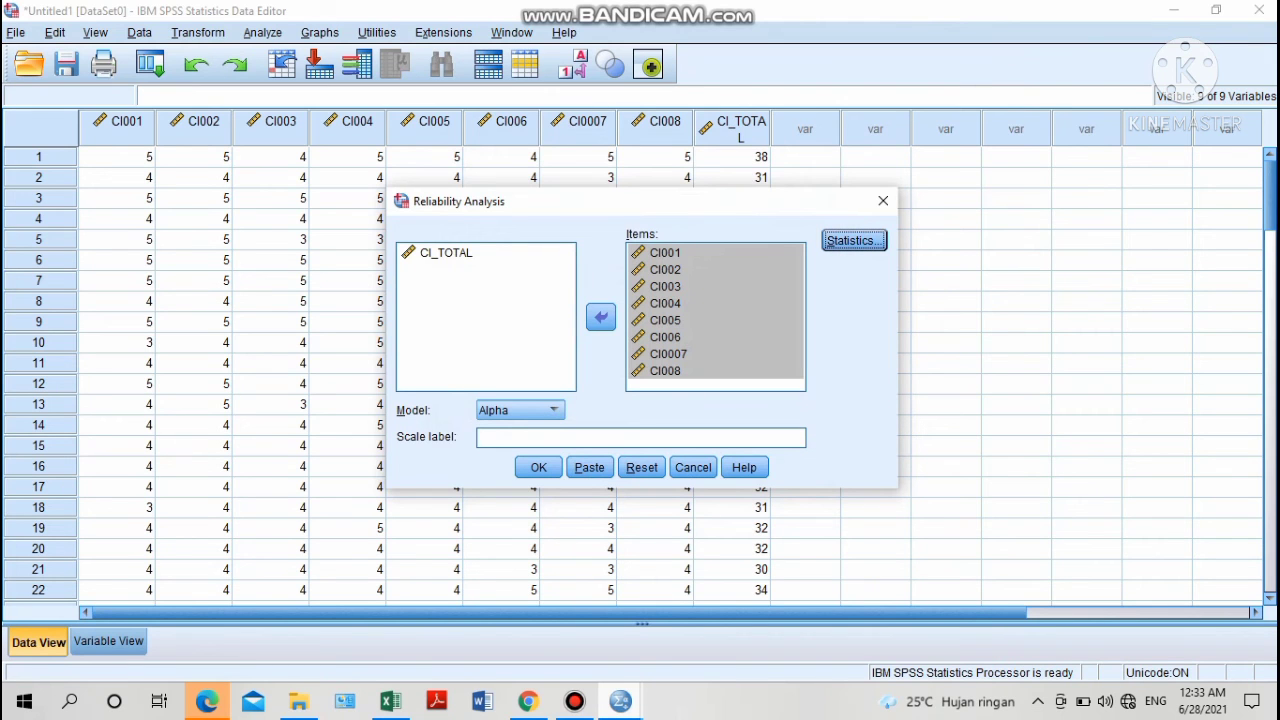
click(538, 467)
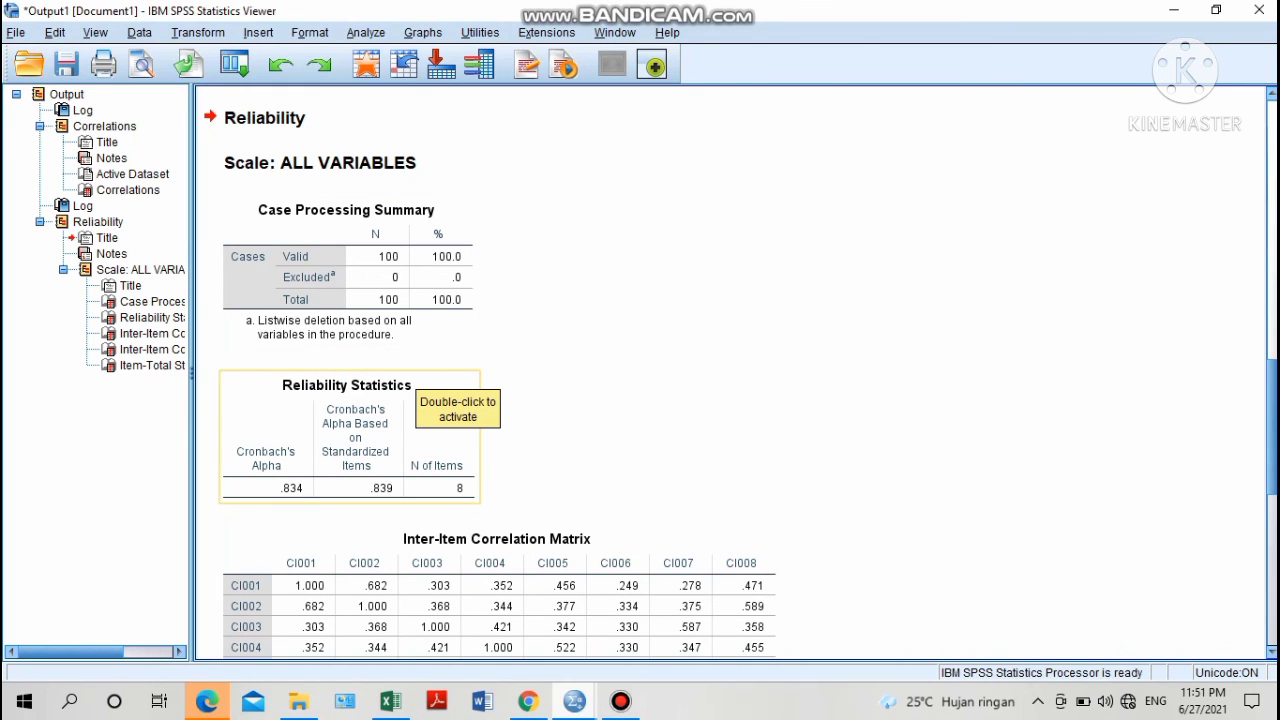
Review the output, comparing the Reliability Statistics table's Cronbach's Alpha with the Correlations table of the items against CI_SCORE.
mouse_move(390, 701)
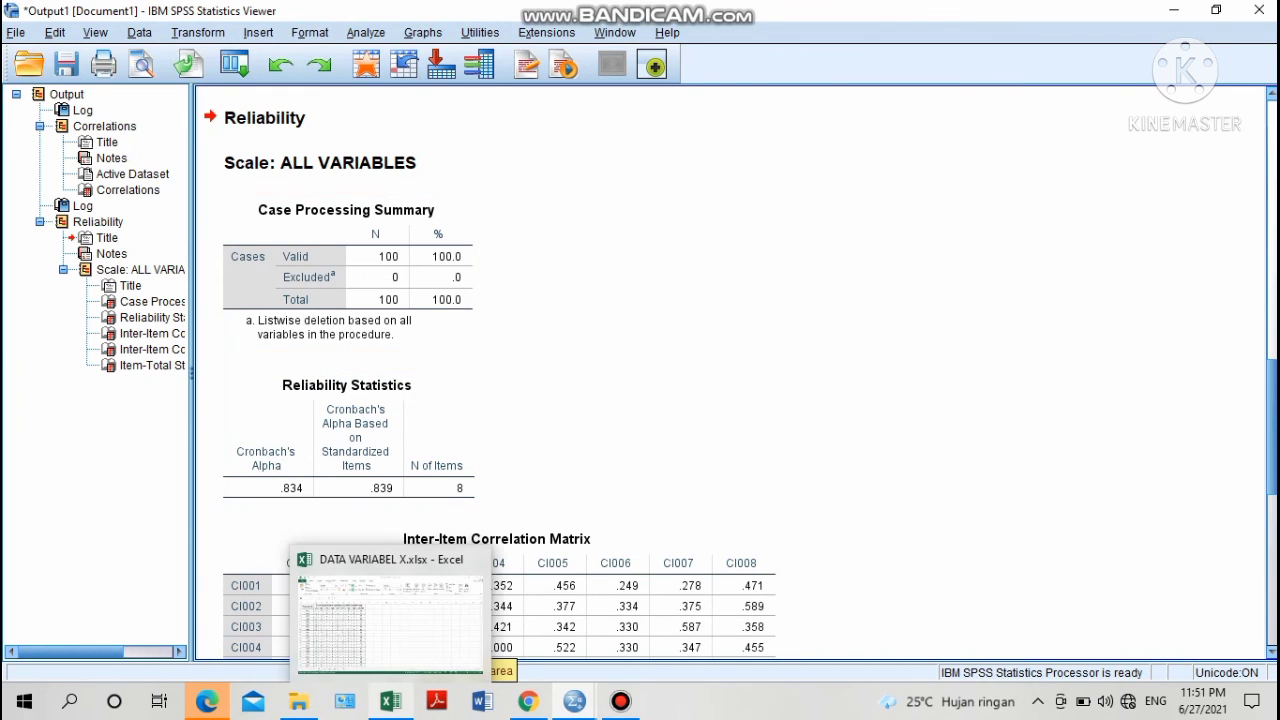
mouse_move(390, 618)
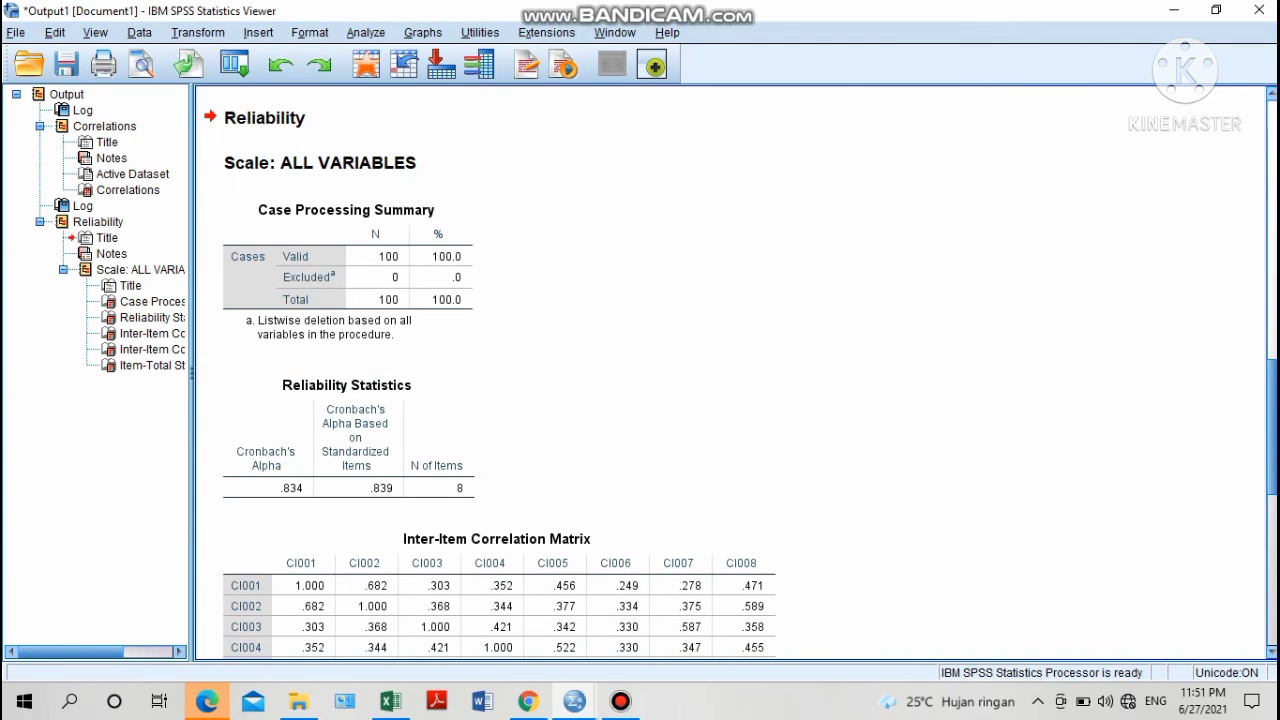
scroll(730, 372, up, 15)
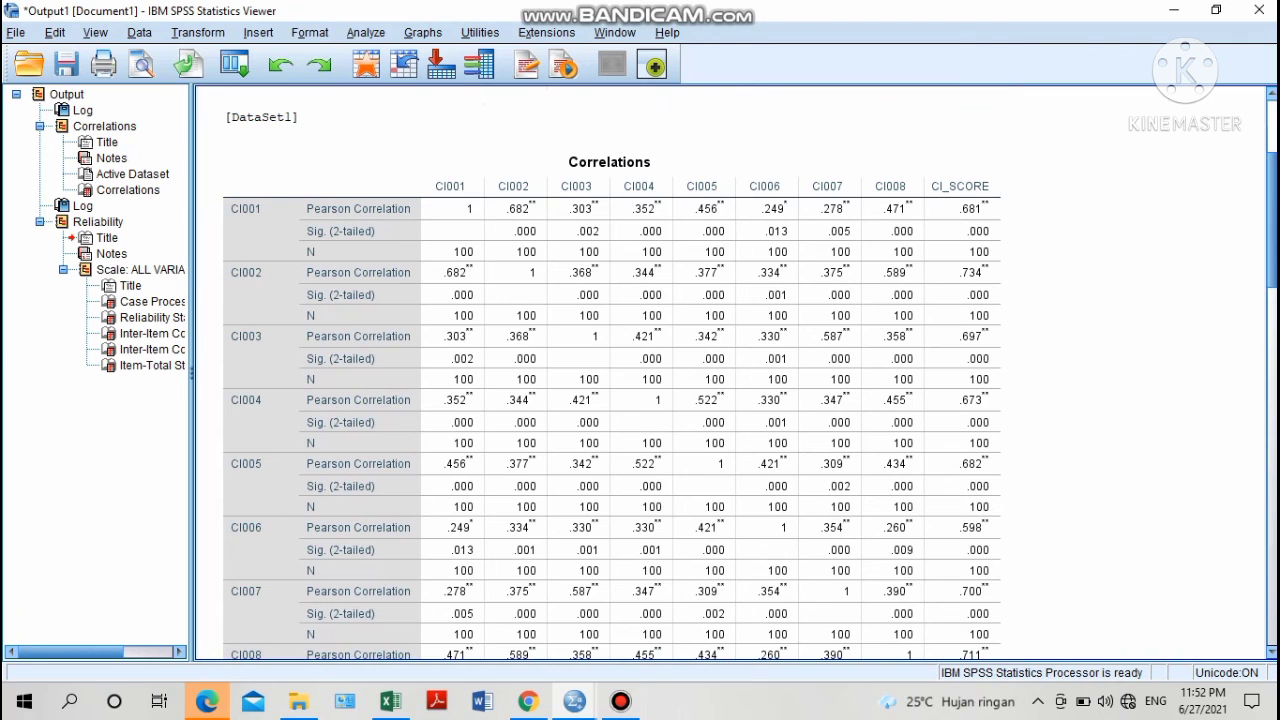
scroll(730, 372, down, 6)
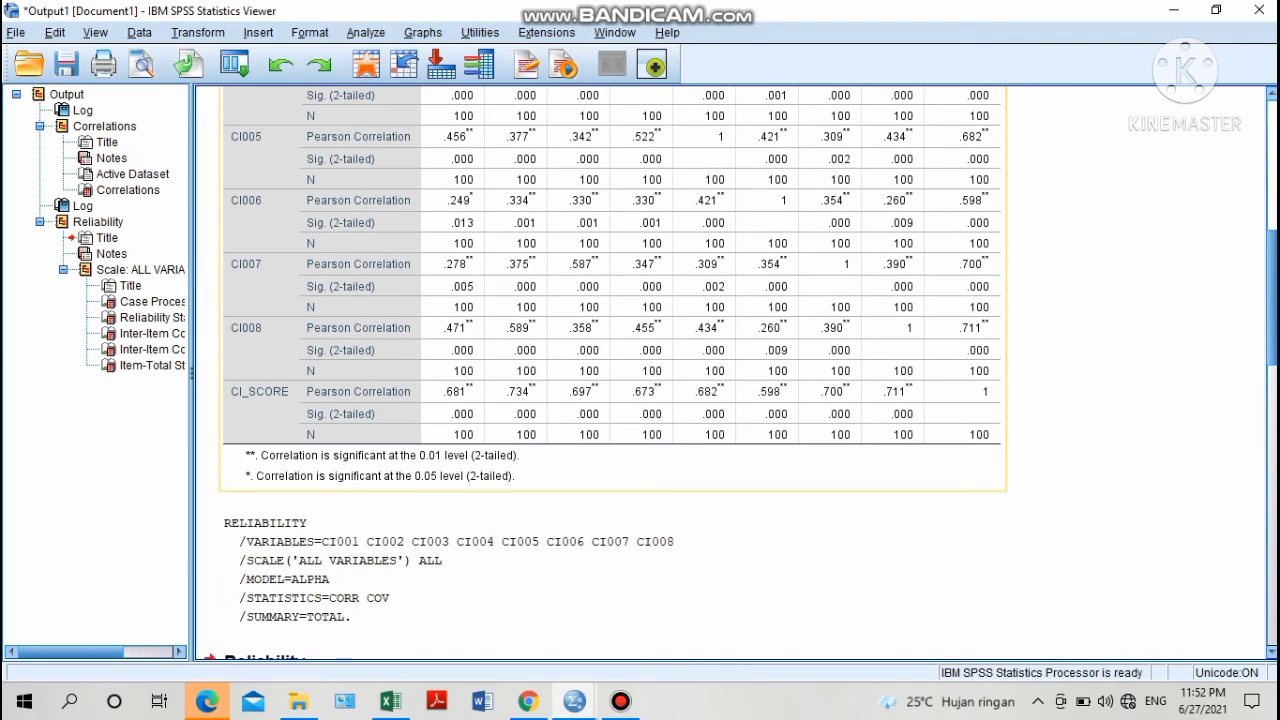
scroll(730, 372, down, 2)
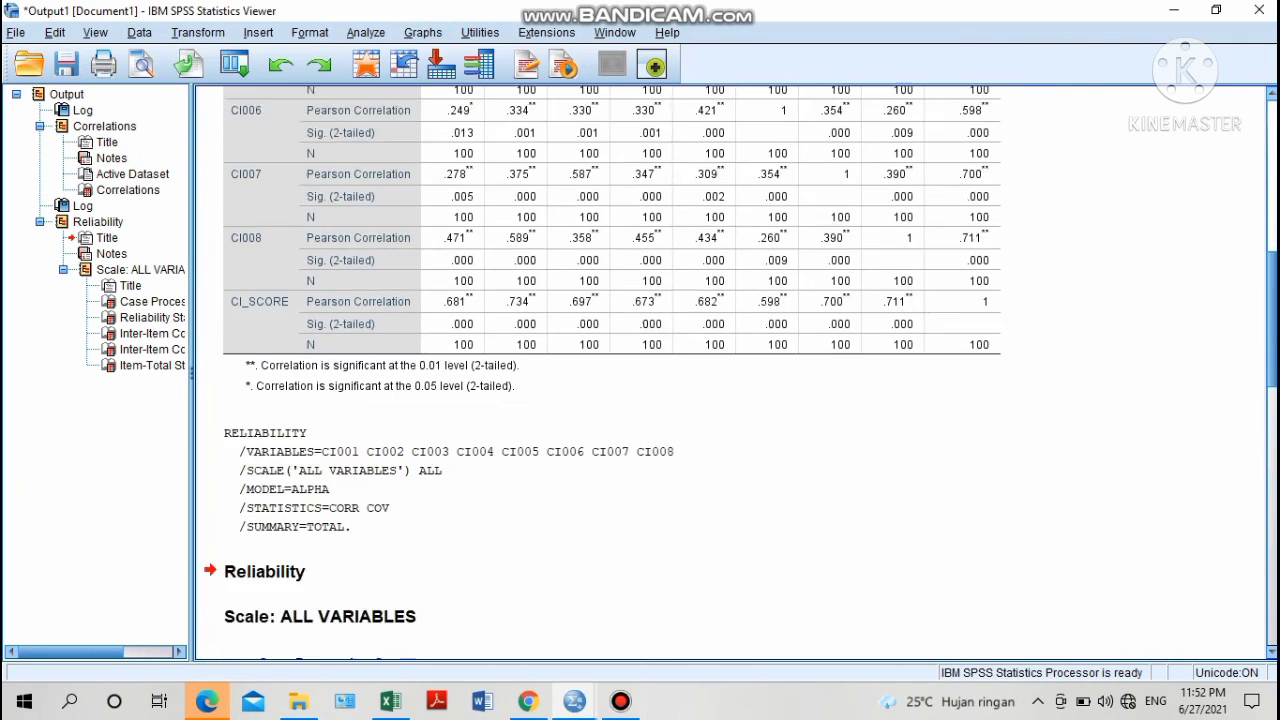
scroll(730, 372, down, 9)
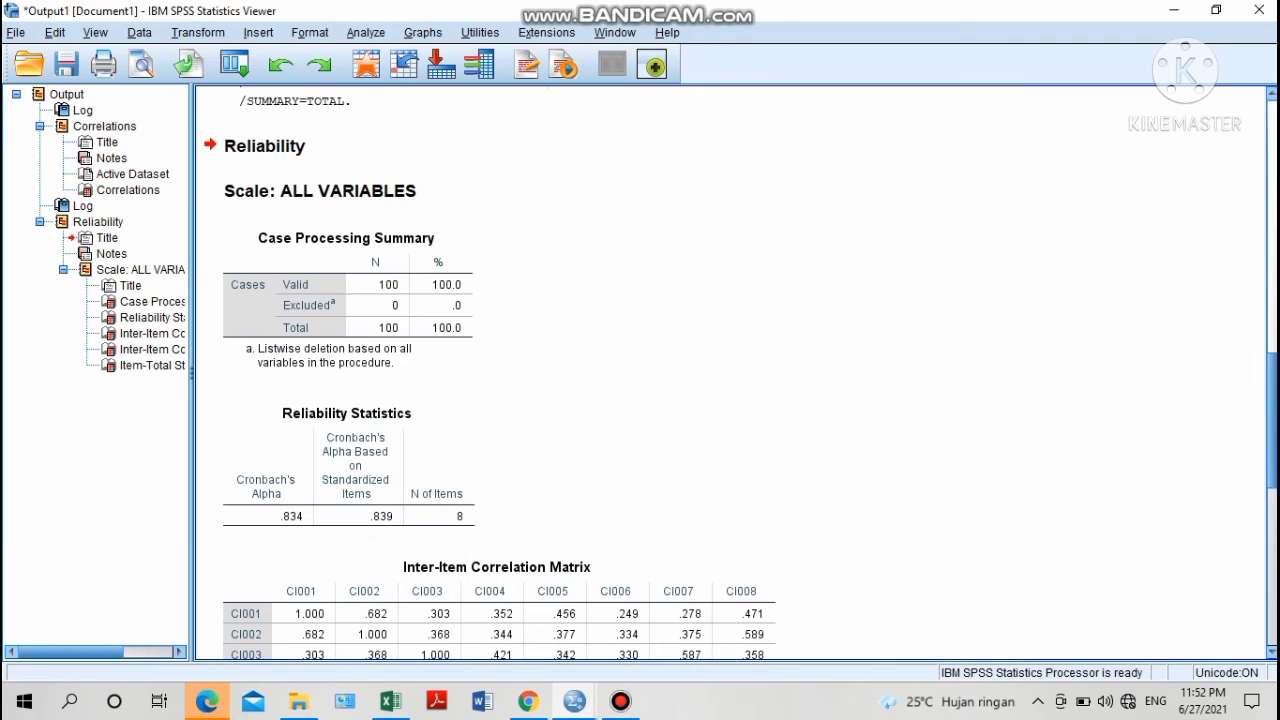
scroll(740, 370, up, 15)
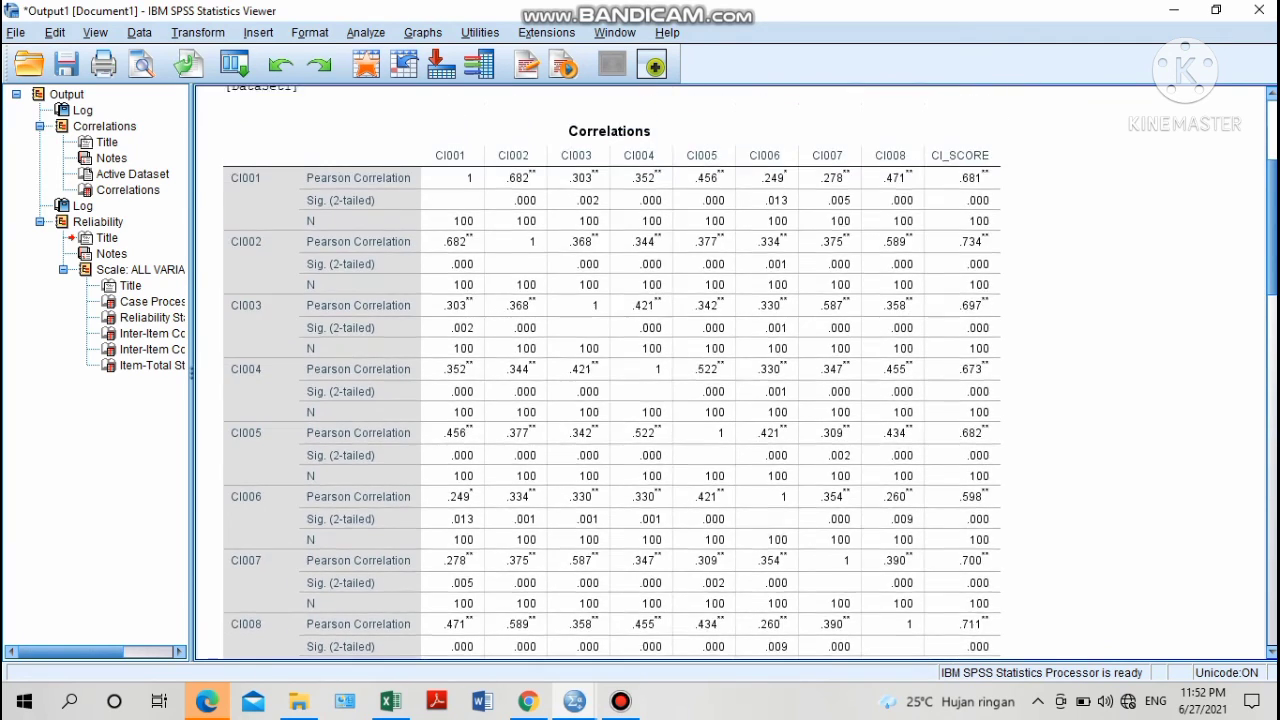
scroll(740, 370, up, 3)
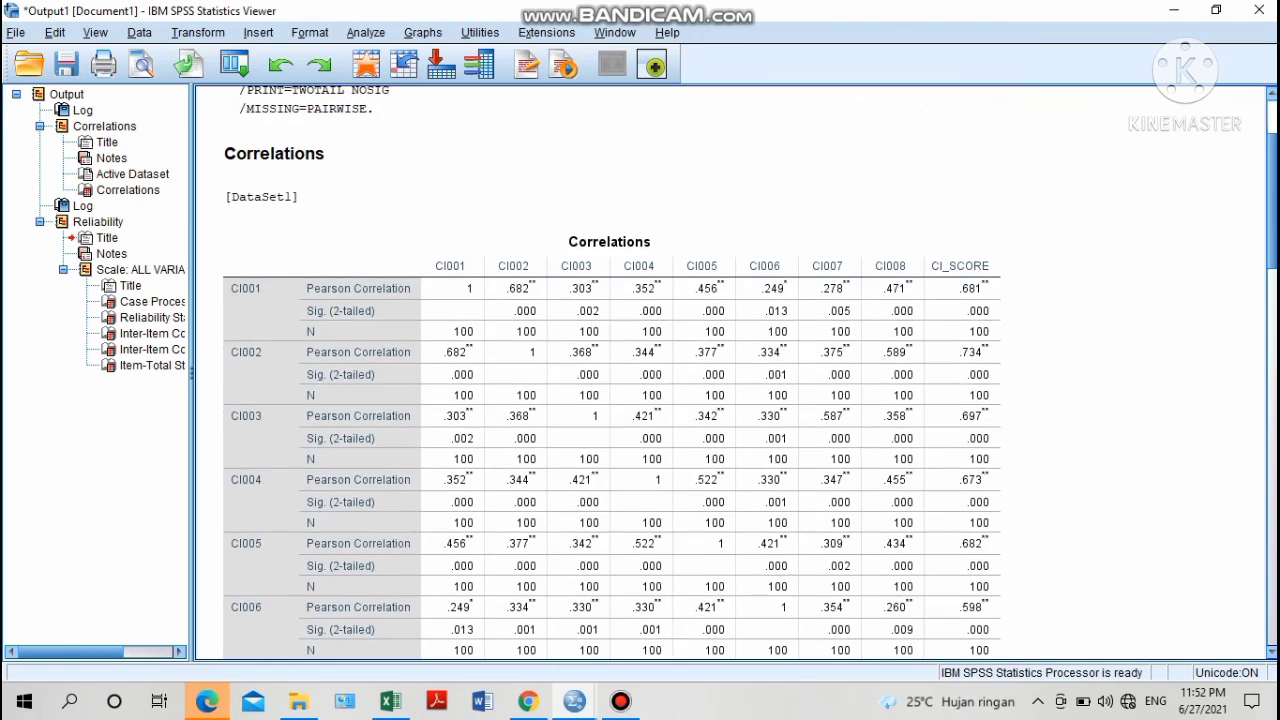
scroll(740, 370, down, 15)
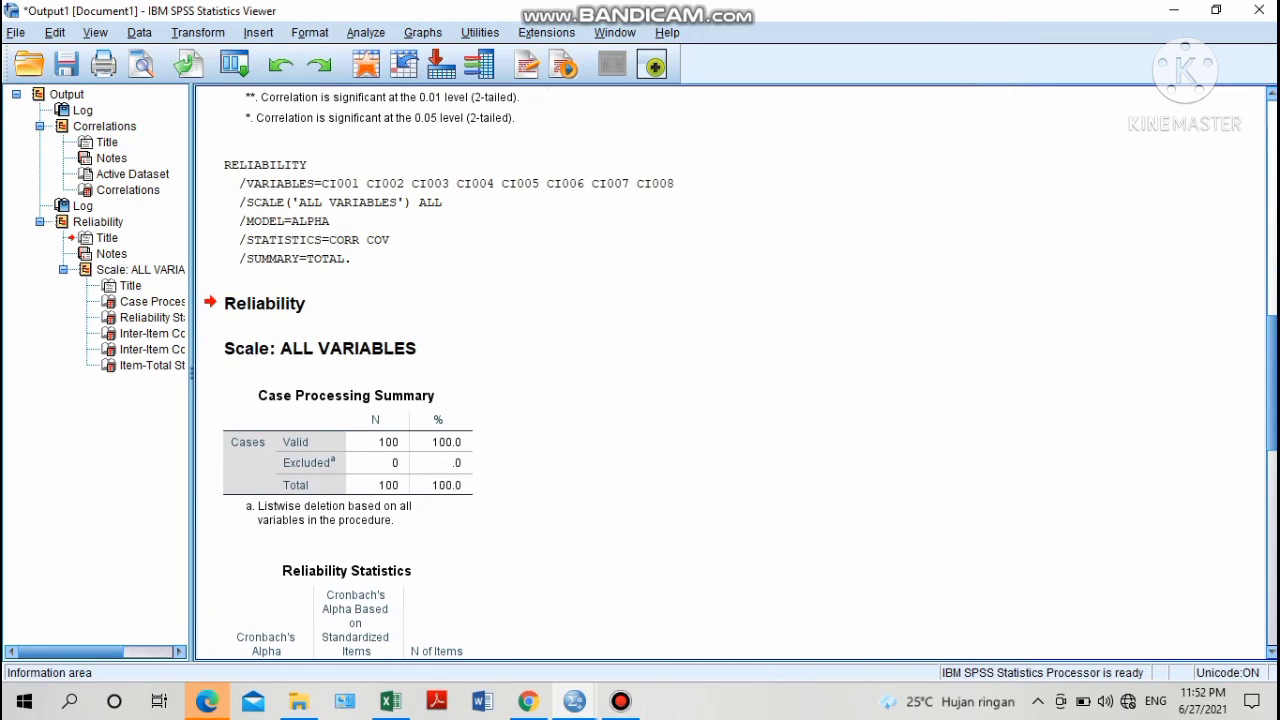